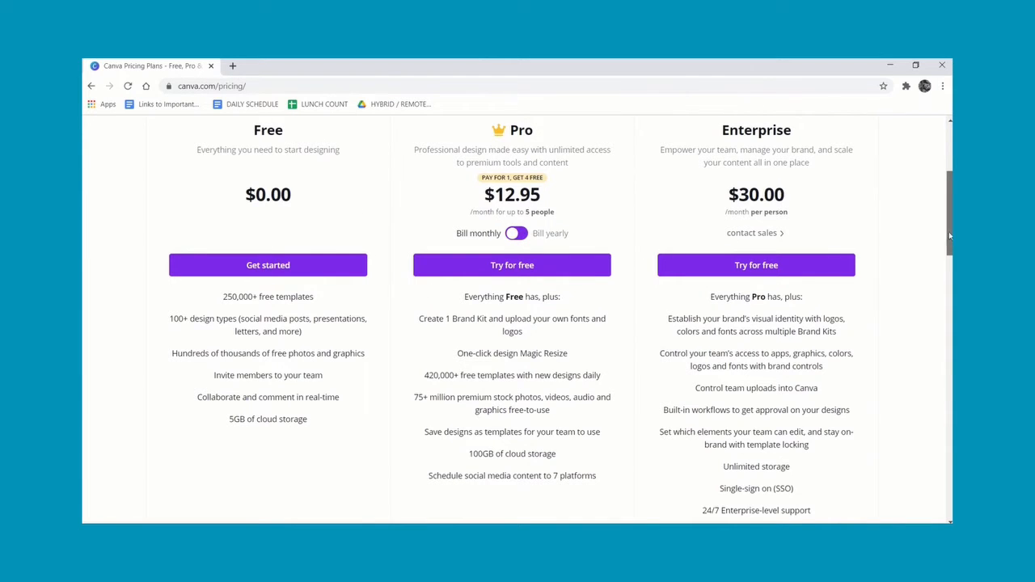
# Log in to Canva using the Google account option.
pyautogui.moveTo(948, 231); pyautogui.dragTo(937, 166)
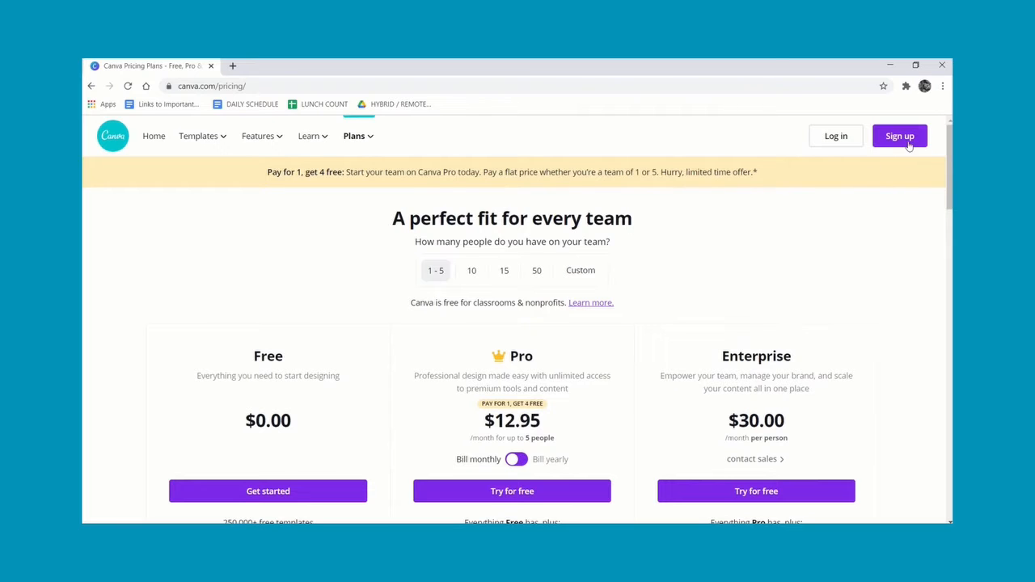
pyautogui.click(836, 136)
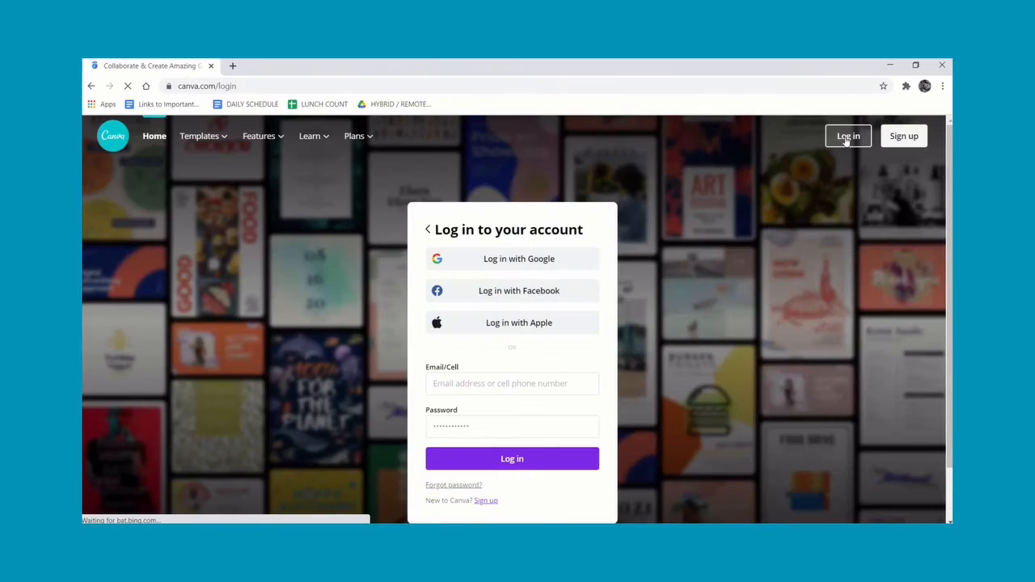
pyautogui.click(530, 258)
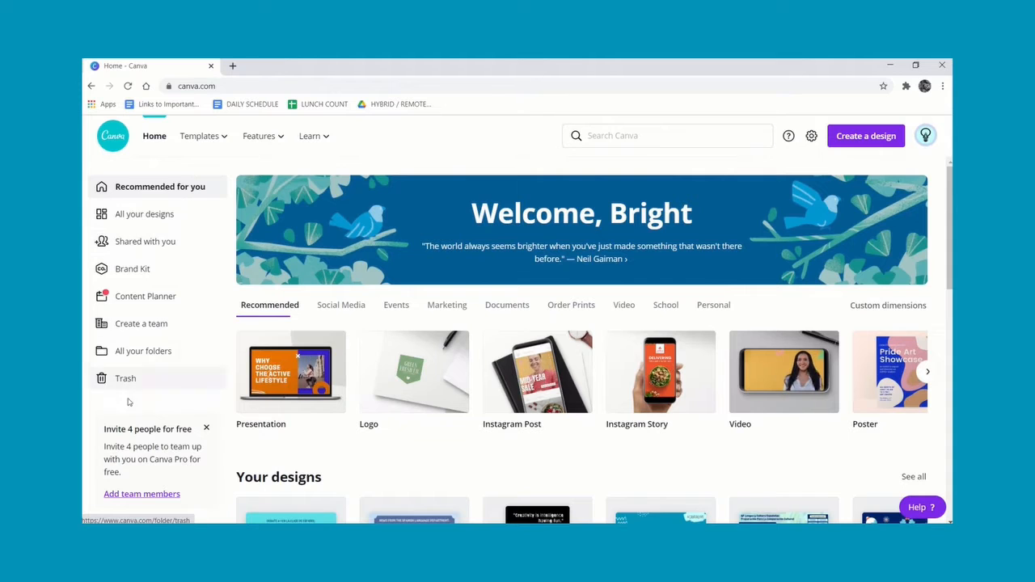
# Open the Brand Kit and scroll through its logos, brand colors, palettes and fonts.
pyautogui.click(132, 270)
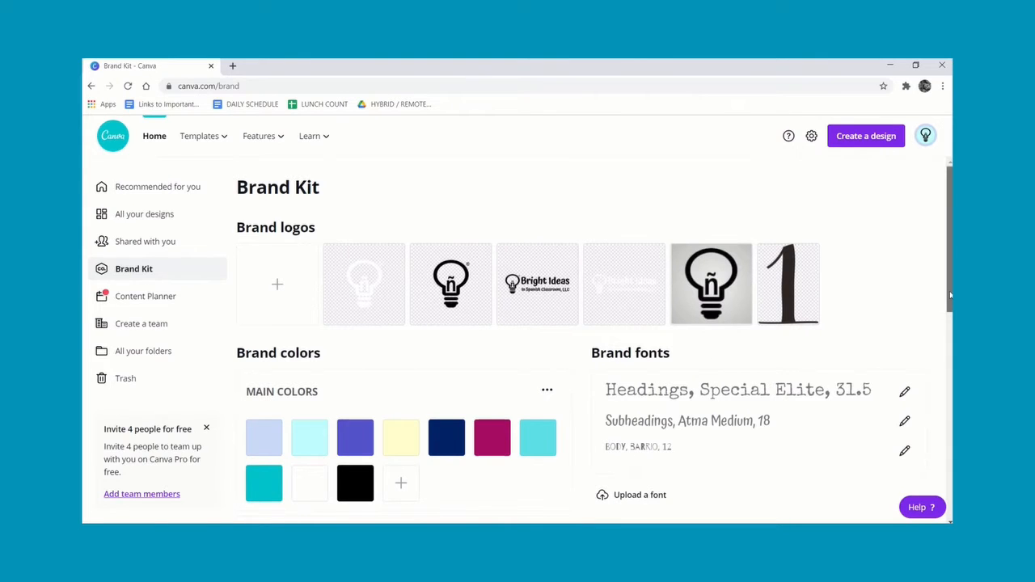
pyautogui.moveTo(951, 300); pyautogui.dragTo(952, 320)
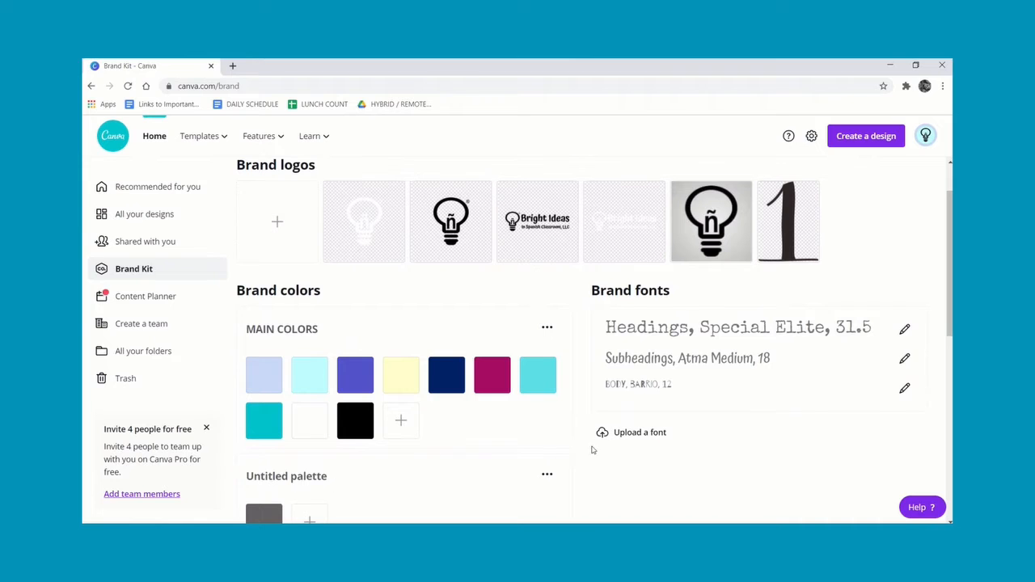
pyautogui.moveTo(950, 303); pyautogui.dragTo(950, 453)
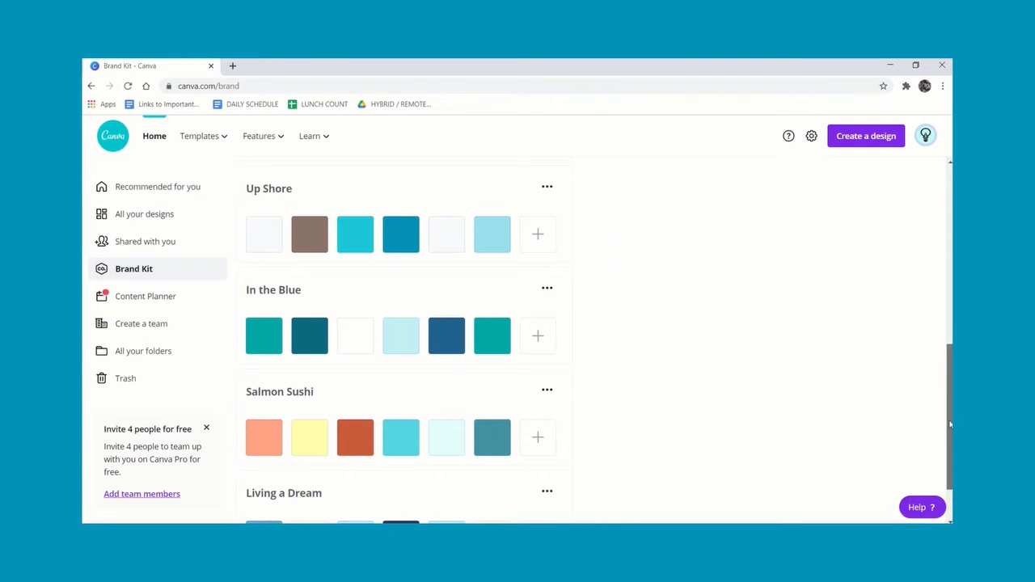
pyautogui.moveTo(951, 428); pyautogui.dragTo(951, 286)
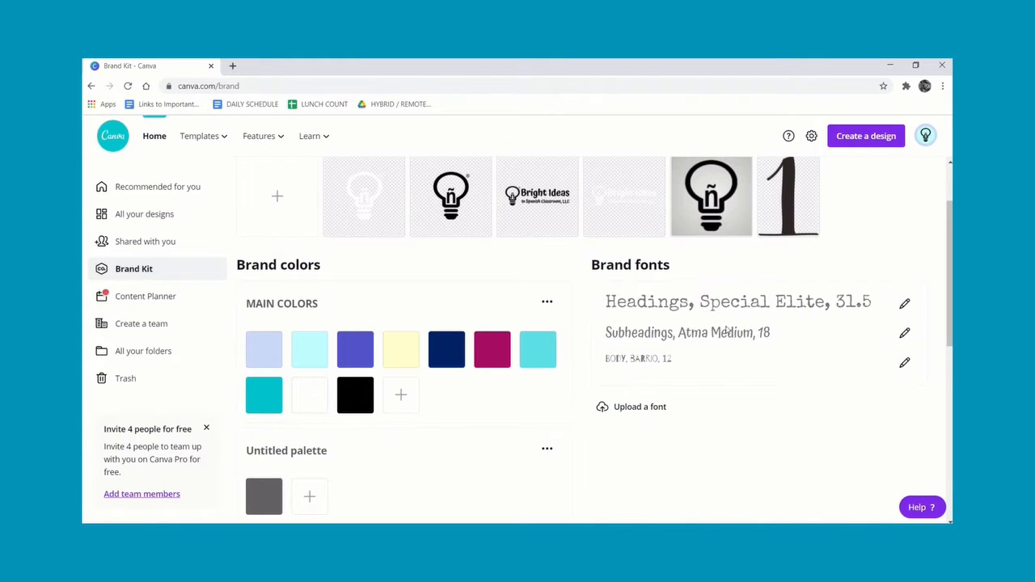
# Open the heading and subheading brand font settings to review the font list without changing them.
pyautogui.click(905, 304)
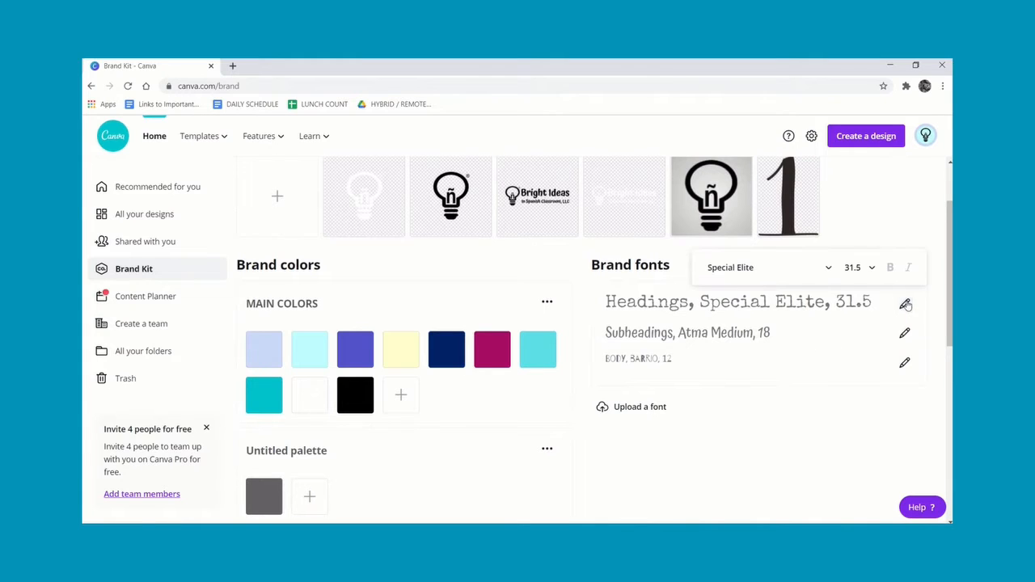
pyautogui.click(829, 270)
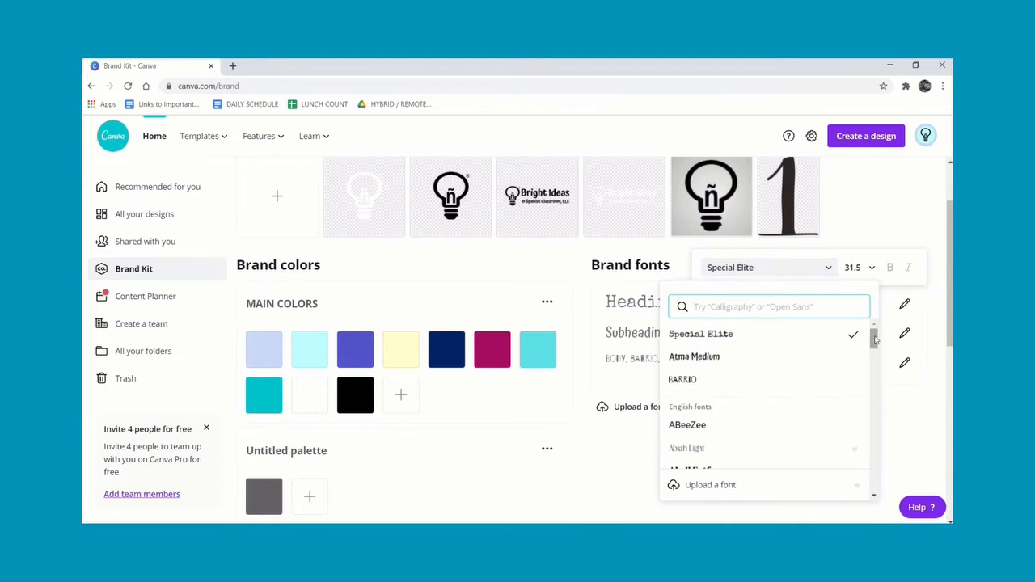
pyautogui.moveTo(874, 338)
pyautogui.mouseDown()
pyautogui.moveTo(888, 391)
pyautogui.moveTo(881, 341)
pyautogui.mouseUp()
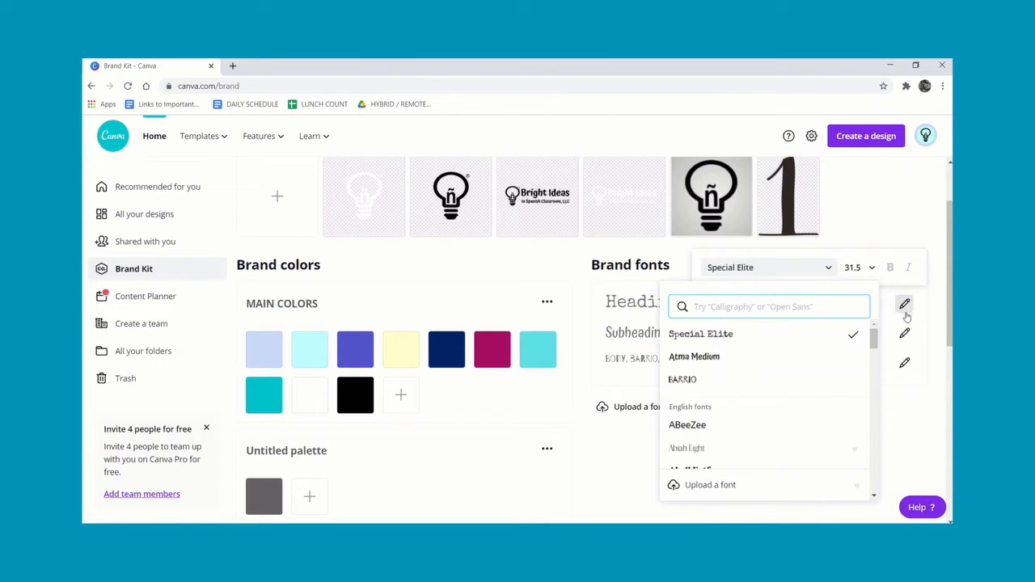
pyautogui.click(905, 306)
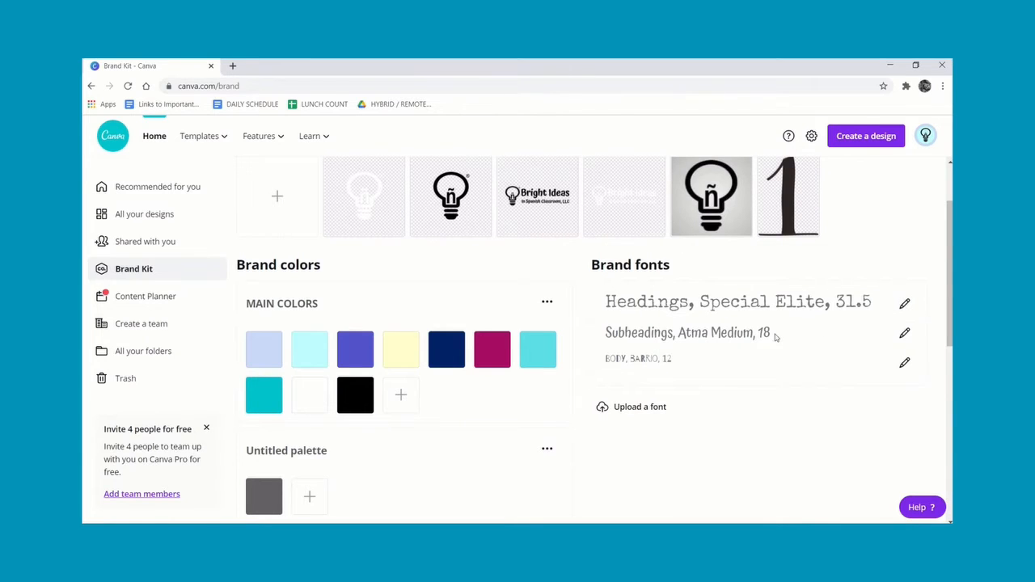
pyautogui.click(905, 334)
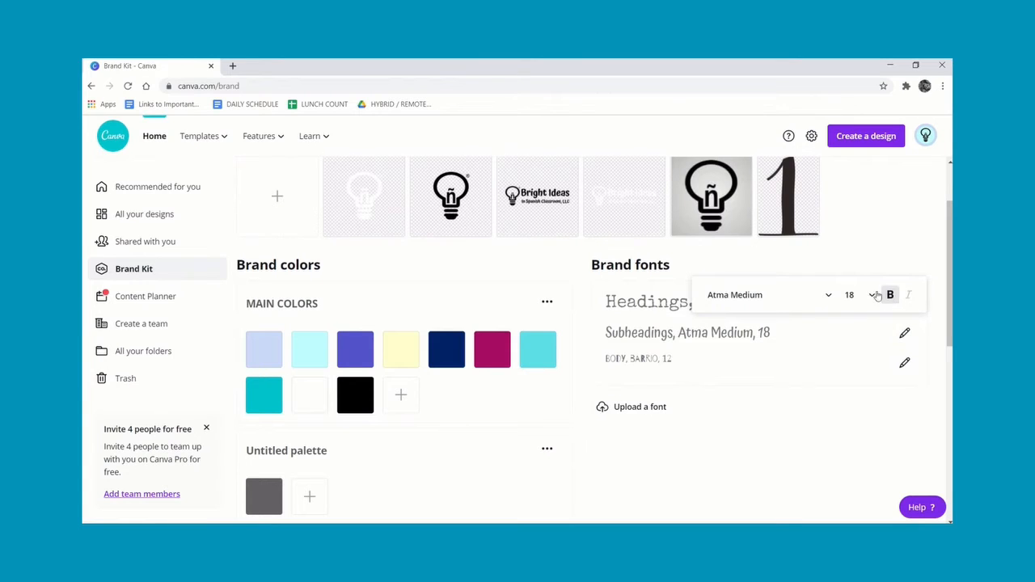
pyautogui.click(899, 252)
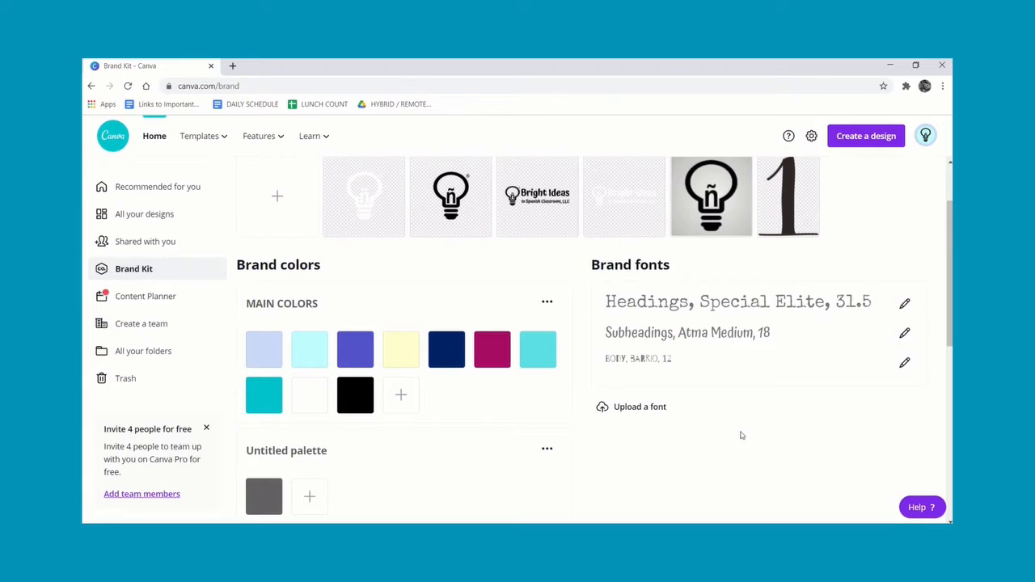
# Return to the home page and browse each design category from Social Media through Personal.
pyautogui.click(154, 137)
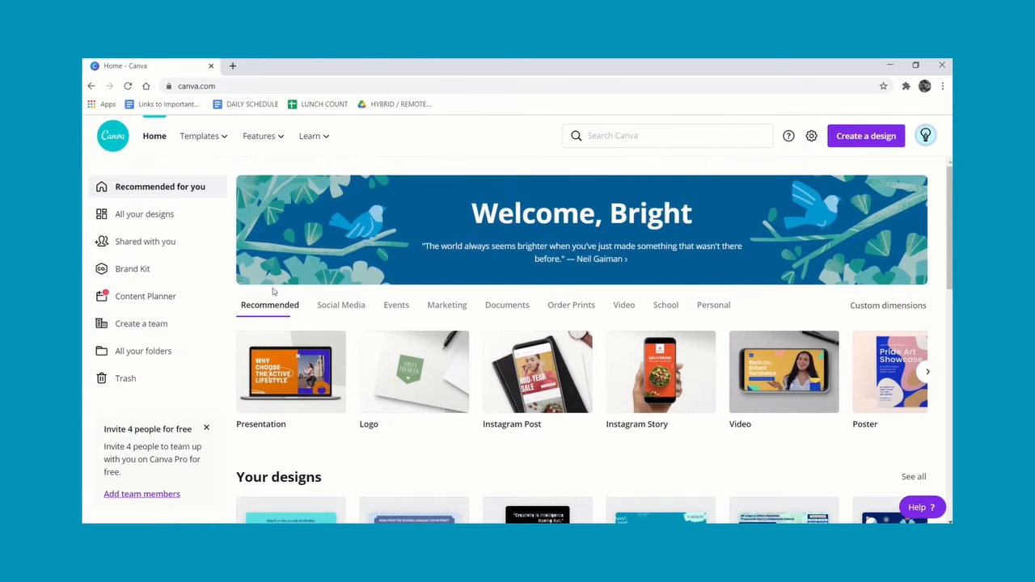
pyautogui.click(359, 308)
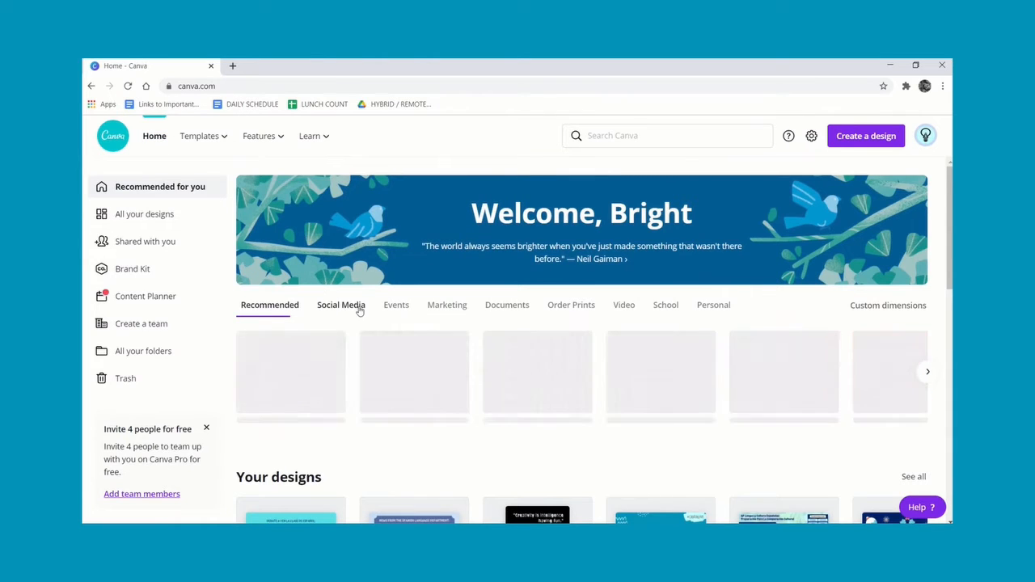
pyautogui.click(394, 307)
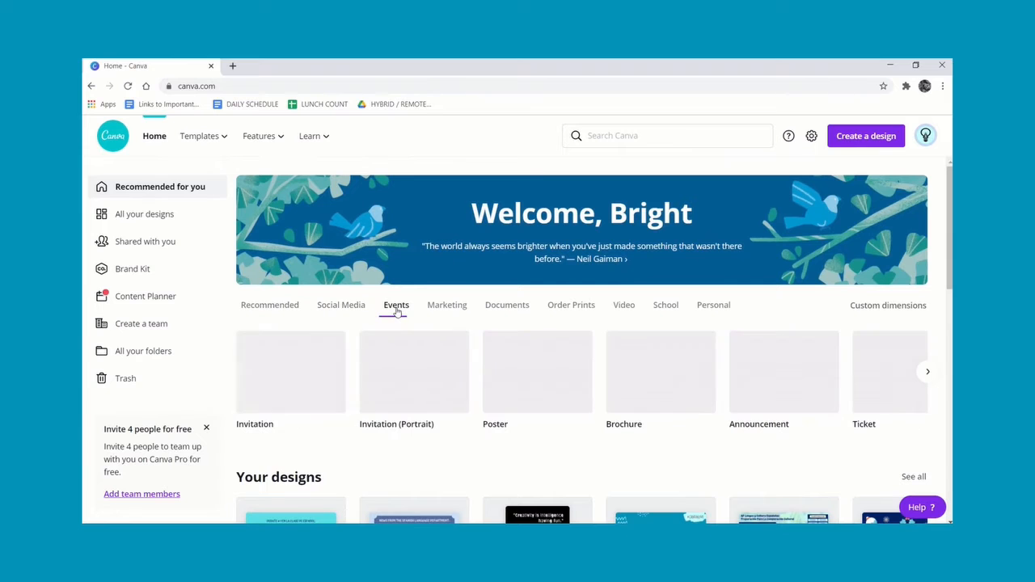
pyautogui.click(447, 307)
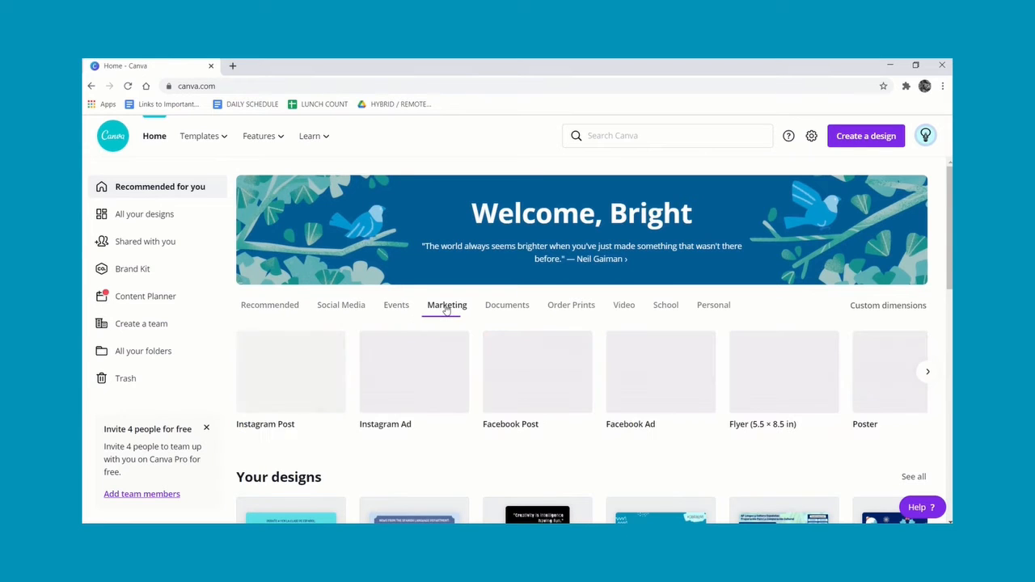
pyautogui.click(515, 308)
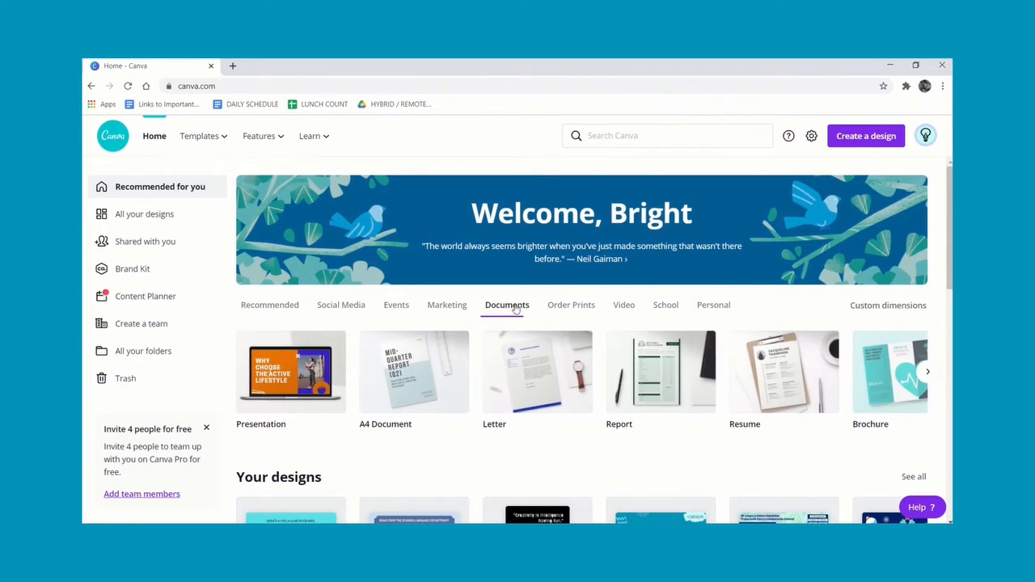
pyautogui.click(571, 307)
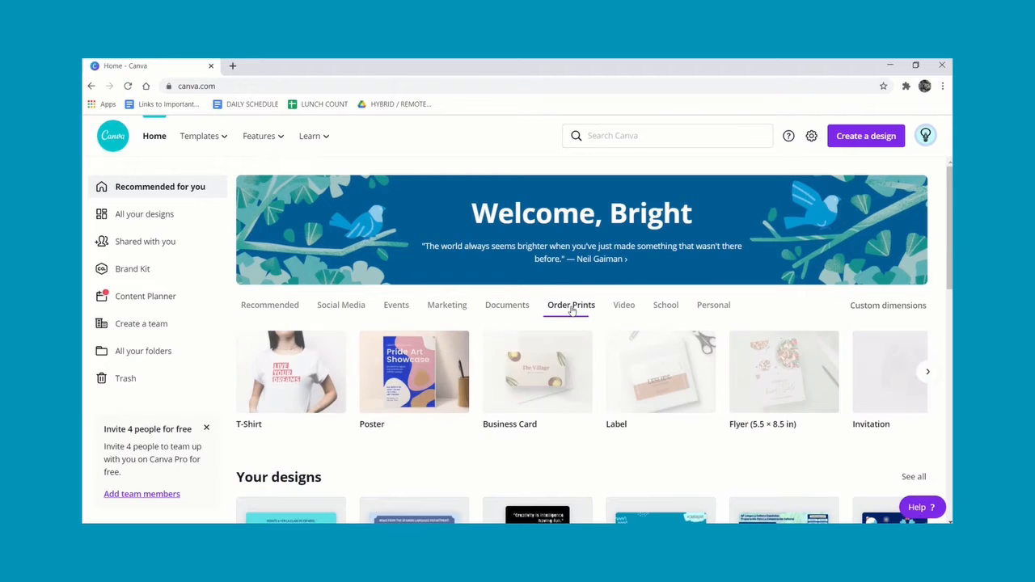
pyautogui.click(622, 310)
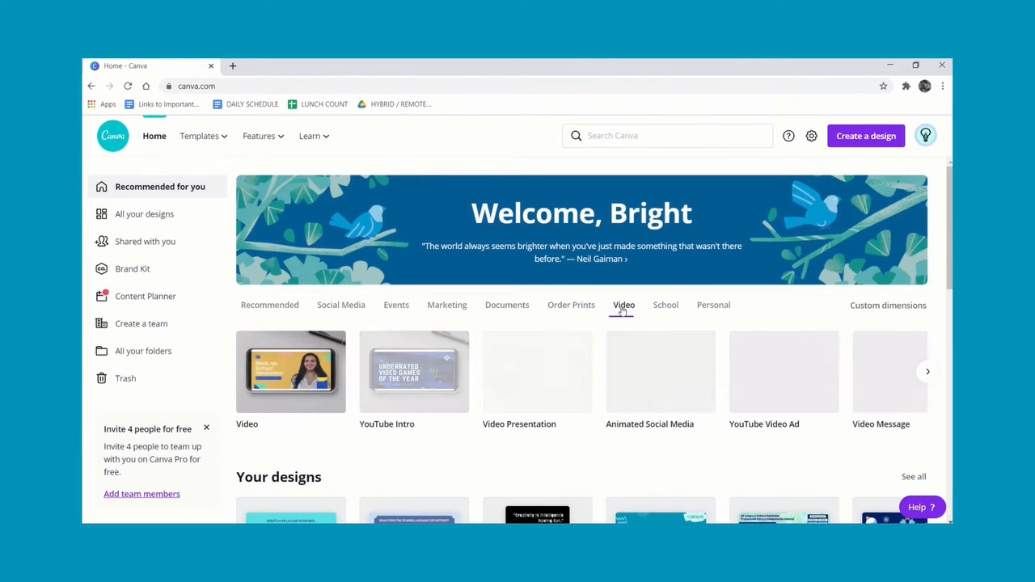
pyautogui.click(667, 308)
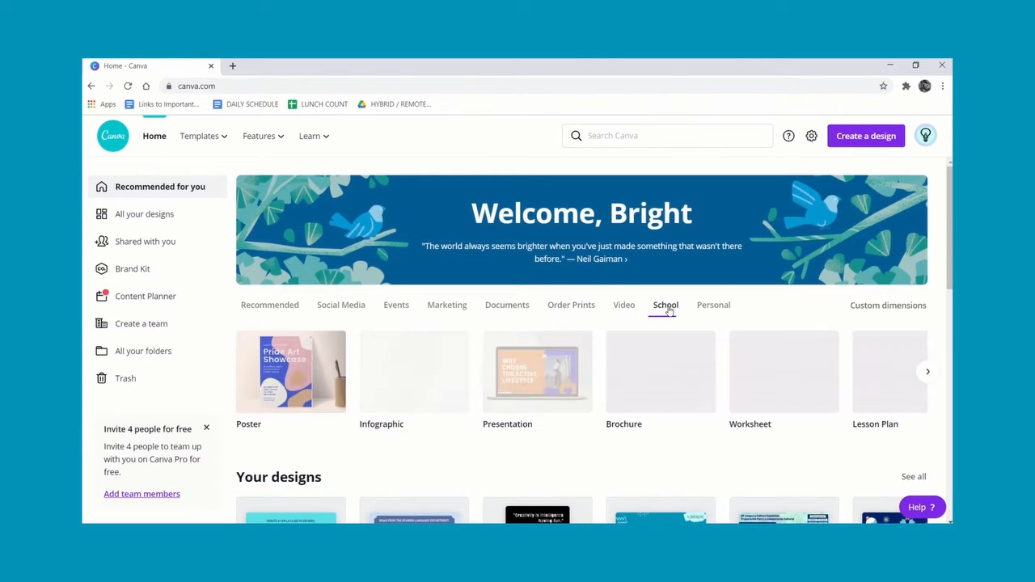
pyautogui.click(711, 308)
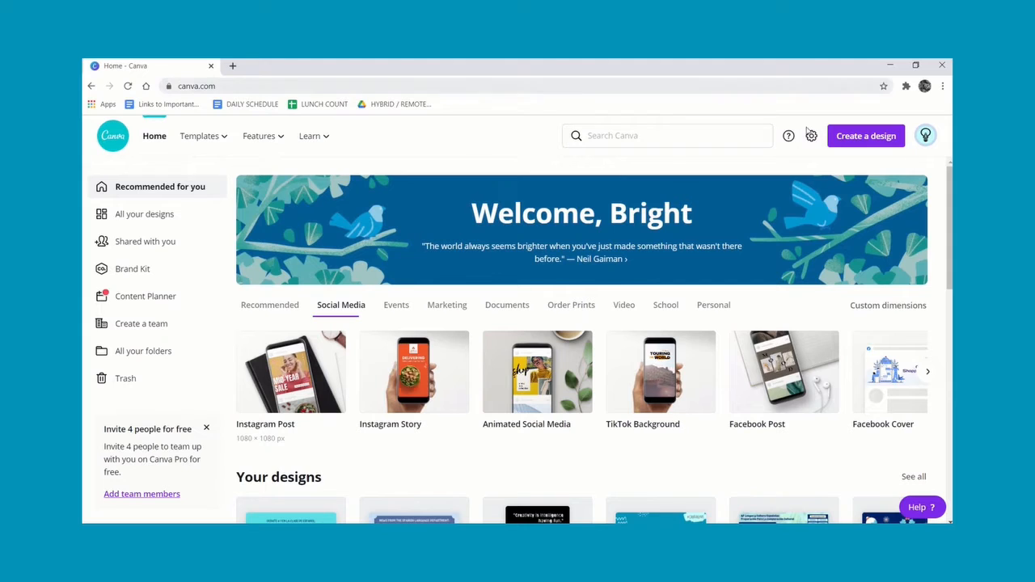
# Review the Create a design suggestions and browse the Recommended, Social Media, Events and Marketing categories again.
pyautogui.click(881, 142)
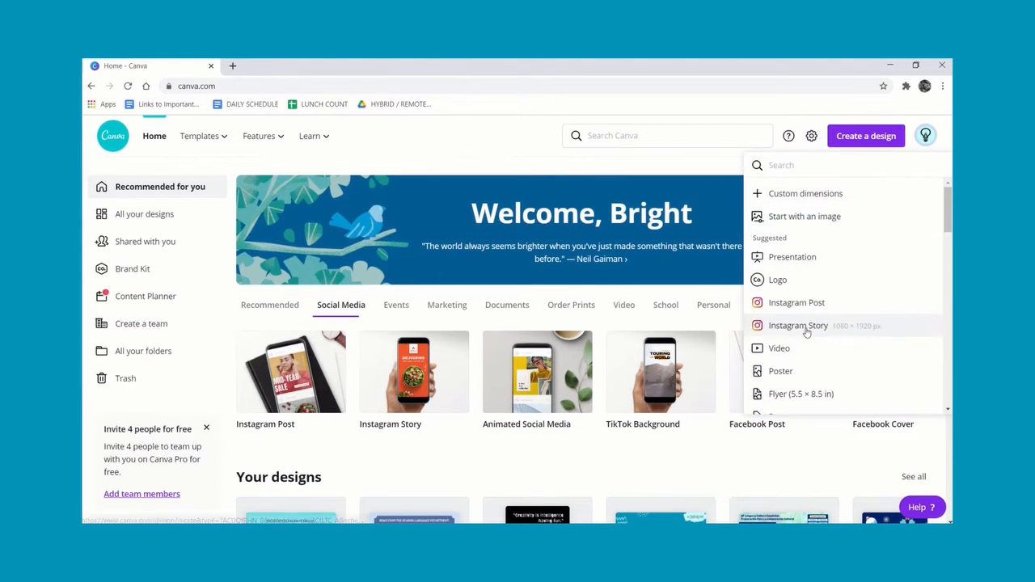
pyautogui.moveTo(947, 224)
pyautogui.mouseDown()
pyautogui.moveTo(948, 357)
pyautogui.moveTo(948, 224)
pyautogui.mouseUp()
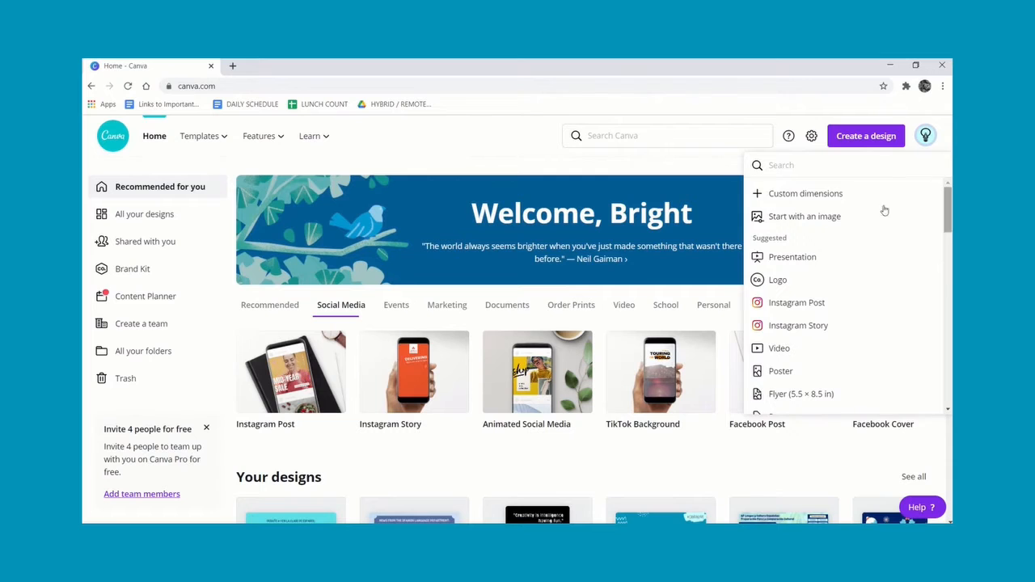
pyautogui.click(265, 307)
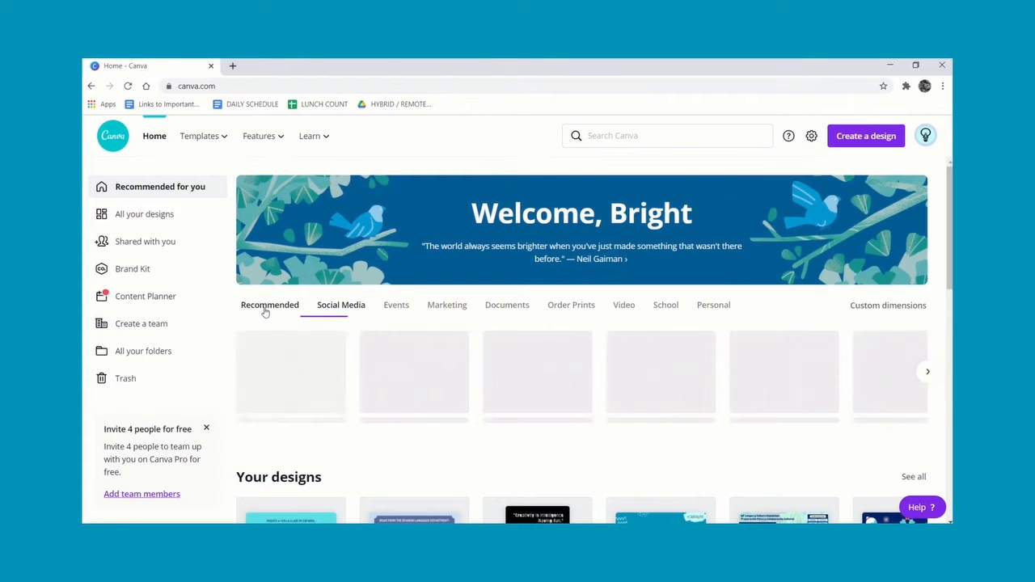
pyautogui.click(333, 310)
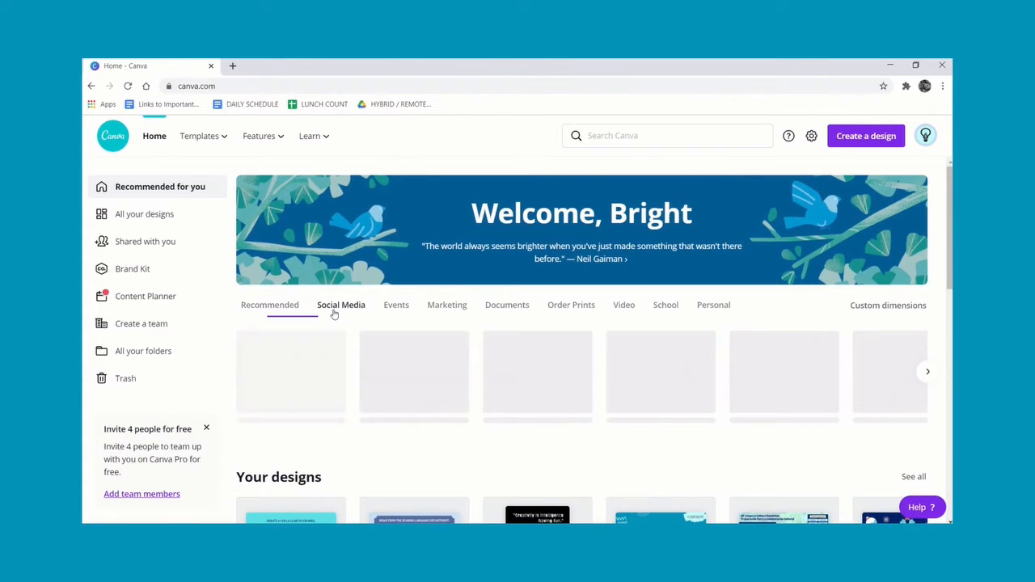
pyautogui.click(397, 308)
pyautogui.click(453, 308)
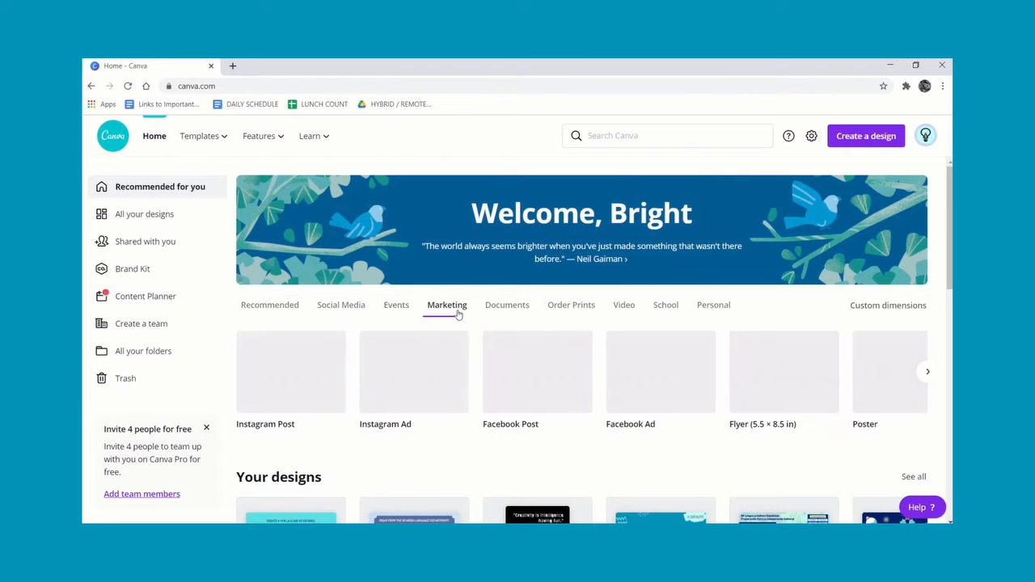
# Create a new Instagram Post design from the Social Media category.
pyautogui.click(343, 308)
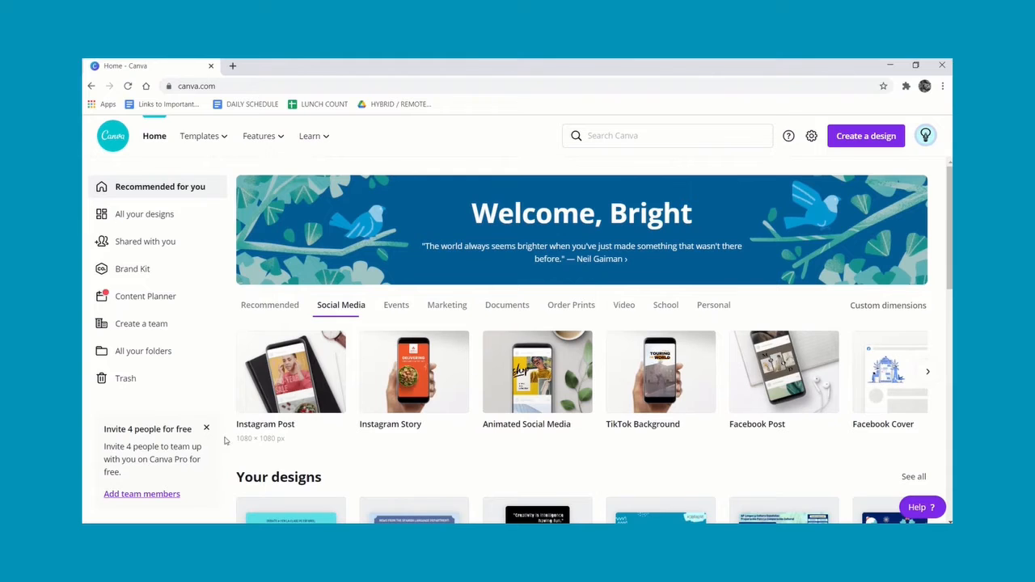
pyautogui.click(285, 426)
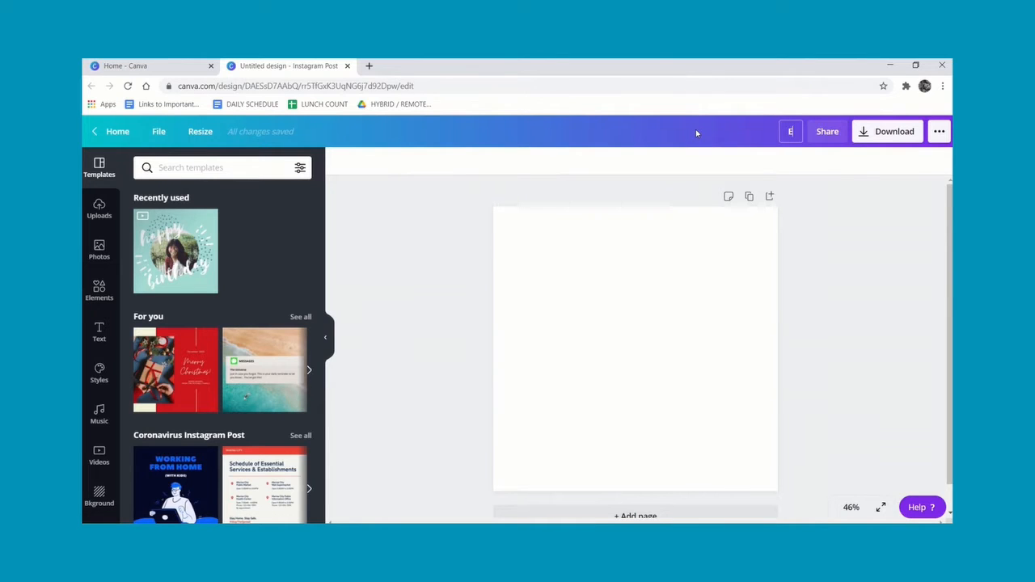
# Name the design Example - 1.
pyautogui.write('xample - 1')
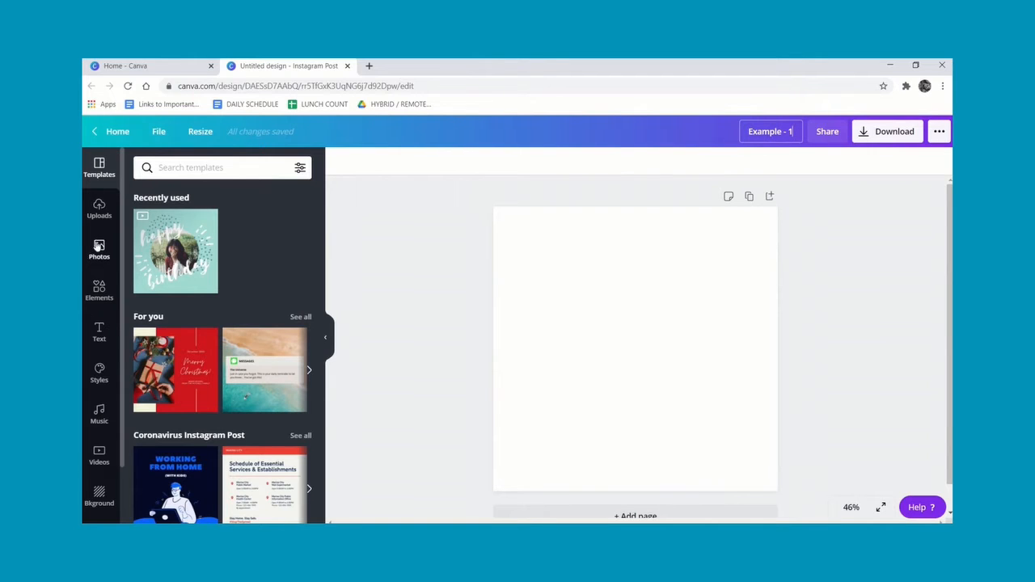
# Search the templates for travel and scroll through the matching results.
pyautogui.moveTo(122, 215); pyautogui.dragTo(116, 314)
pyautogui.scroll(2, 116, 307)
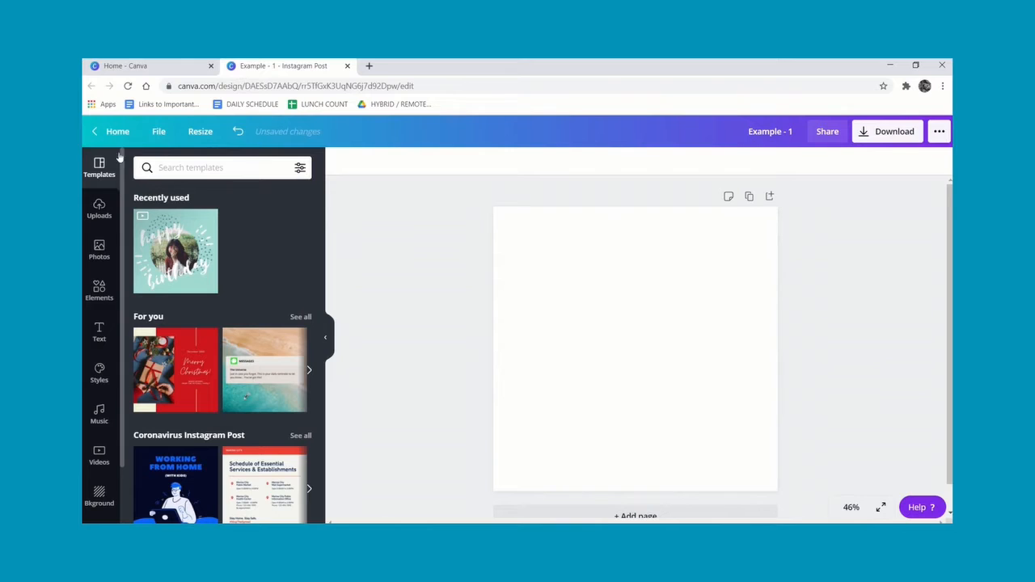
pyautogui.click(242, 168)
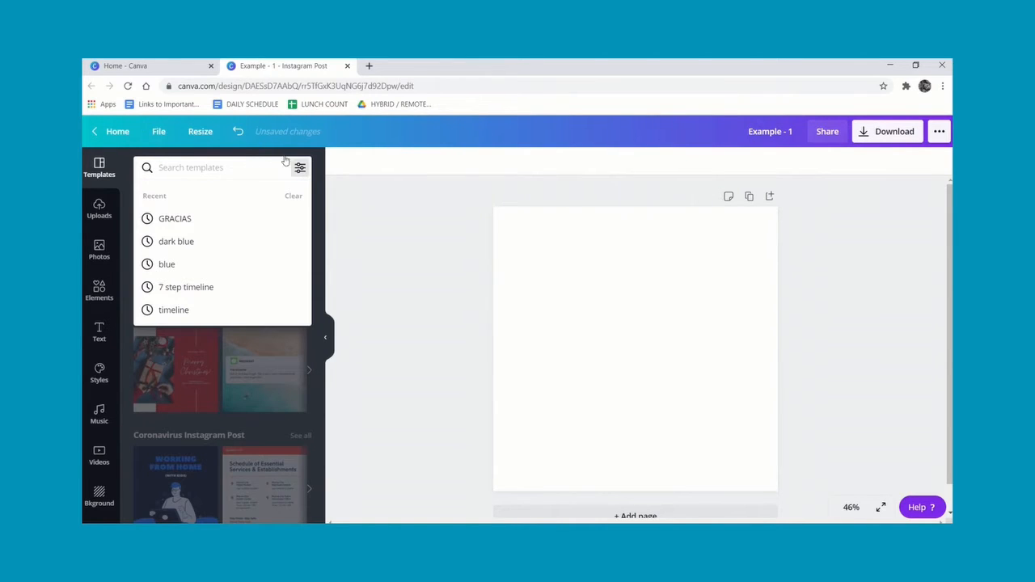
pyautogui.click(322, 206)
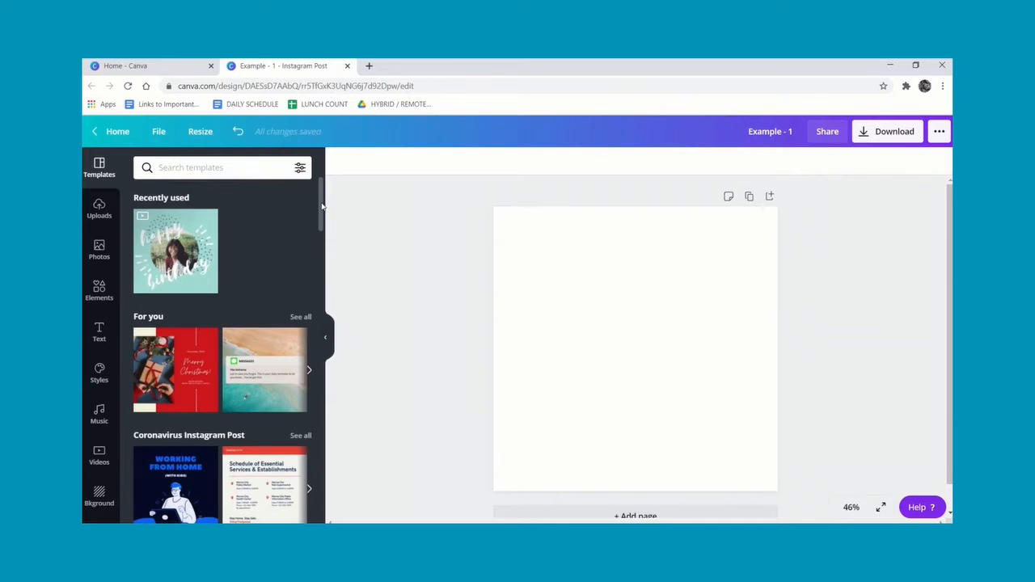
pyautogui.moveTo(322, 209); pyautogui.dragTo(328, 236)
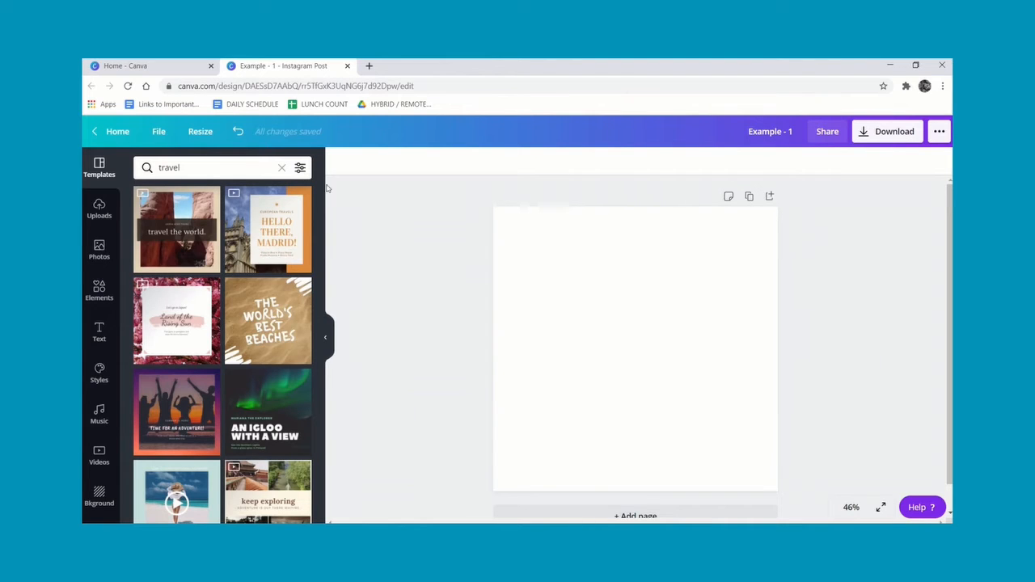
pyautogui.moveTo(321, 205); pyautogui.dragTo(335, 328)
pyautogui.scroll(-2, 335, 348)
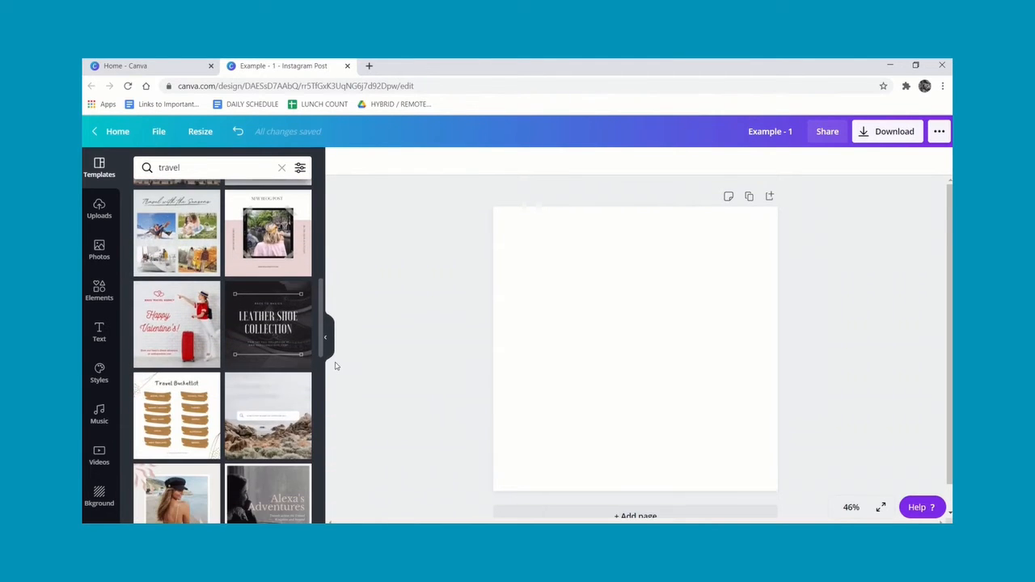
# Apply the pink New Blog Post travel template from the search results to the design.
pyautogui.scroll(-2, 335, 369)
pyautogui.scroll(-3, 339, 388)
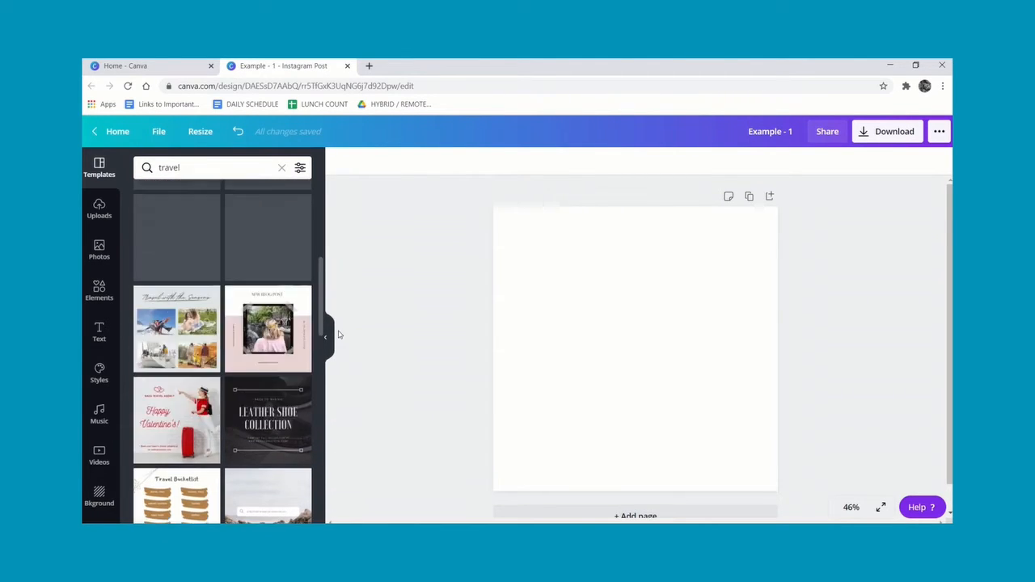
pyautogui.click(288, 392)
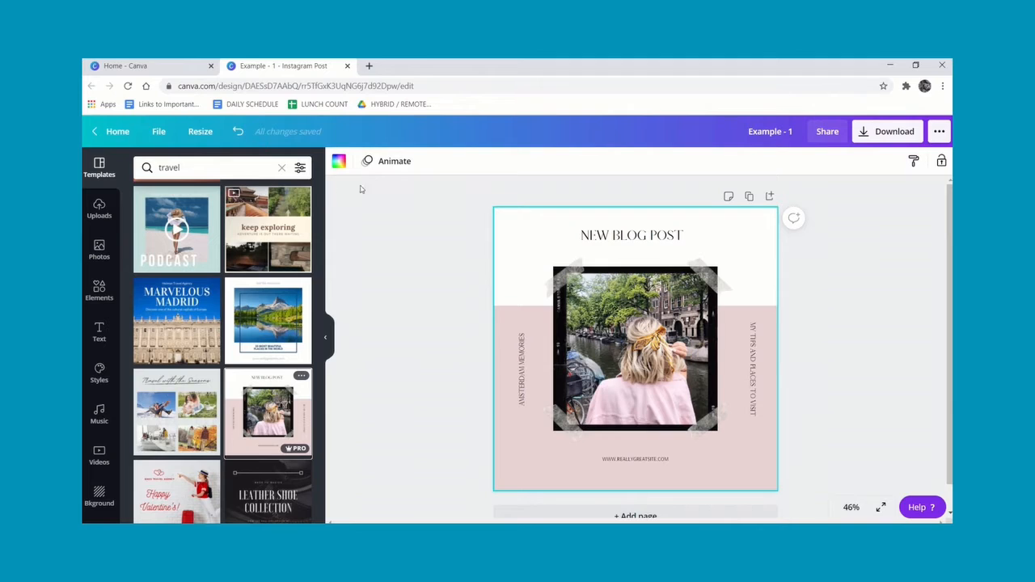
# Change the upper background block's color to the light periwinkle blue main color.
pyautogui.click(338, 168)
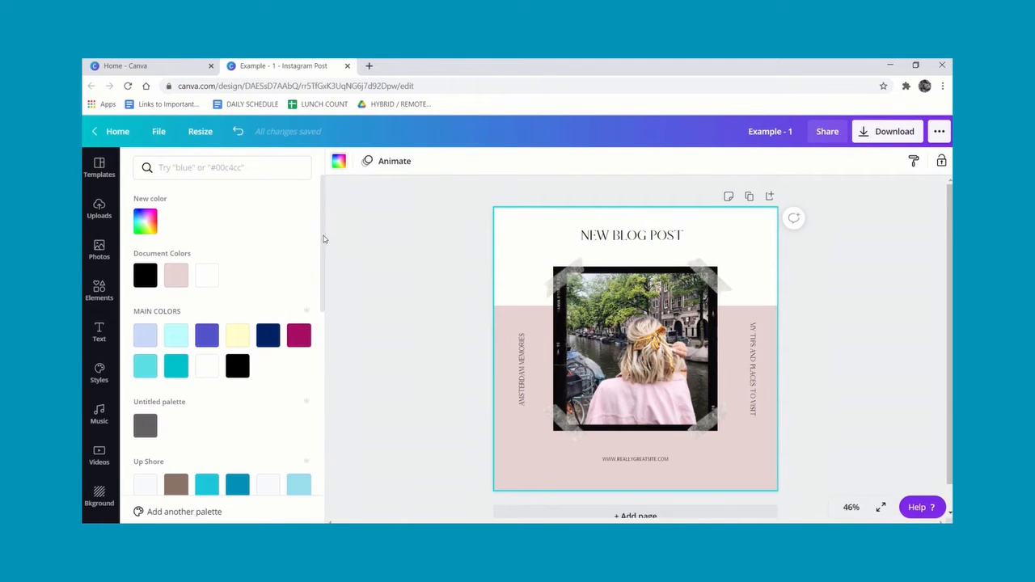
pyautogui.moveTo(322, 243); pyautogui.dragTo(322, 270)
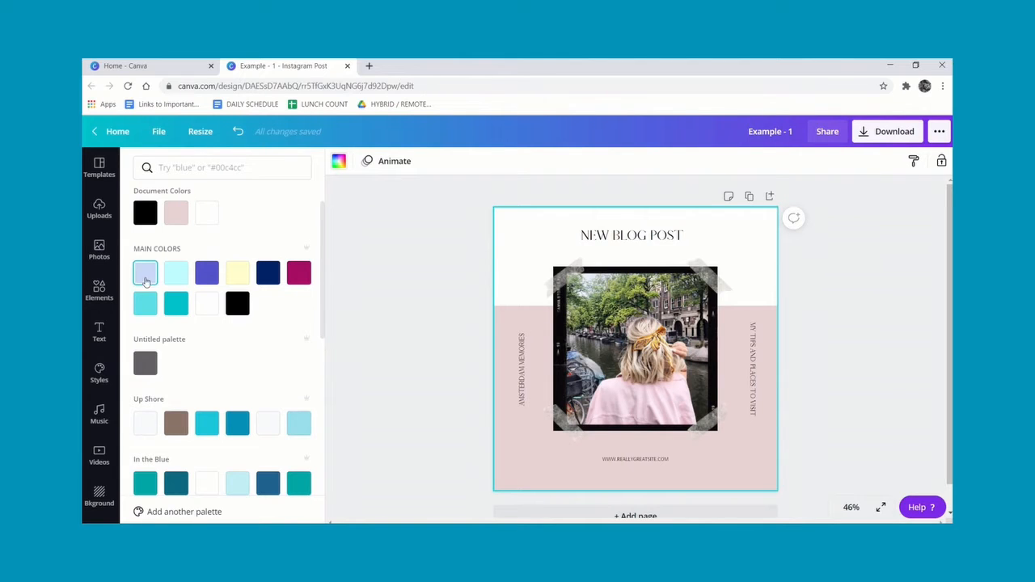
pyautogui.click(148, 271)
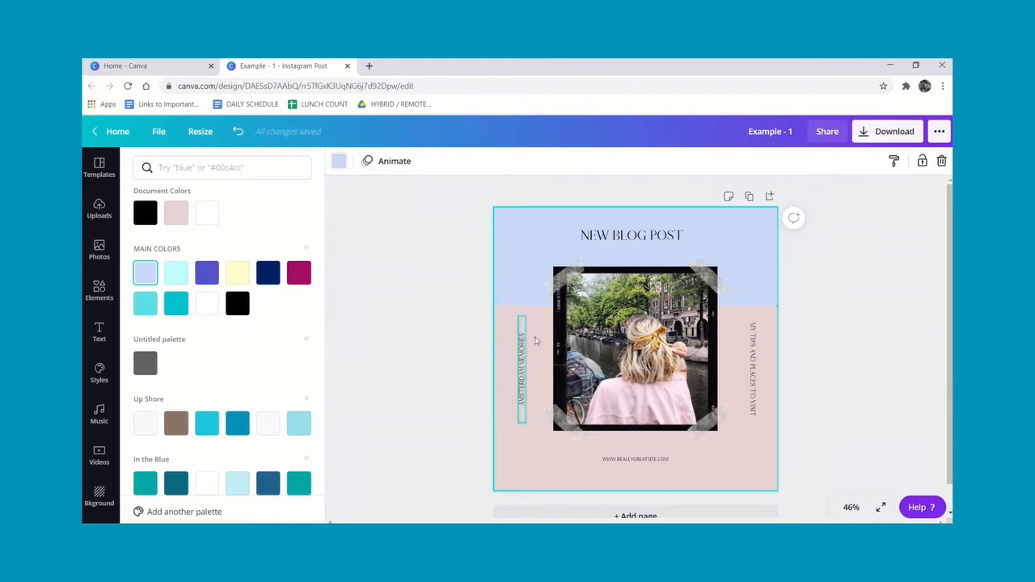
# Recolor the lower pink background block to the light aqua main color.
pyautogui.click(534, 330)
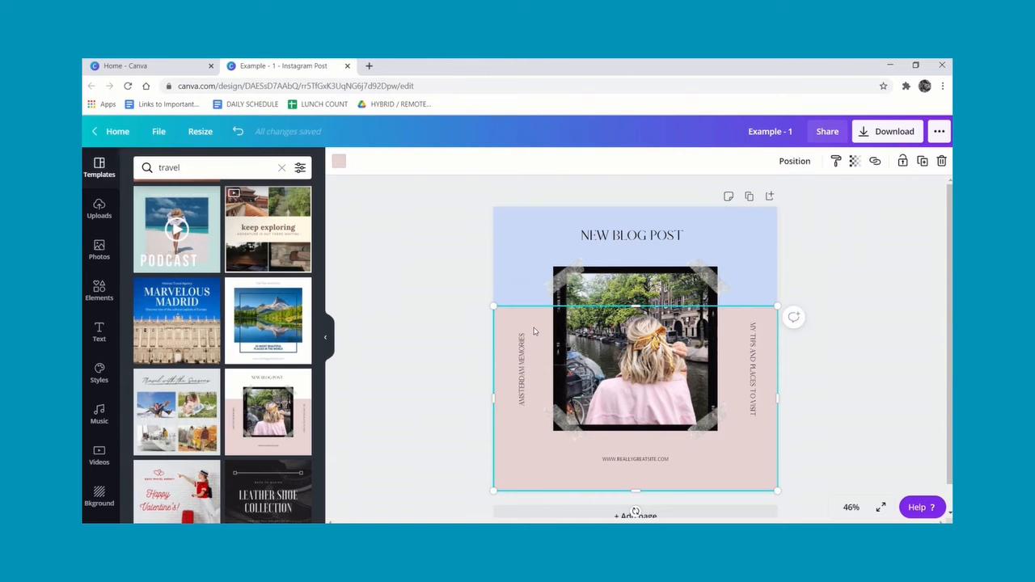
pyautogui.click(339, 165)
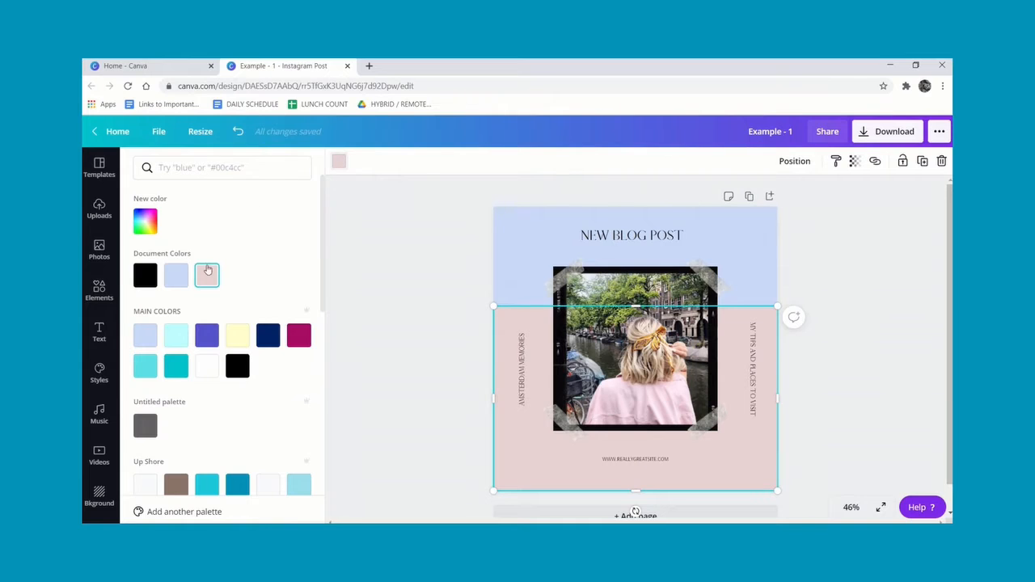
pyautogui.click(176, 338)
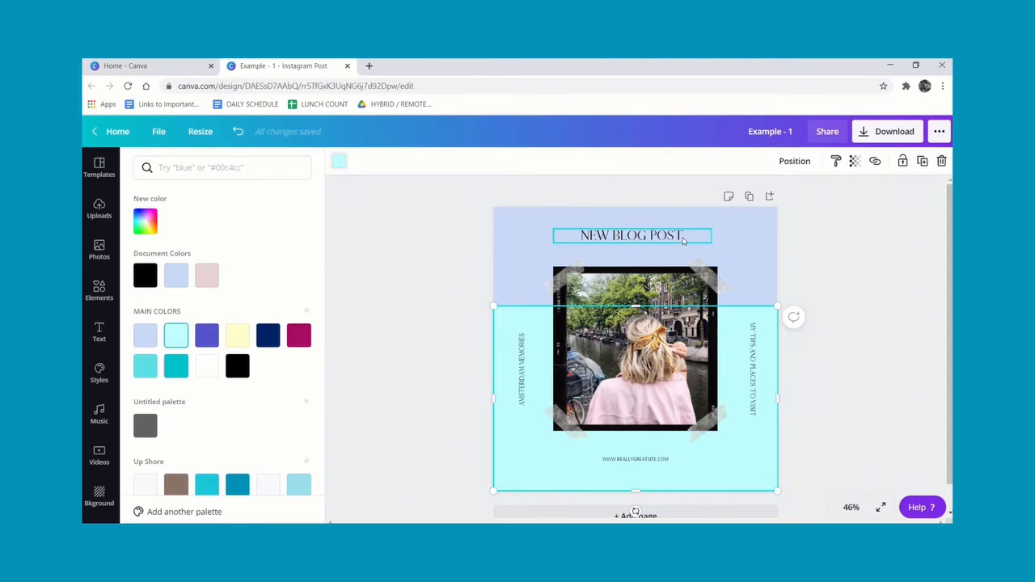
# Select all the NEW BLOG POST heading text and set its font to Atma Bold.
pyautogui.click(683, 238)
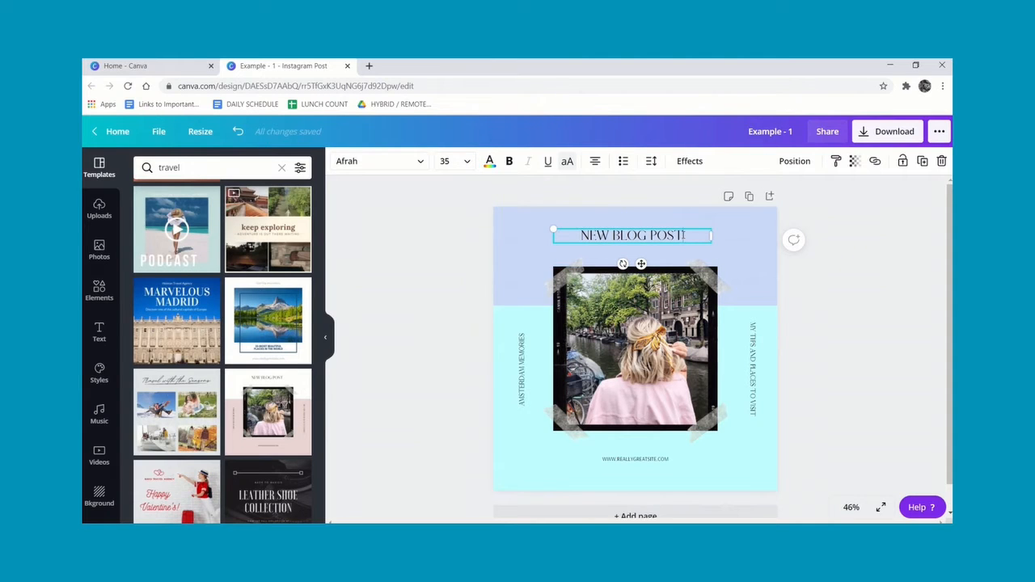
pyautogui.moveTo(682, 234); pyautogui.dragTo(579, 235)
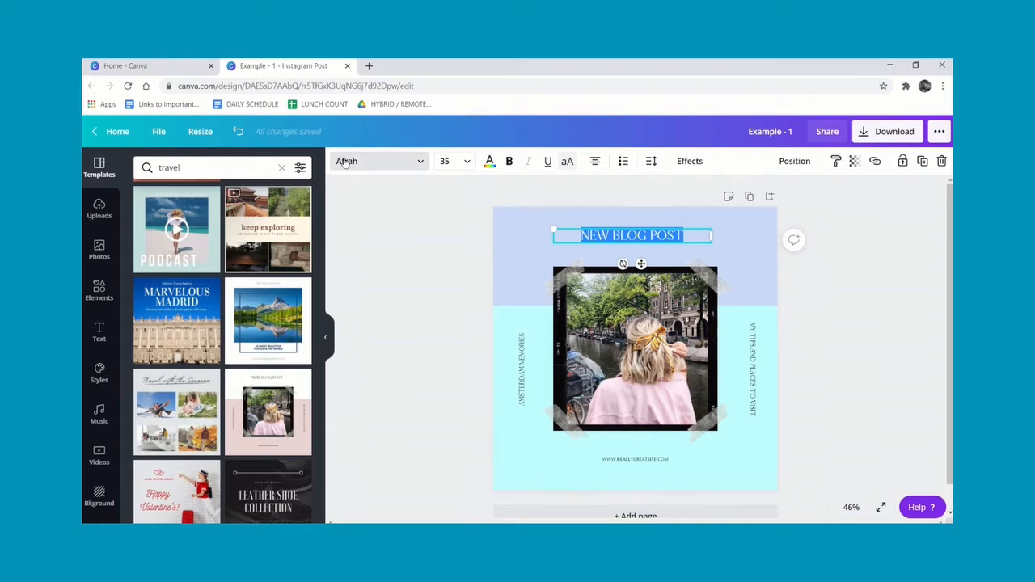
pyautogui.click(421, 165)
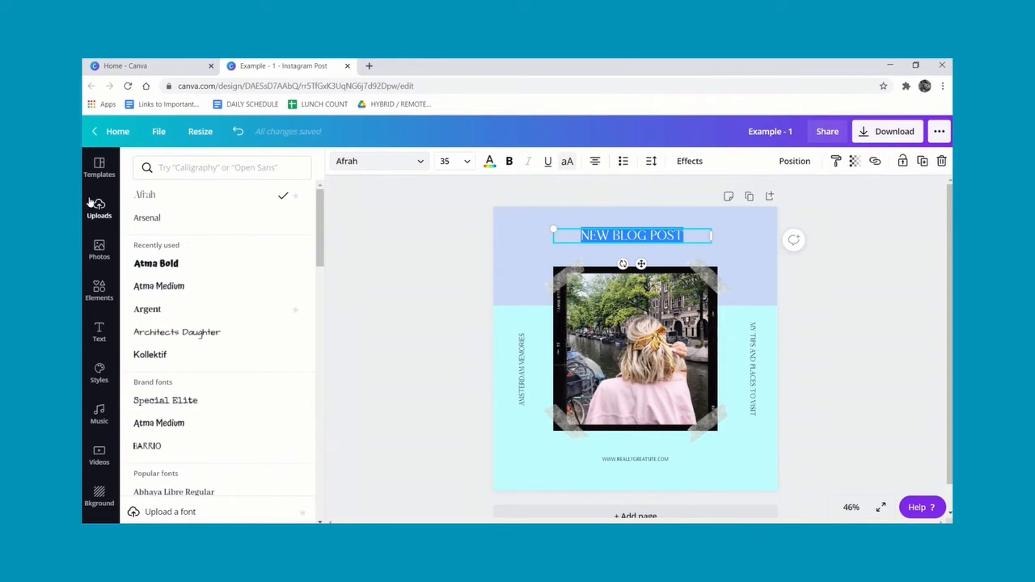
pyautogui.click(175, 266)
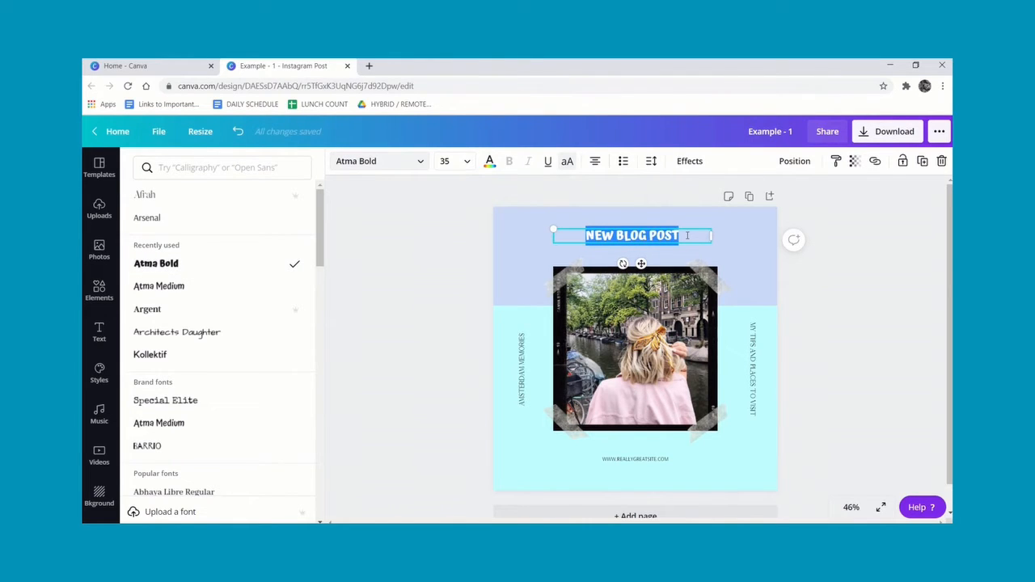
# Replace the heading with HOLA FROM followed by the two presenters' first names.
pyautogui.write('HOLA')
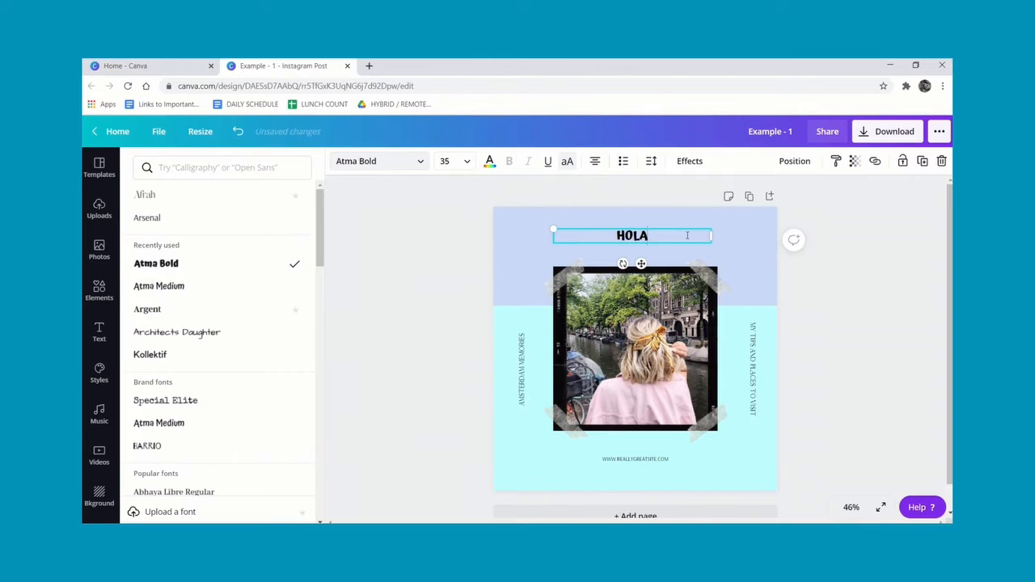
pyautogui.write(' FROM')
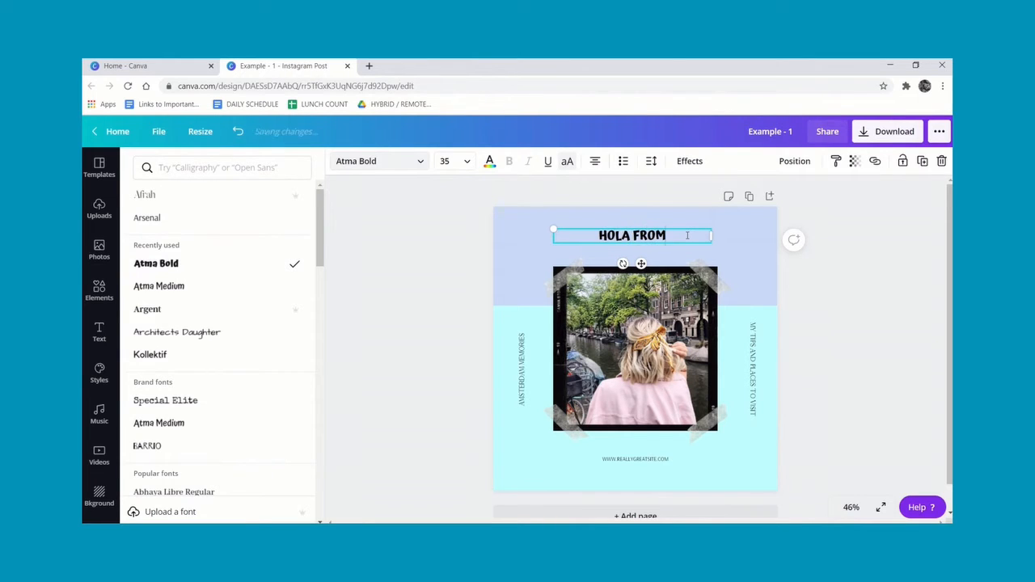
pyautogui.write(' KIKI AND LEXI')
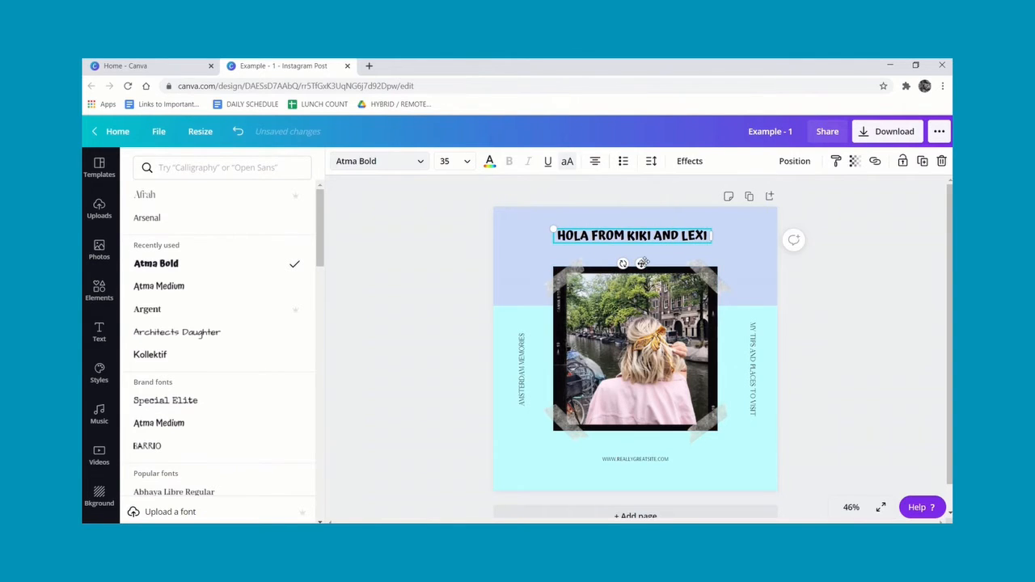
# Nudge the heading slightly downward and color its text dark navy.
pyautogui.moveTo(641, 263)
pyautogui.mouseDown()
pyautogui.moveTo(642, 277)
pyautogui.moveTo(640, 266)
pyautogui.moveTo(664, 264)
pyautogui.moveTo(628, 269)
pyautogui.moveTo(594, 295)
pyautogui.moveTo(624, 301)
pyautogui.moveTo(660, 267)
pyautogui.moveTo(609, 269)
pyautogui.moveTo(644, 269)
pyautogui.mouseUp()
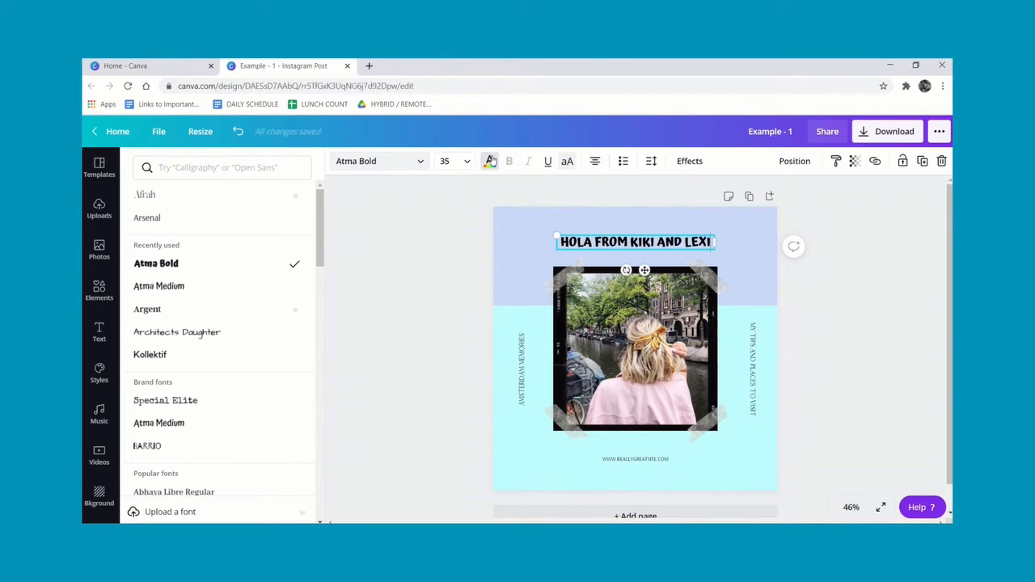
pyautogui.click(490, 161)
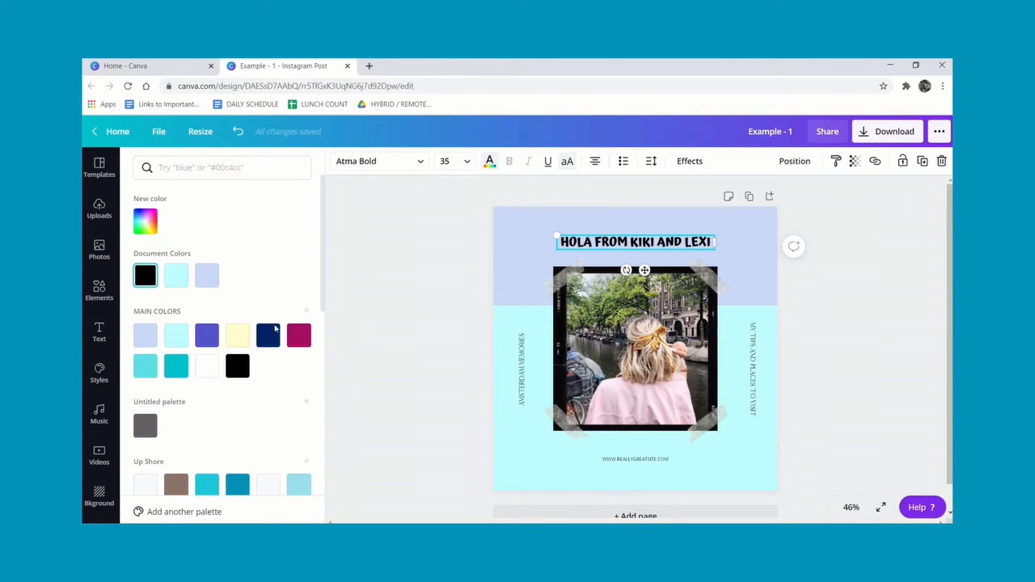
pyautogui.click(268, 335)
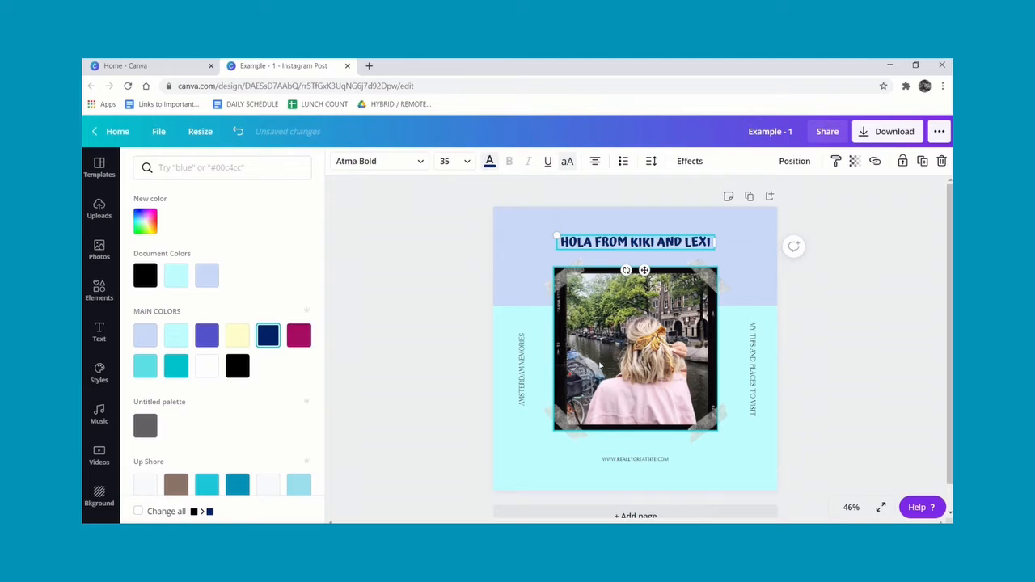
# Delete both vertical side captions running beside the photo frame.
pyautogui.click(521, 365)
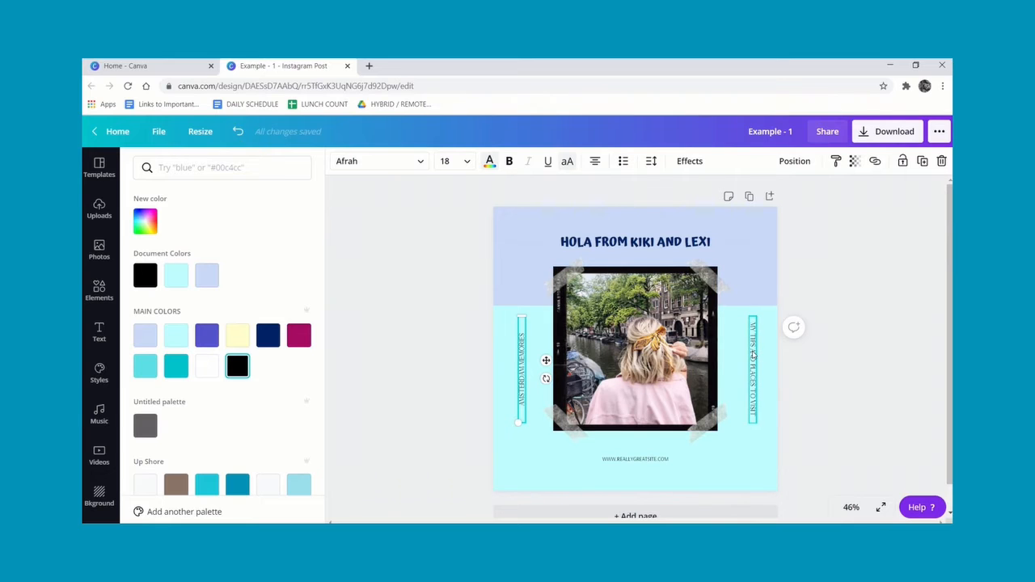
pyautogui.click(652, 458)
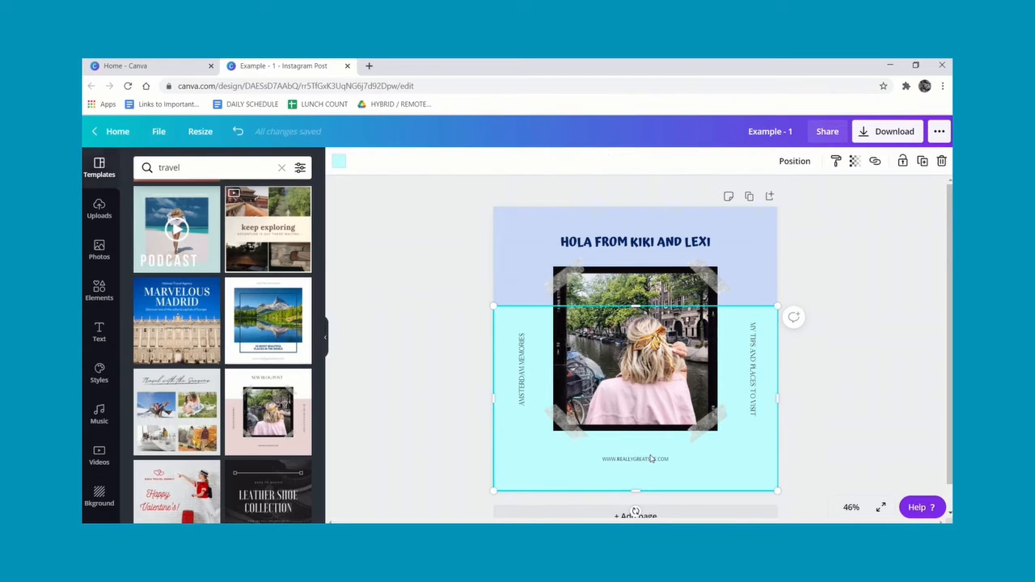
pyautogui.click(652, 459)
pyautogui.click(522, 376)
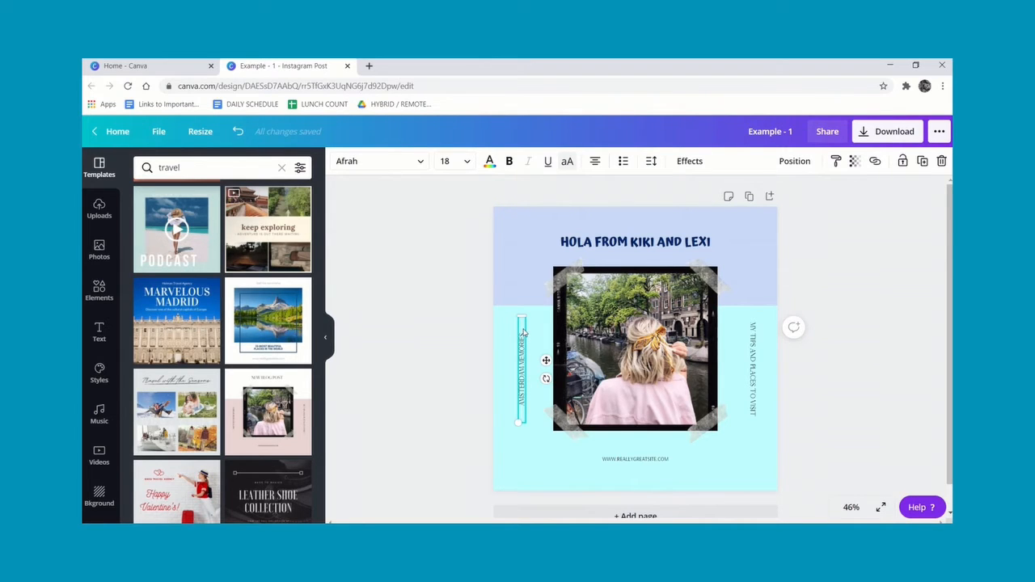
pyautogui.press('Delete')
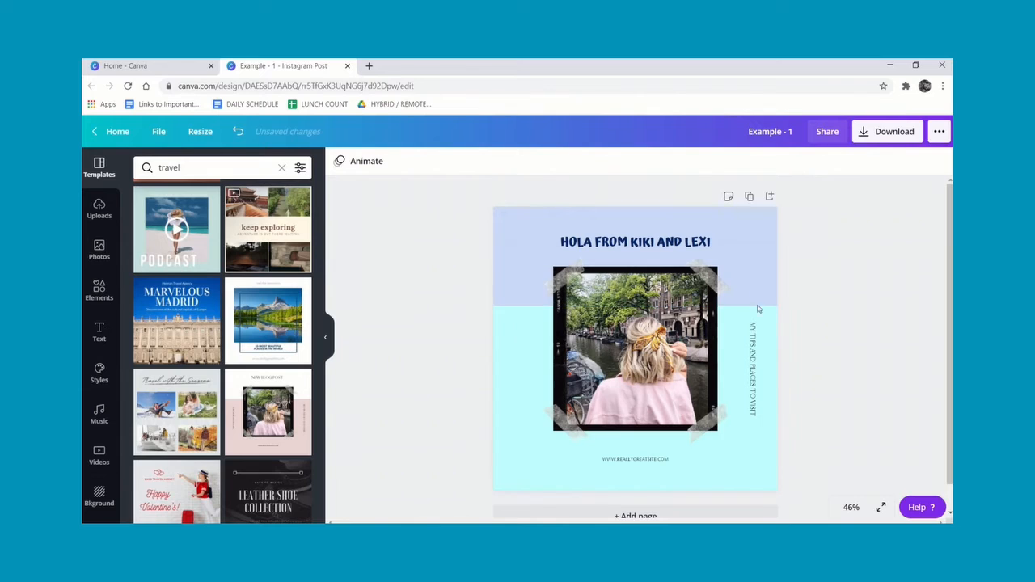
pyautogui.click(752, 354)
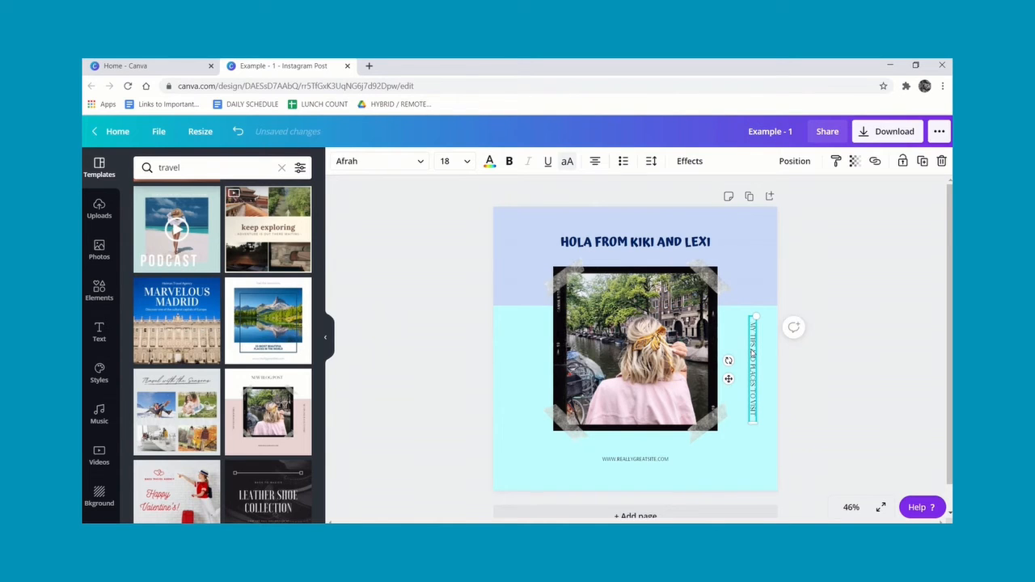
pyautogui.press('Delete')
# Set the website line's font to Barrio and its size to 36.
pyautogui.click(664, 459)
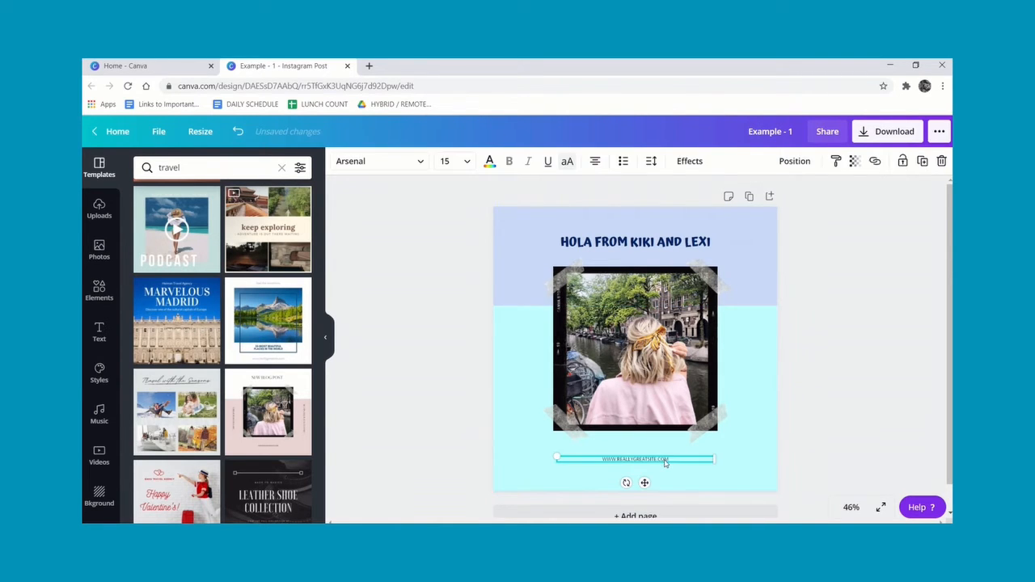
pyautogui.click(421, 163)
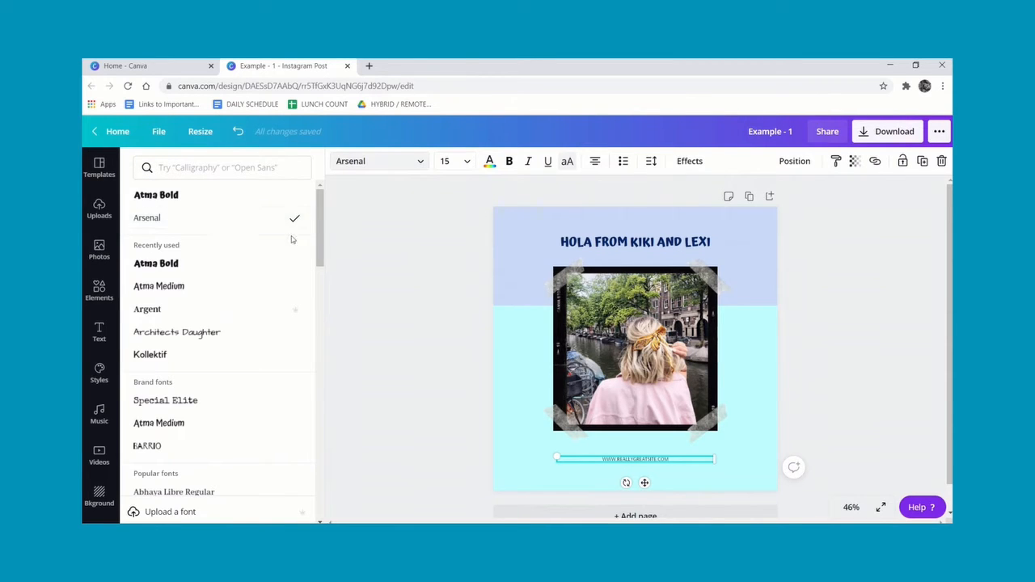
pyautogui.scroll(-2, 320, 217)
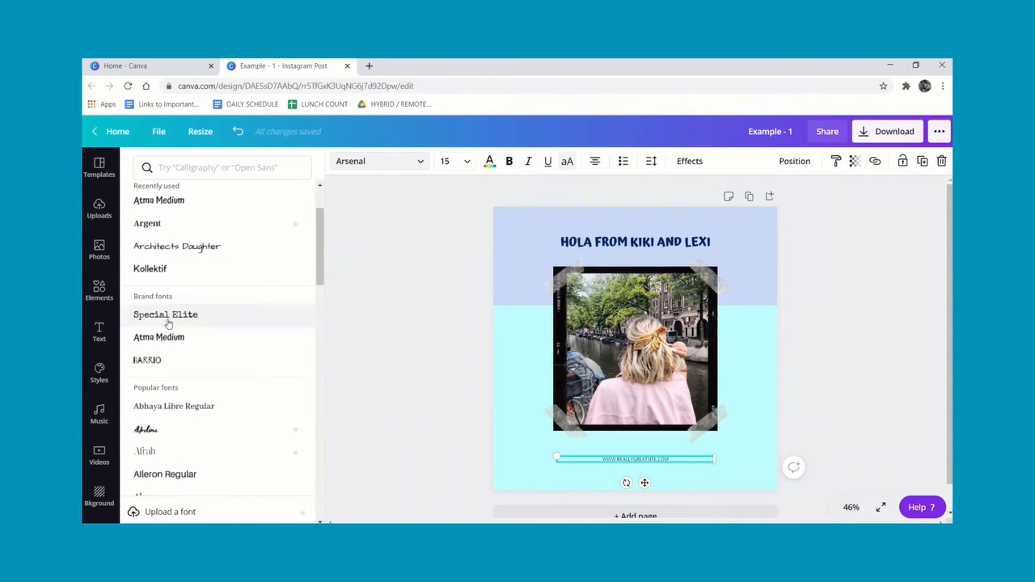
pyautogui.click(156, 360)
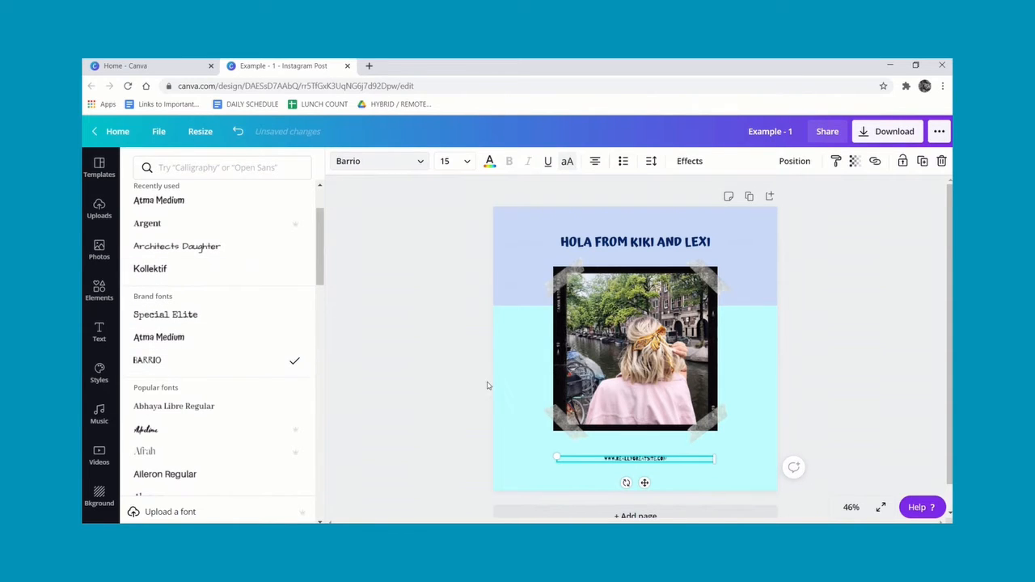
pyautogui.click(466, 162)
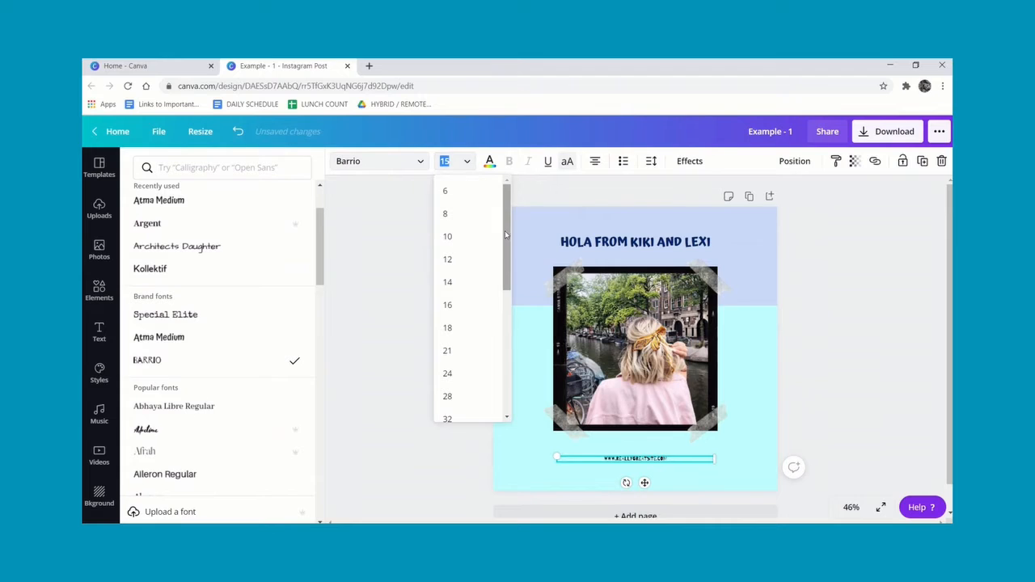
pyautogui.moveTo(504, 231); pyautogui.dragTo(511, 289)
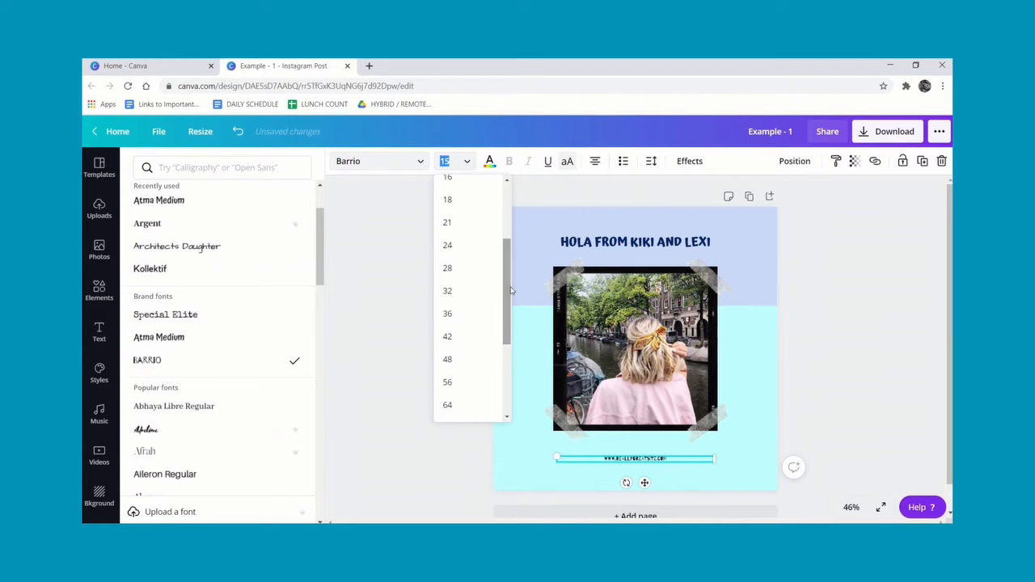
pyautogui.click(450, 313)
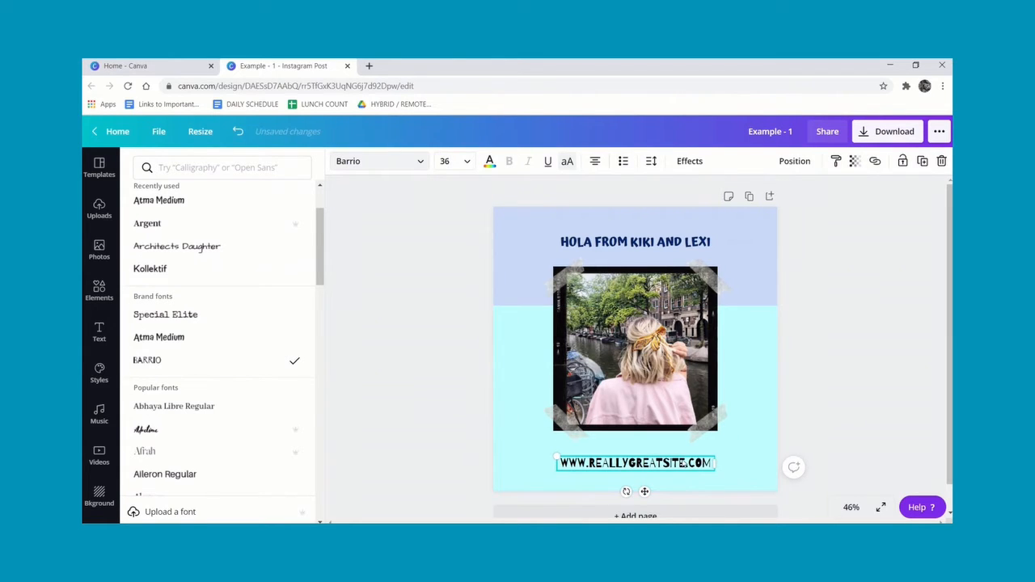
pyautogui.moveTo(688, 463); pyautogui.dragTo(596, 462)
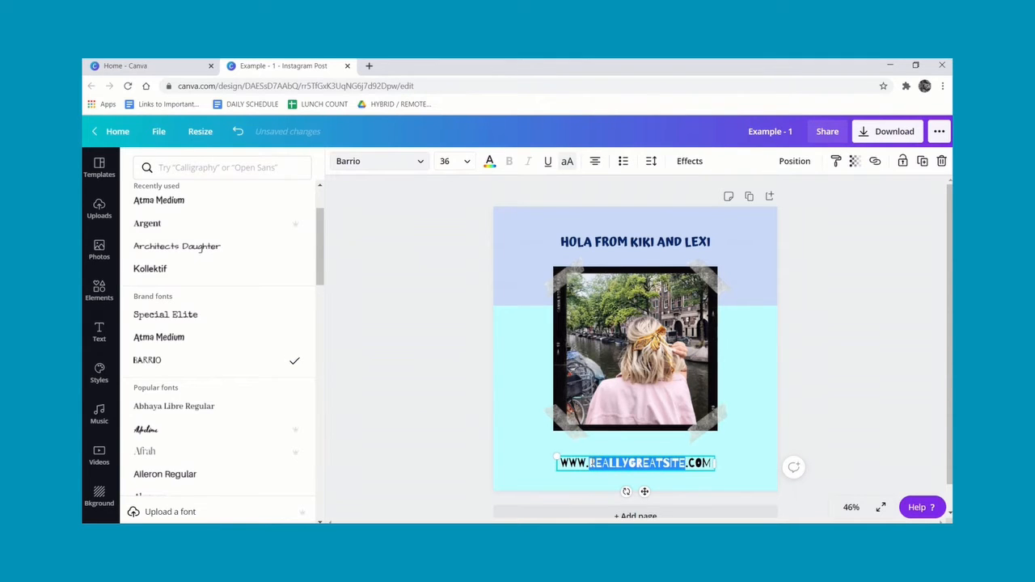
pyautogui.write('brightid')
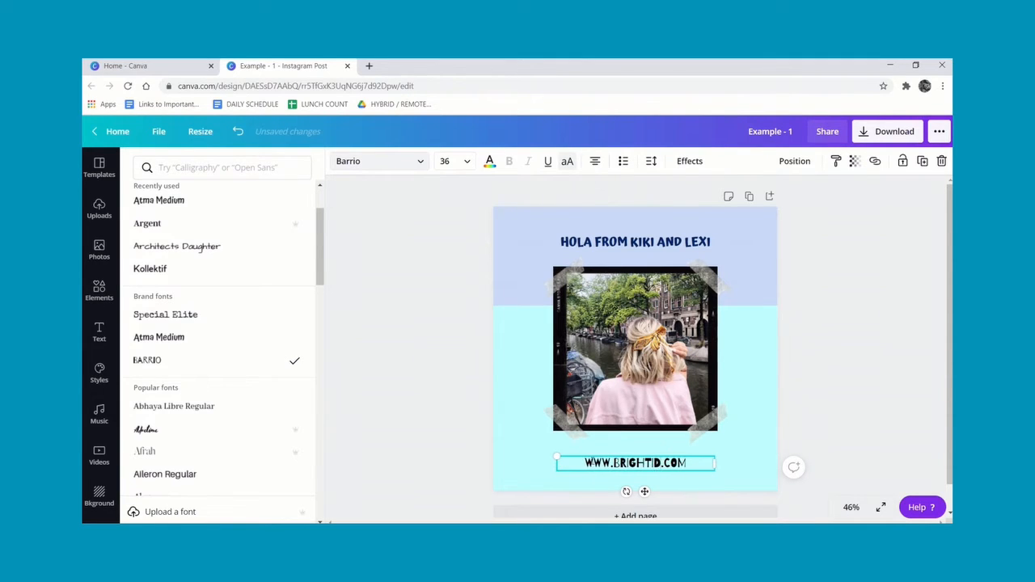
pyautogui.write('easinspani')
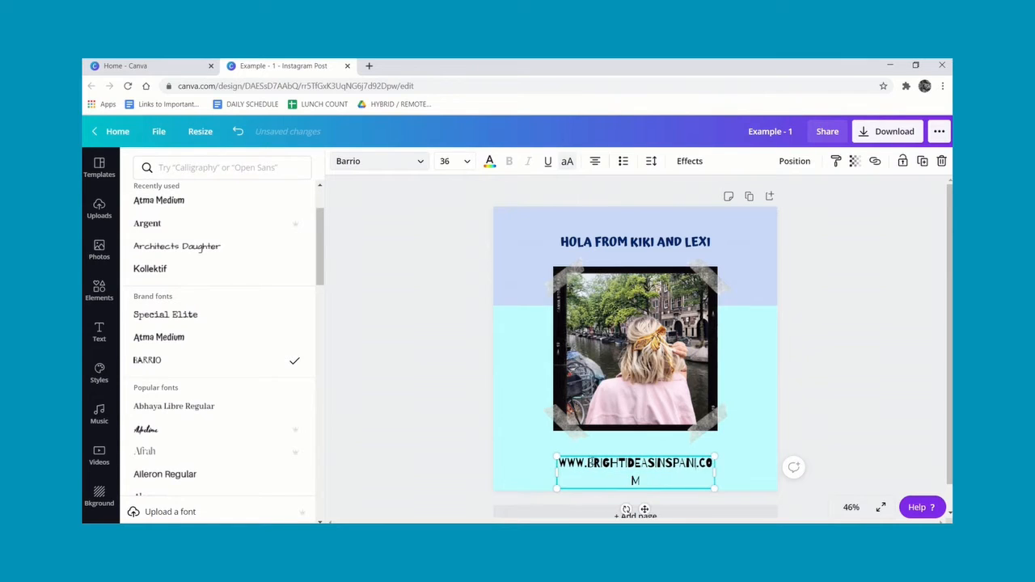
pyautogui.write('shclassro')
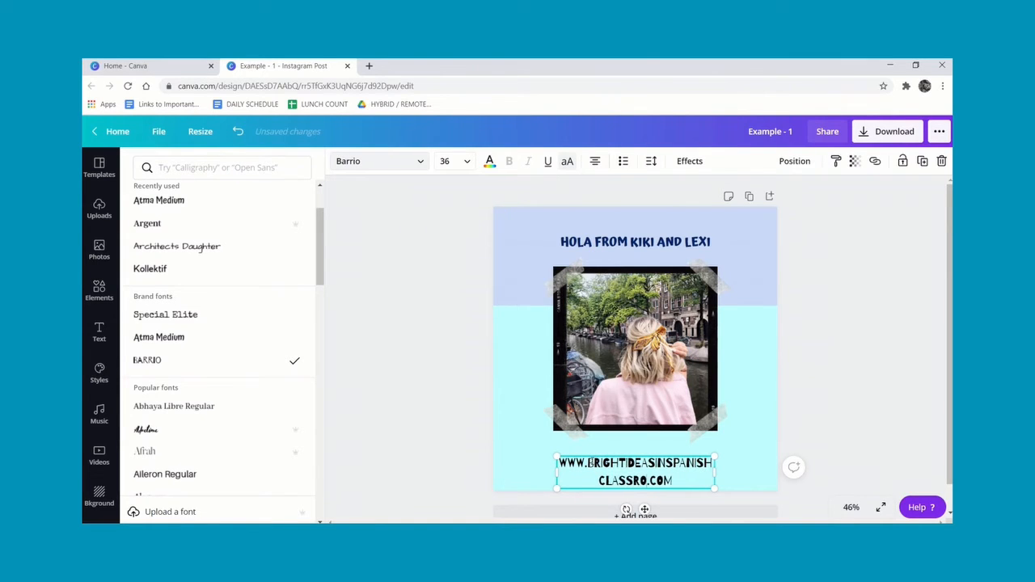
pyautogui.write('om')
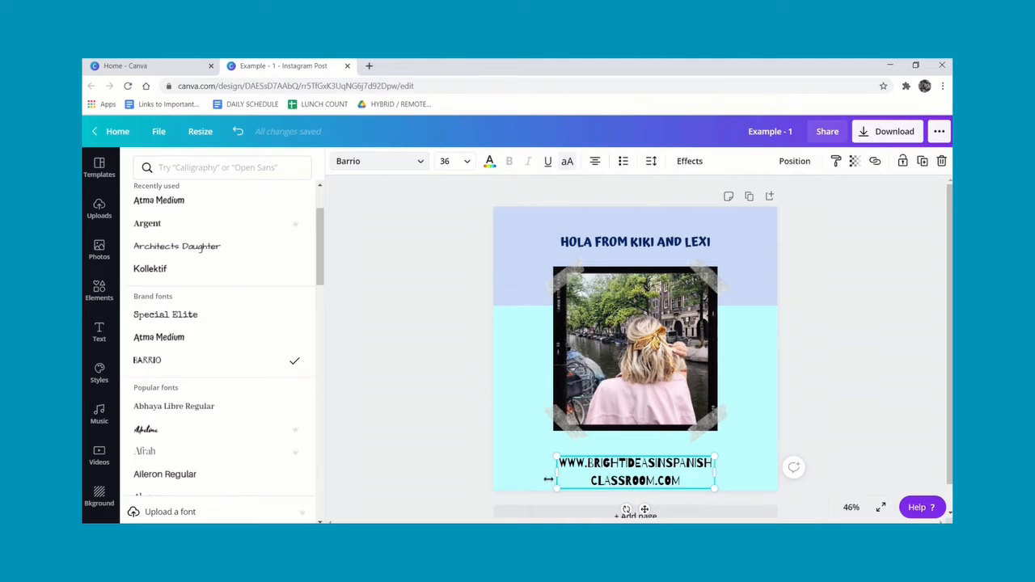
# Widen the web address text box so it fits on one line and set its font size to 32.
pyautogui.moveTo(556, 474); pyautogui.dragTo(522, 475)
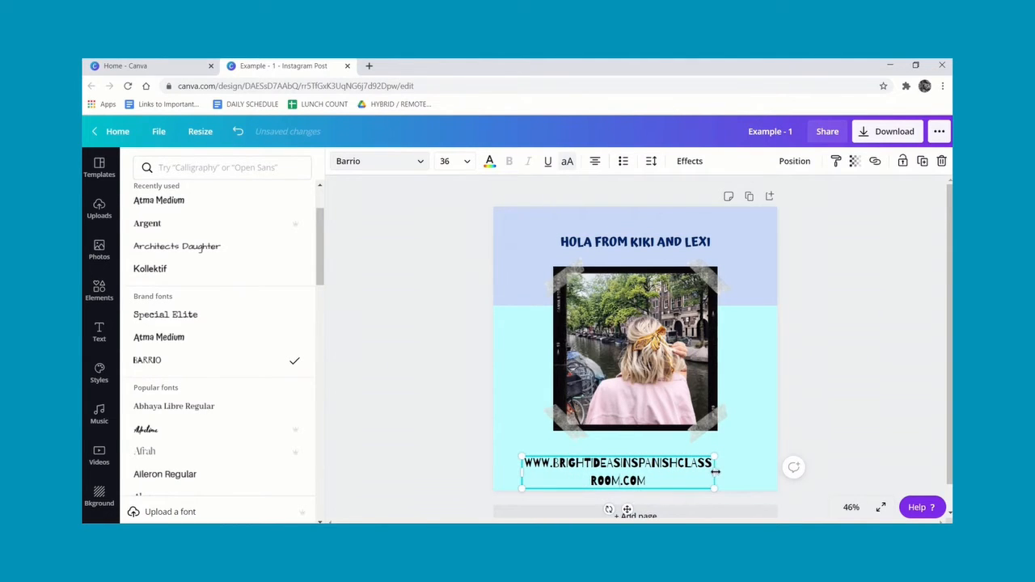
pyautogui.moveTo(715, 472); pyautogui.dragTo(750, 466)
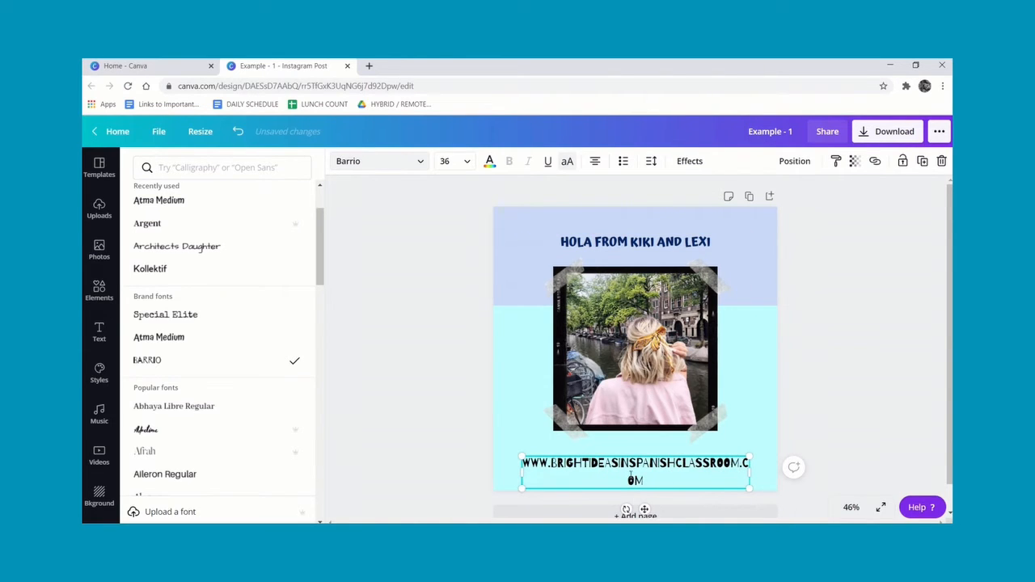
pyautogui.click(467, 161)
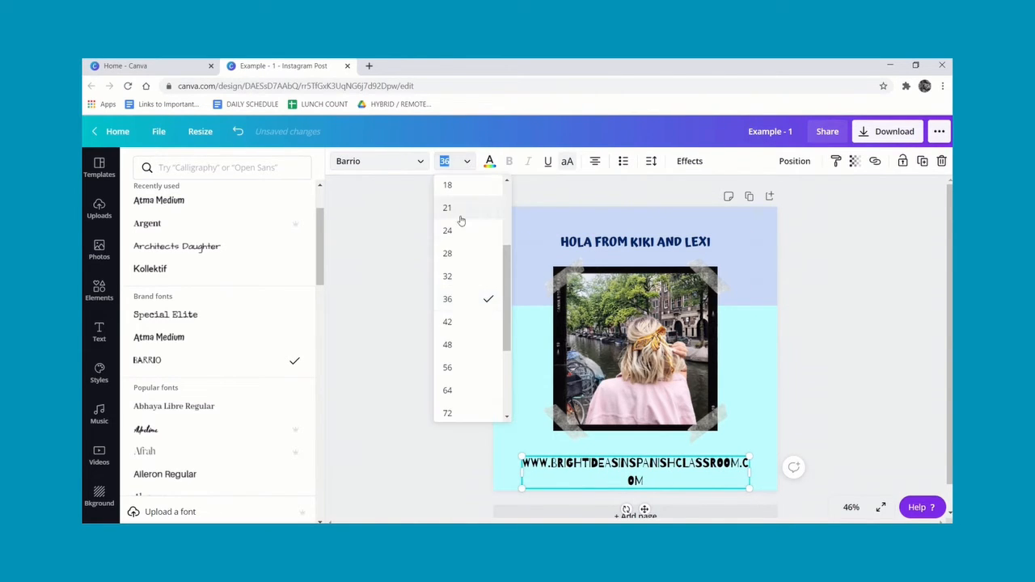
pyautogui.click(456, 276)
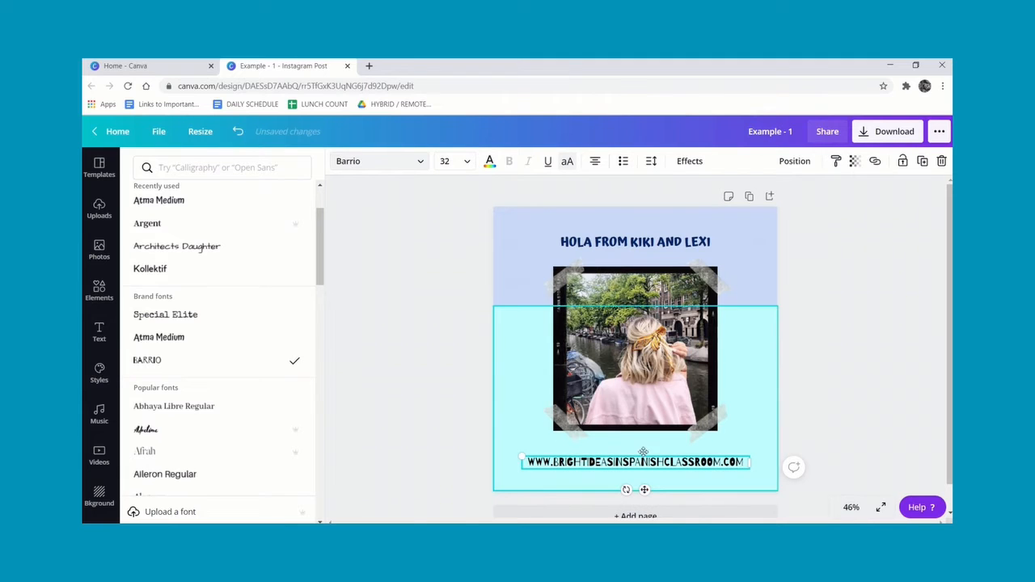
# Nudge the web address slightly upward and color its text dark navy.
pyautogui.moveTo(646, 489); pyautogui.dragTo(645, 483)
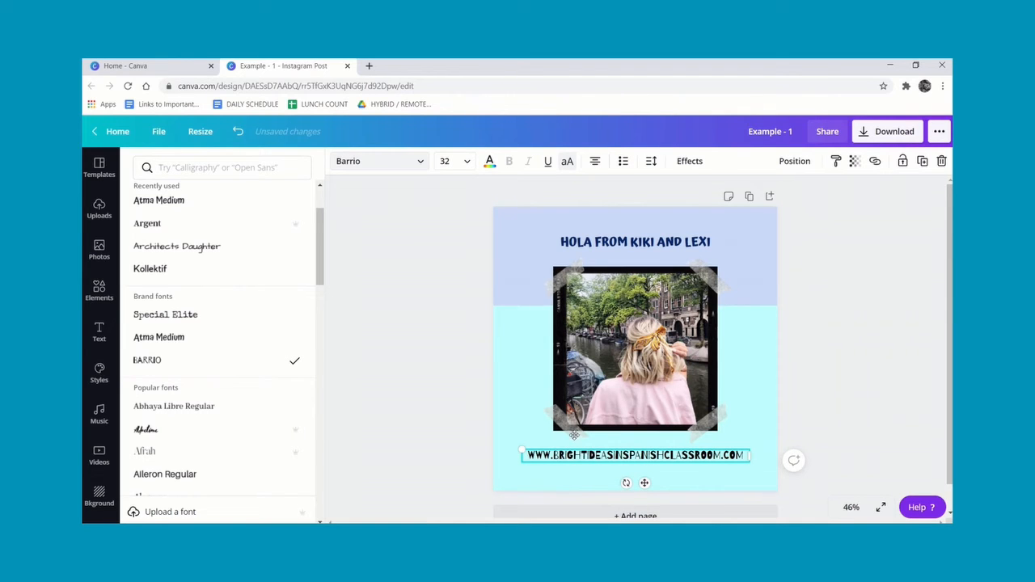
pyautogui.click(489, 161)
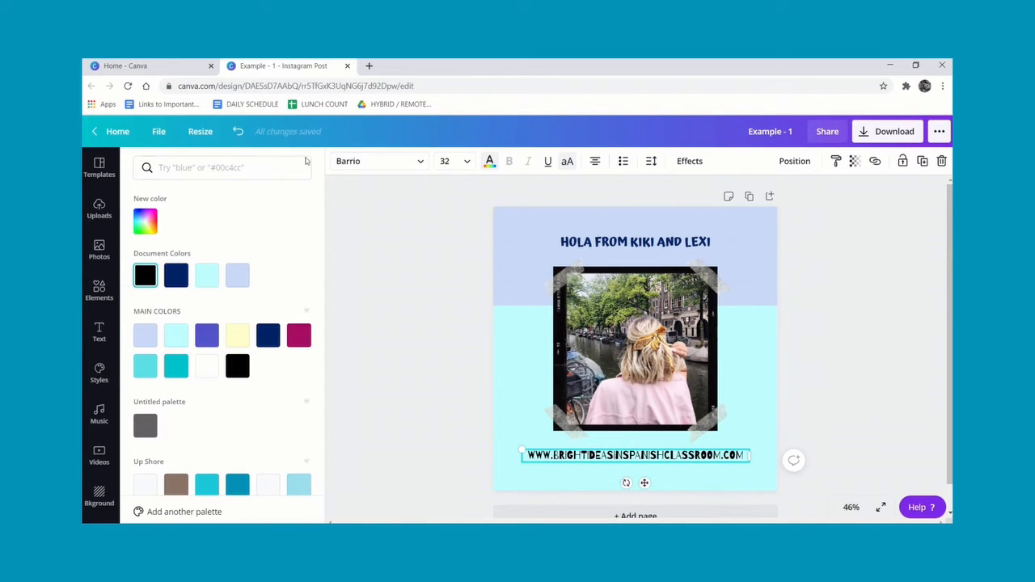
pyautogui.click(178, 278)
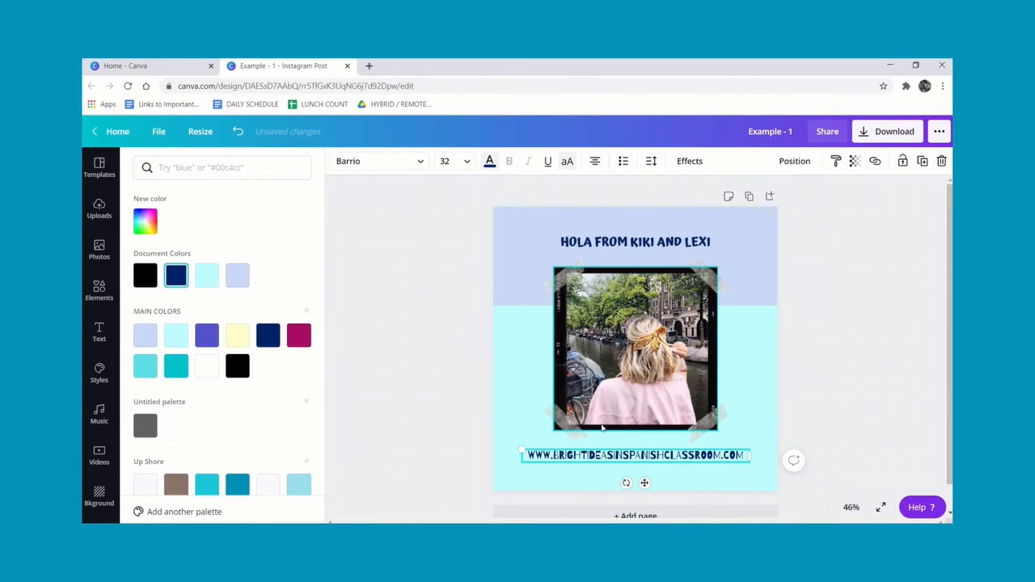
# Select the photo frame and search the stock photos for KIKI AND LEXI.
pyautogui.click(649, 341)
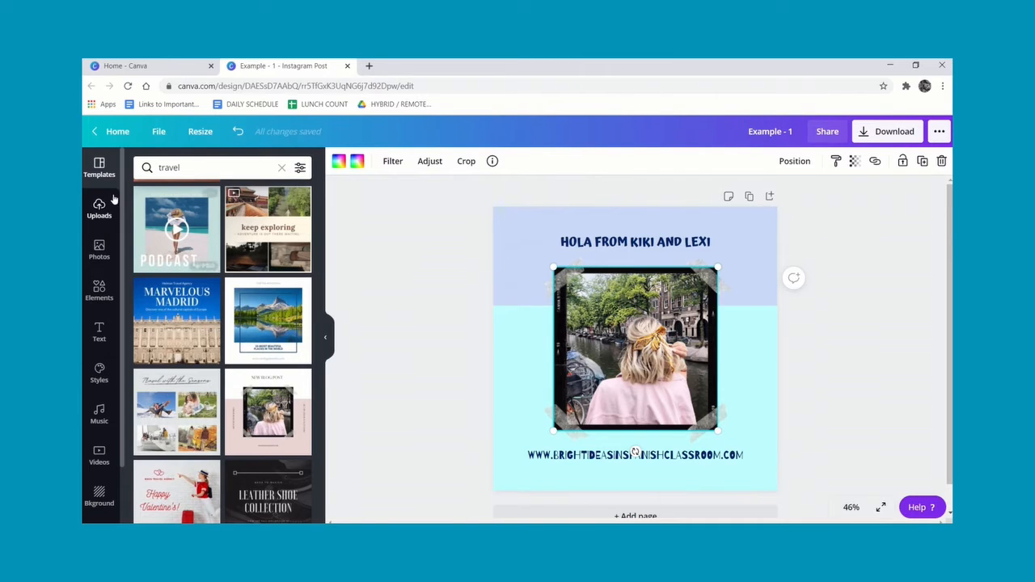
pyautogui.click(99, 253)
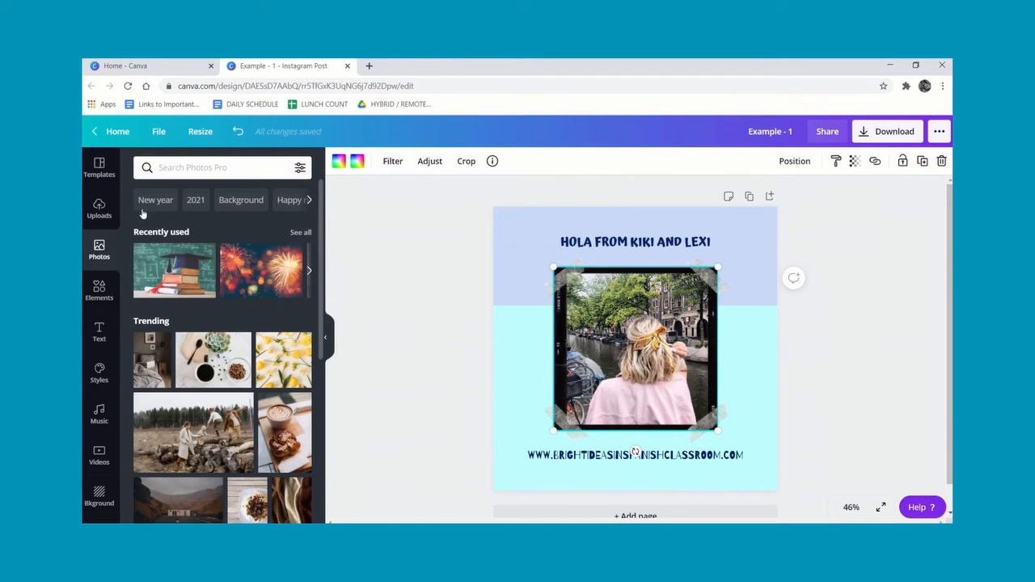
pyautogui.click(196, 169)
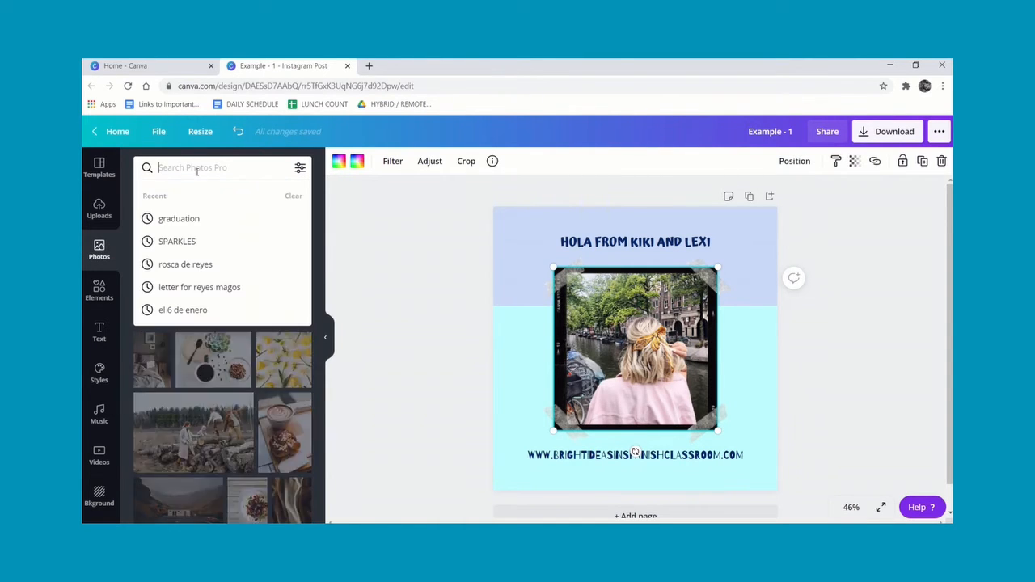
pyautogui.write('KIKI')
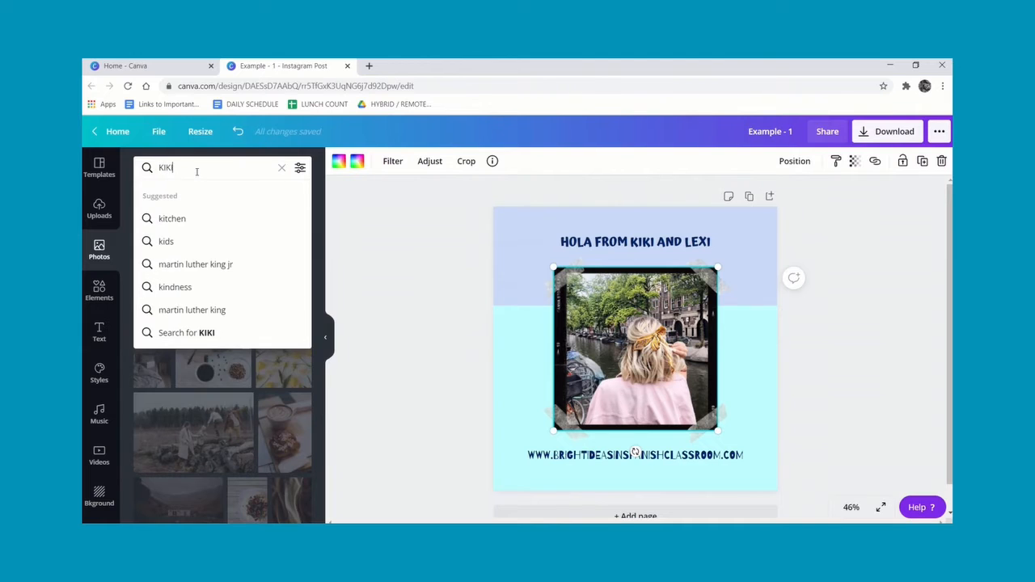
pyautogui.write(' AND LEXI')
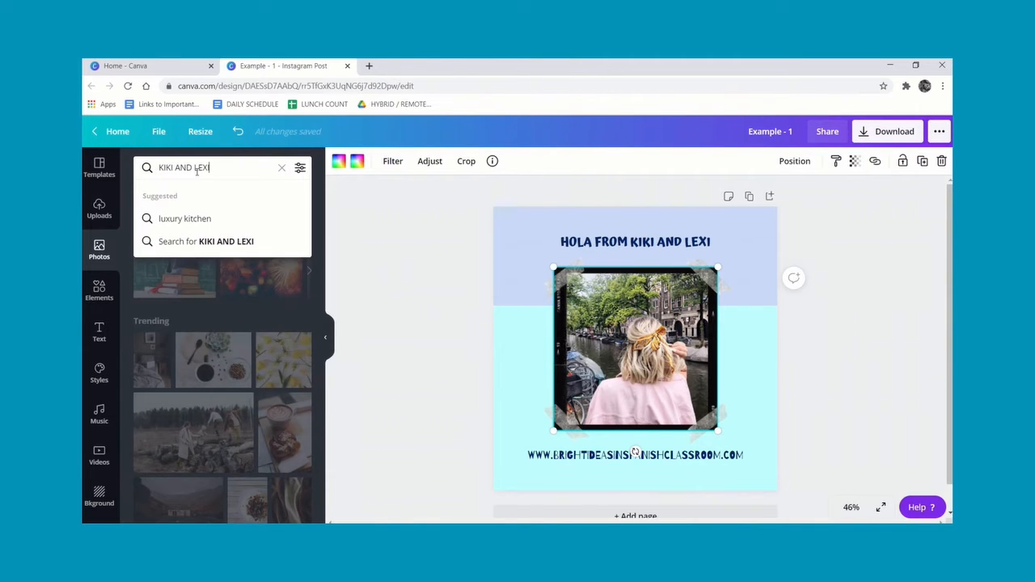
pyautogui.press('Return')
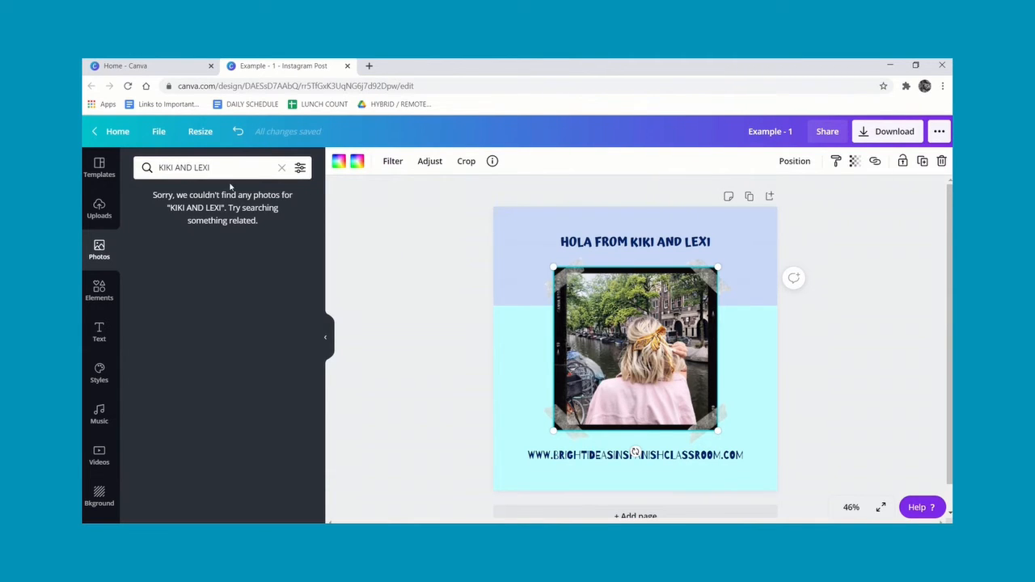
# Replace the frame's photo with the uploaded Kiki and Lexi book cover image.
pyautogui.click(99, 209)
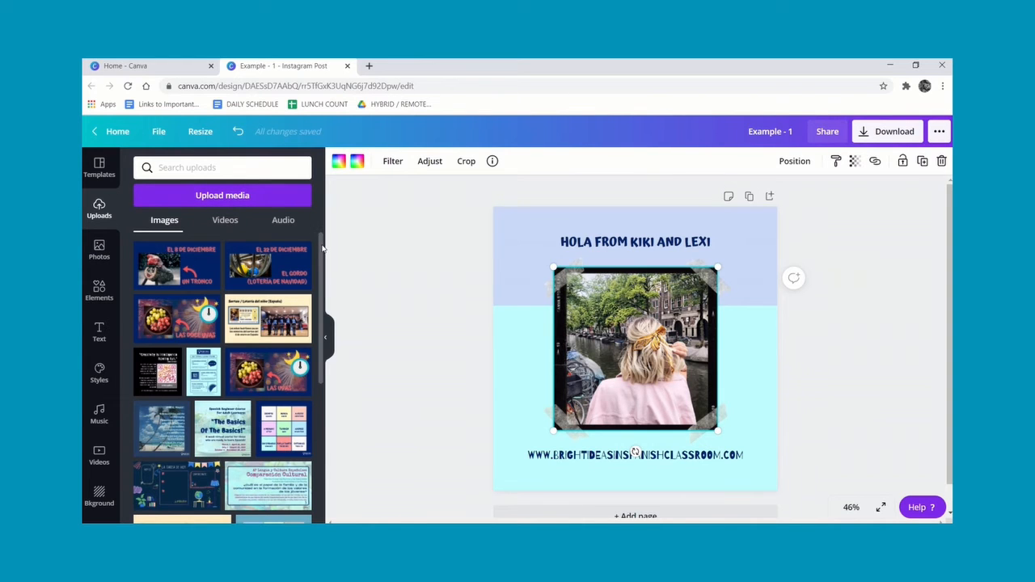
pyautogui.moveTo(321, 249); pyautogui.dragTo(322, 479)
pyautogui.scroll(-2, 324, 482)
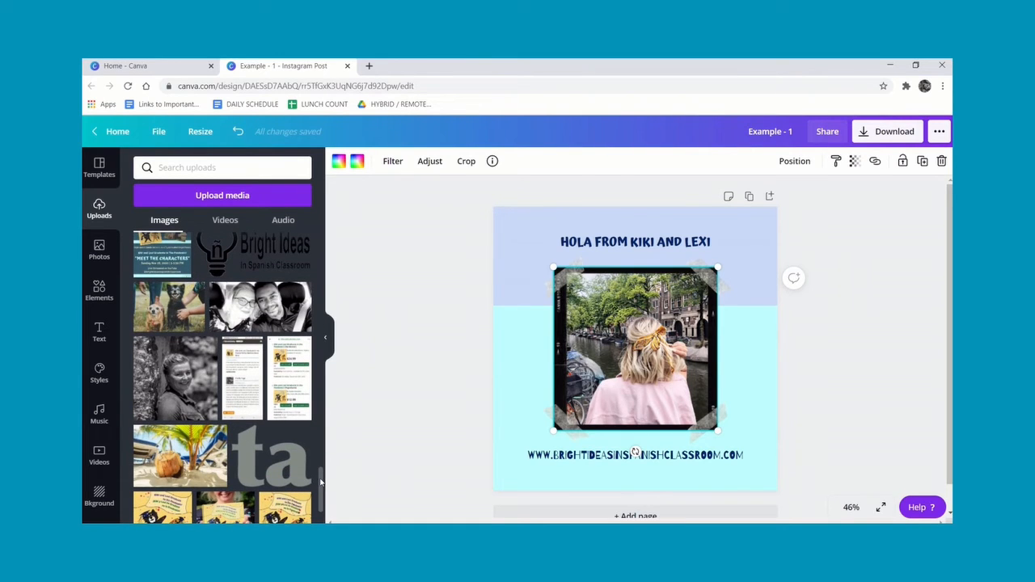
pyautogui.moveTo(321, 483); pyautogui.dragTo(321, 504)
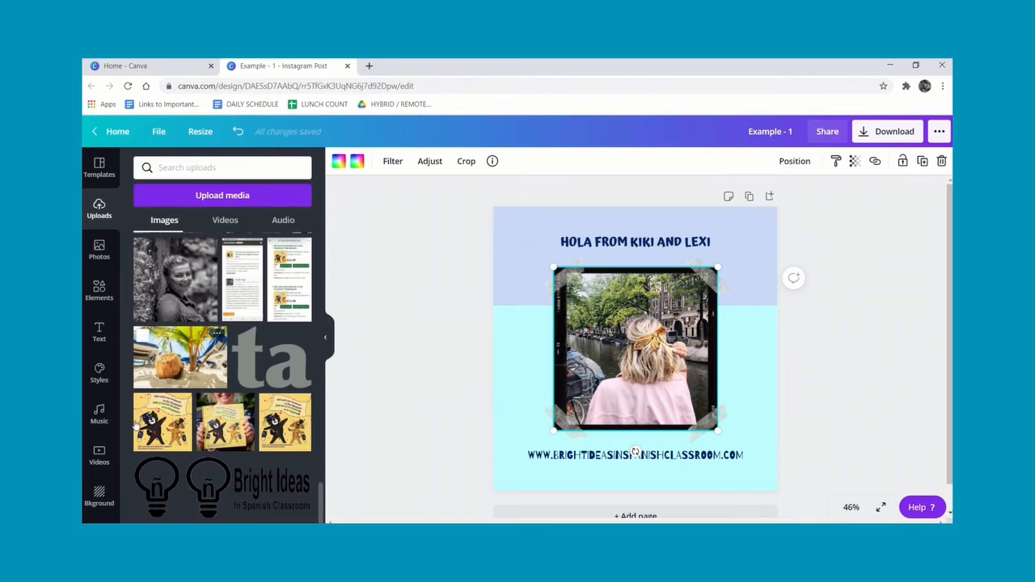
pyautogui.click(162, 424)
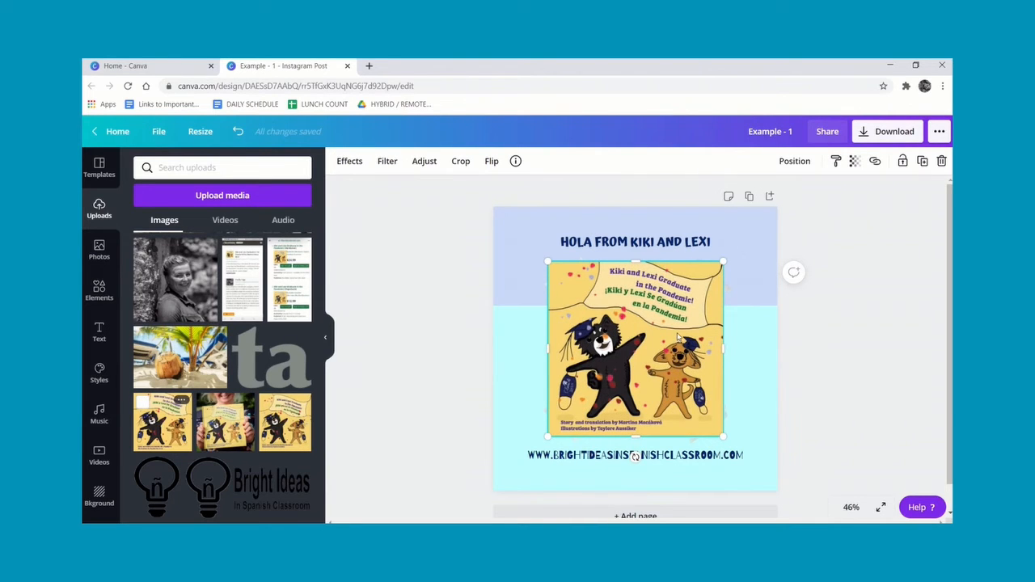
# Preview the finished design in full-screen presentation view.
pyautogui.click(879, 316)
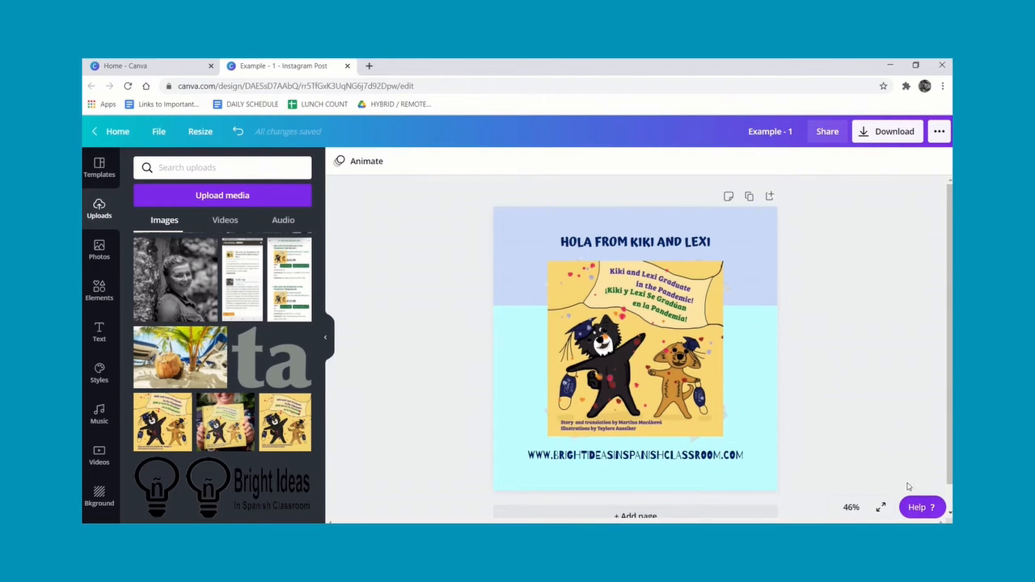
pyautogui.click(881, 507)
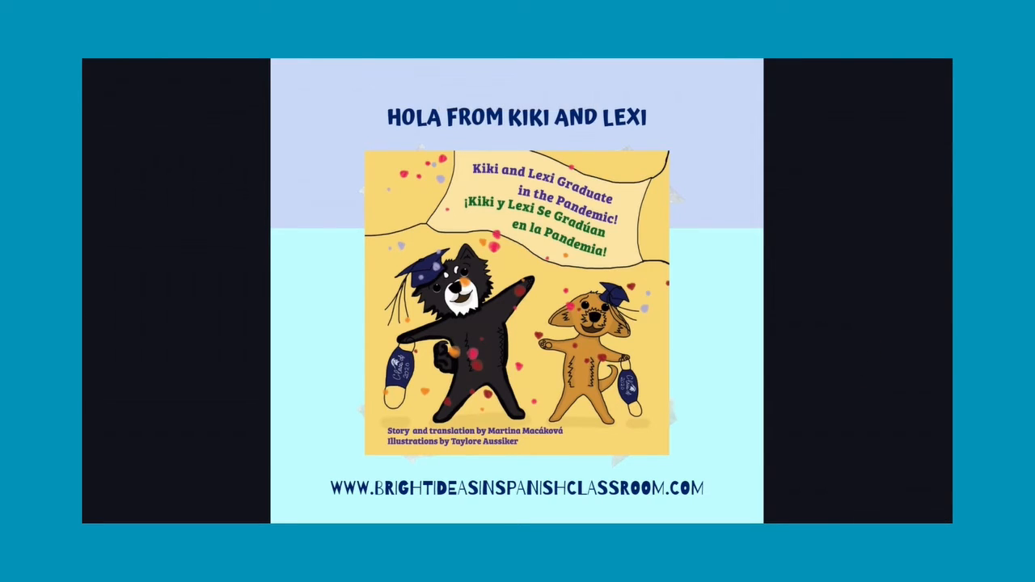
pyautogui.press('Escape')
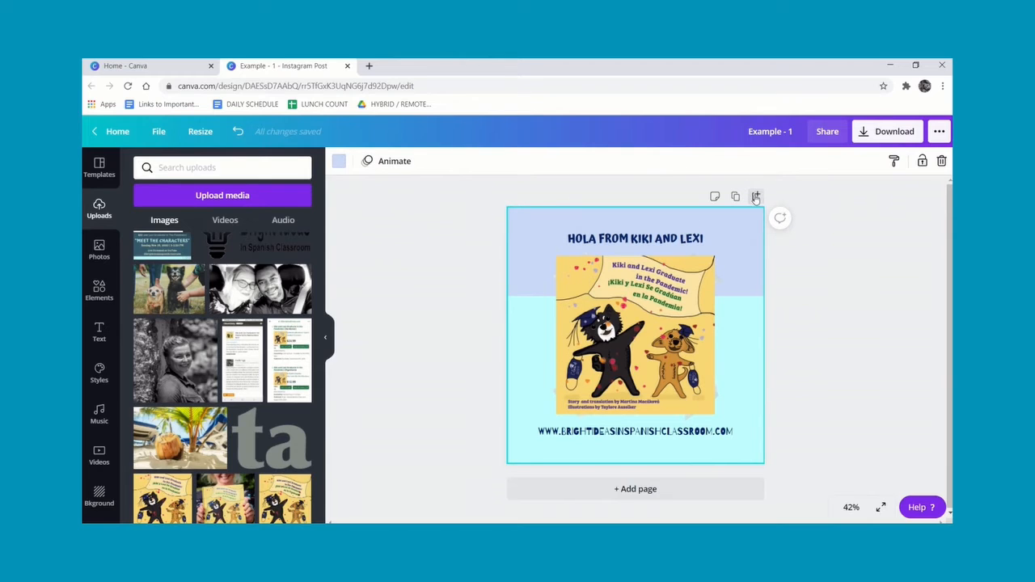
# Add a second page and fill its background with dark navy.
pyautogui.click(653, 489)
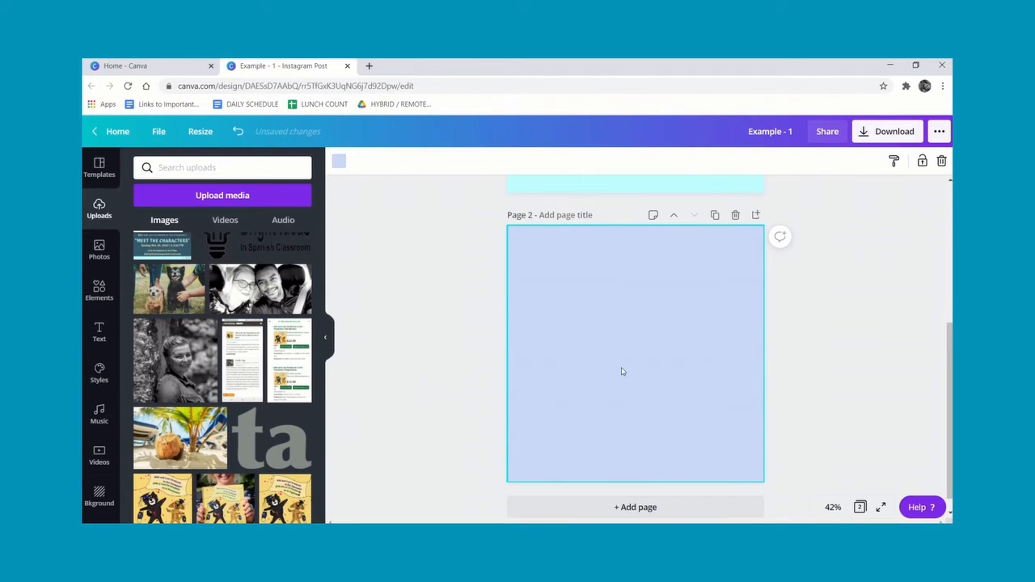
pyautogui.click(339, 162)
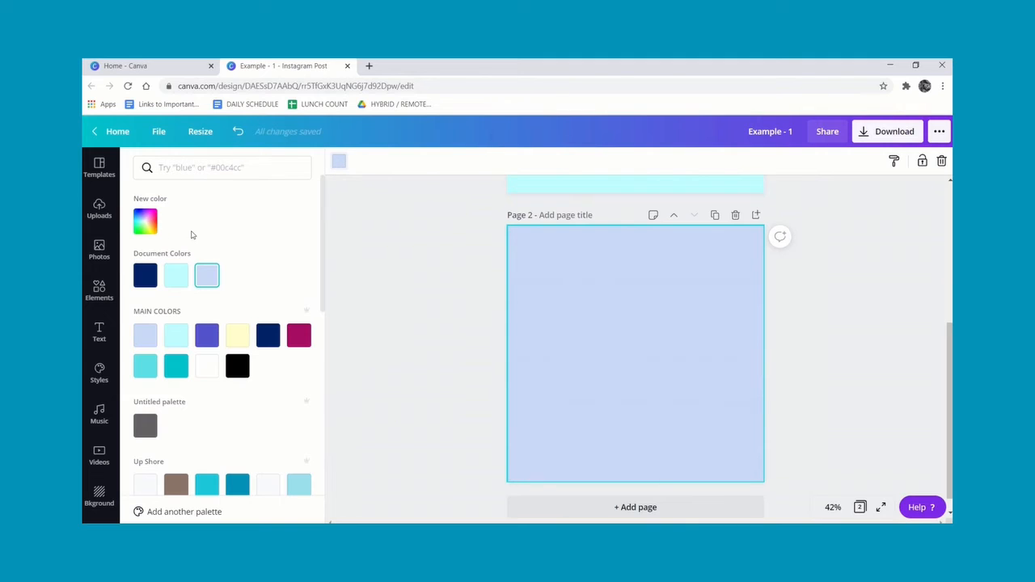
pyautogui.click(146, 277)
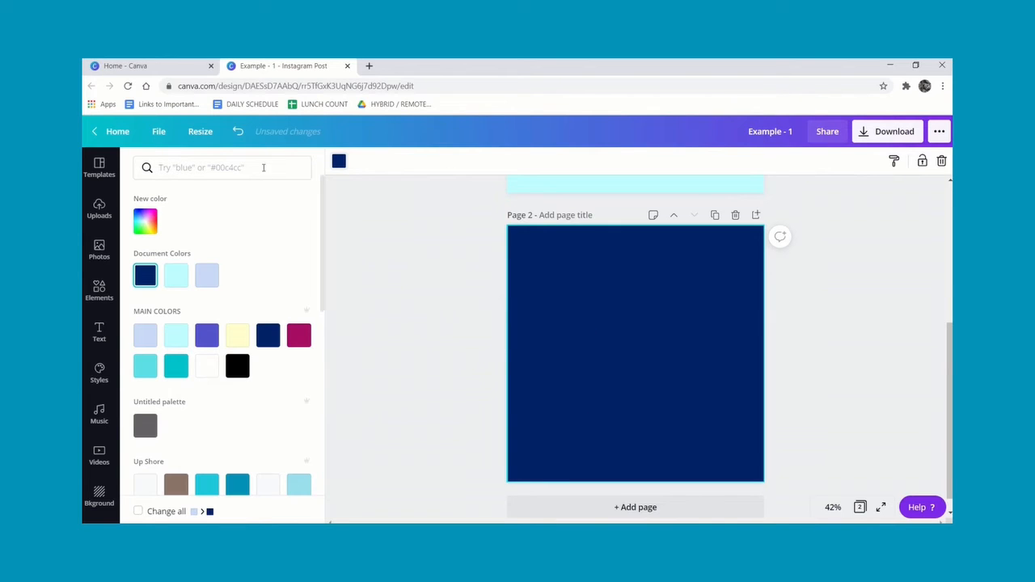
# Add the uploaded book cover to page 2, place it in the upper left and rotate it slightly clockwise.
pyautogui.click(99, 209)
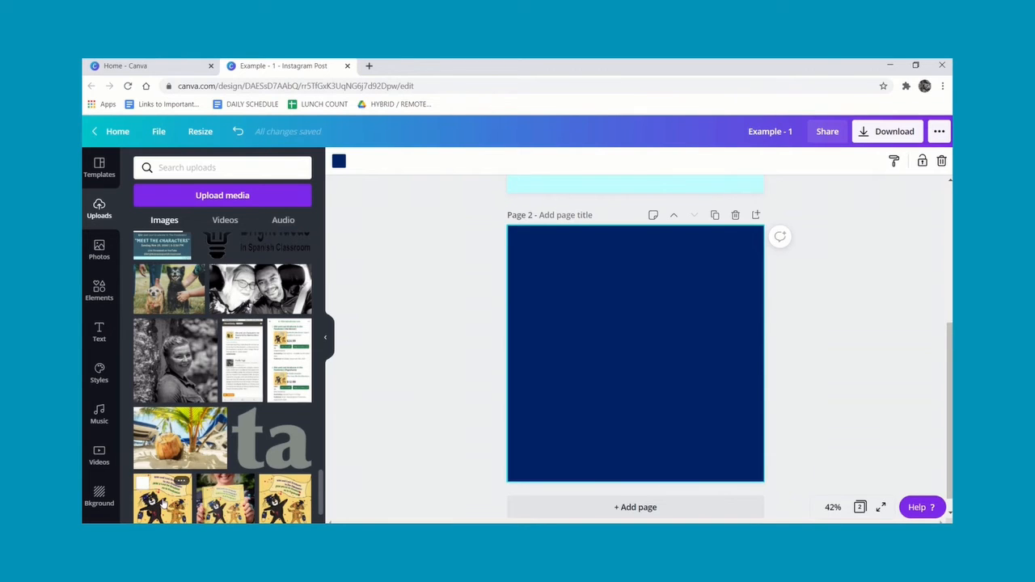
pyautogui.click(164, 503)
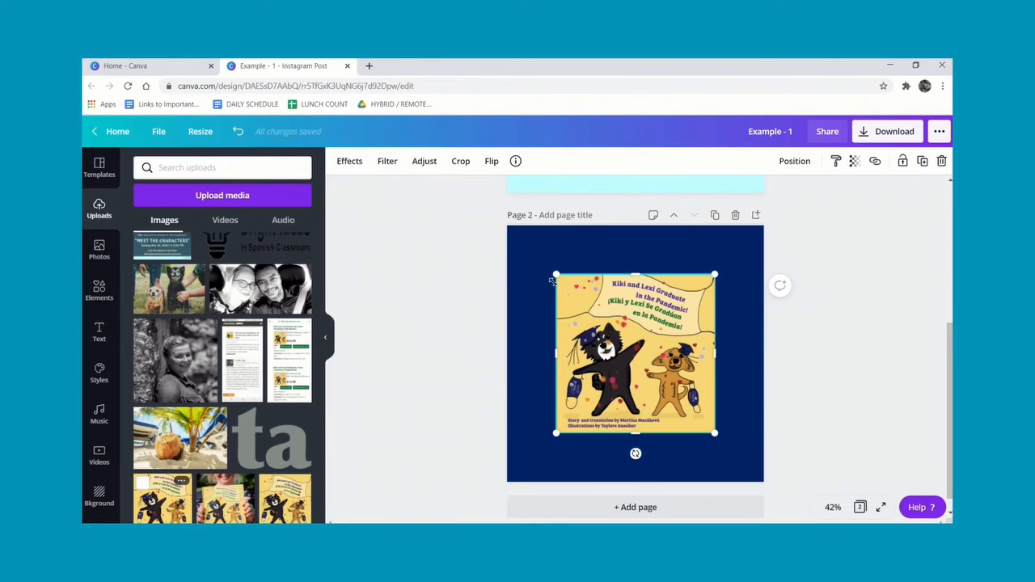
pyautogui.moveTo(561, 277); pyautogui.dragTo(597, 316)
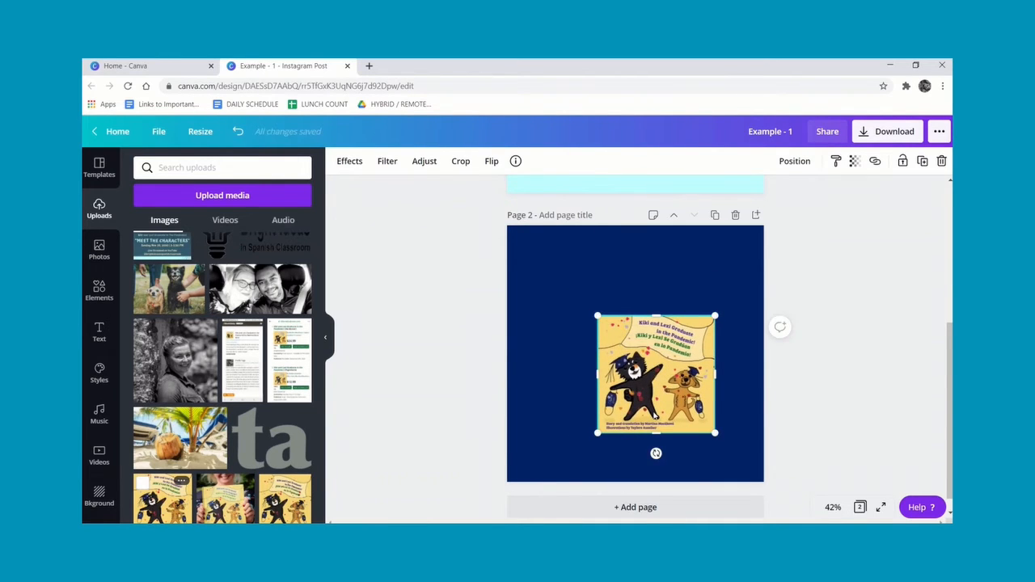
pyautogui.moveTo(665, 390); pyautogui.dragTo(605, 325)
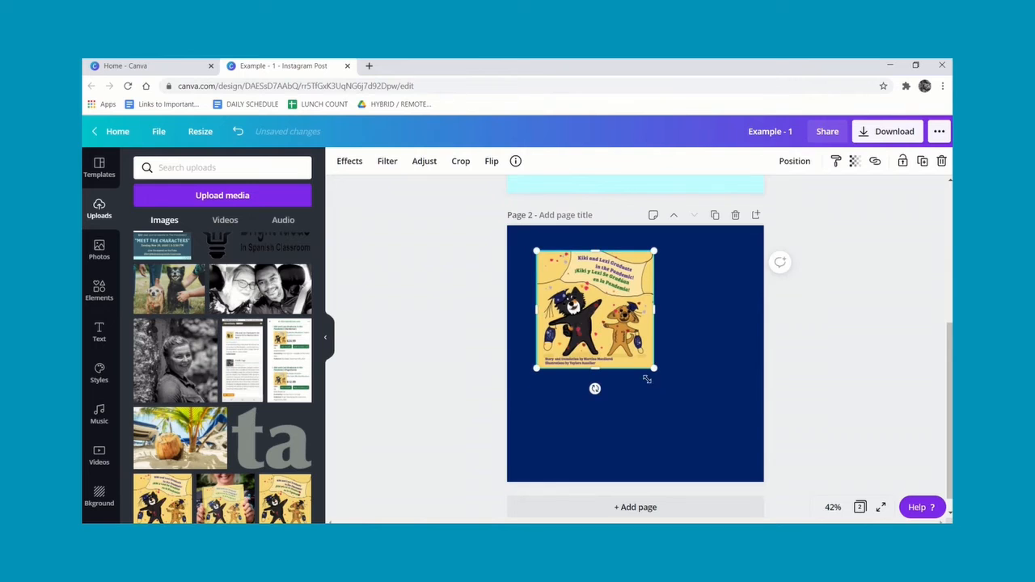
pyautogui.moveTo(595, 388)
pyautogui.mouseDown()
pyautogui.moveTo(617, 383)
pyautogui.moveTo(566, 377)
pyautogui.moveTo(613, 386)
pyautogui.mouseUp()
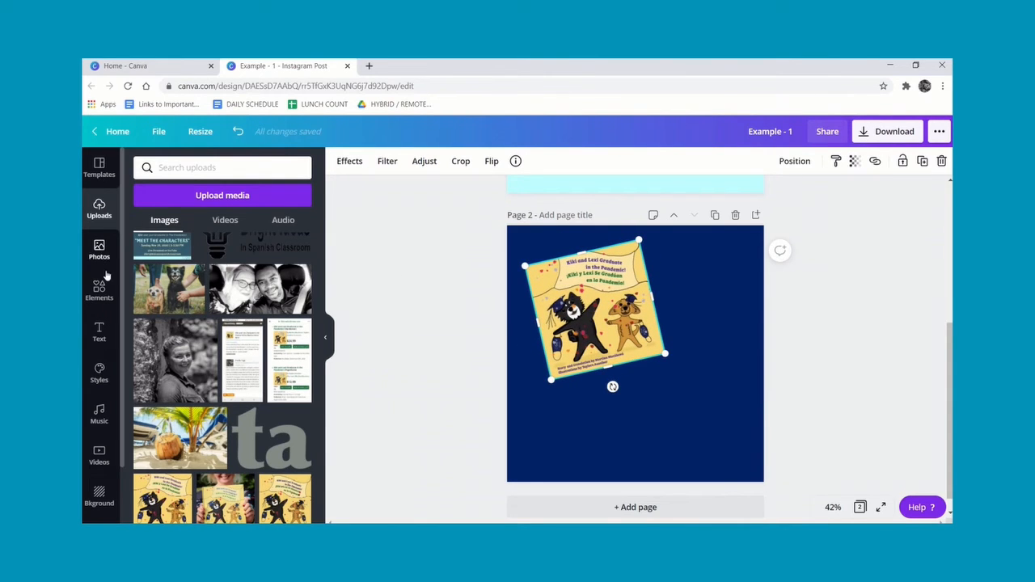
# Add a subheading below the book cover on page 2 and set its font size to 32.
pyautogui.click(99, 333)
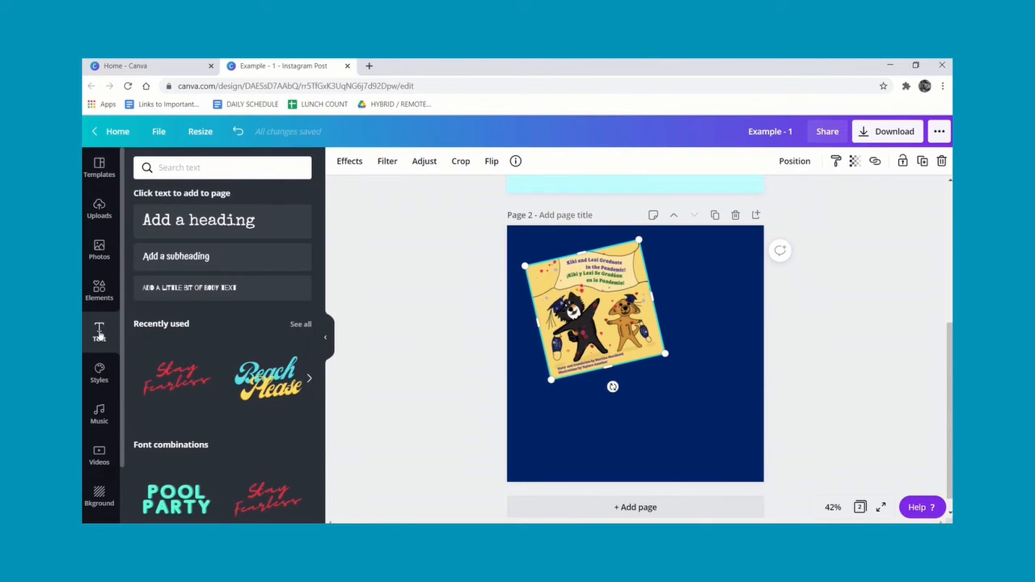
pyautogui.click(207, 256)
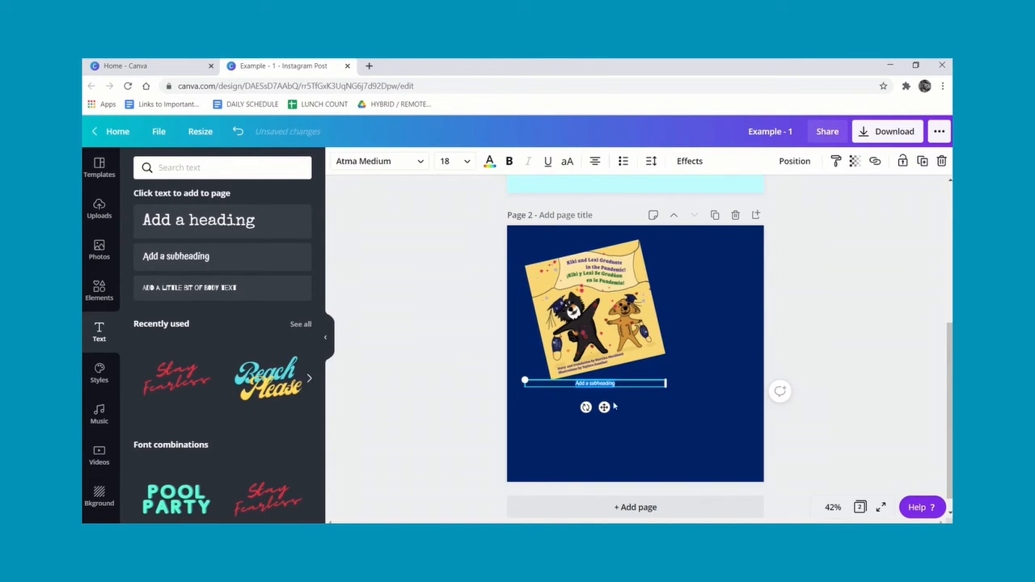
pyautogui.moveTo(604, 408); pyautogui.dragTo(643, 415)
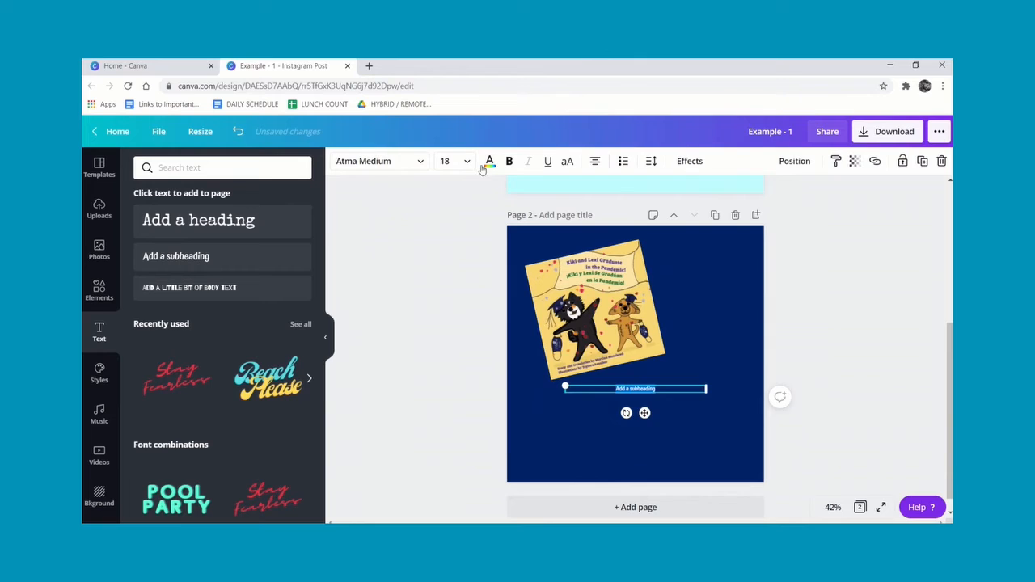
pyautogui.click(467, 161)
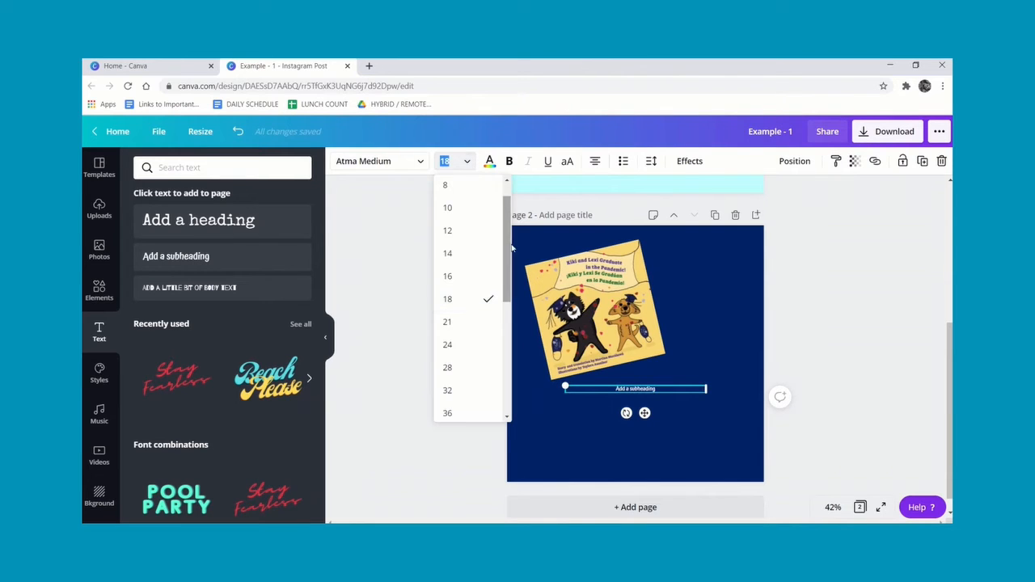
pyautogui.scroll(-2, 507, 261)
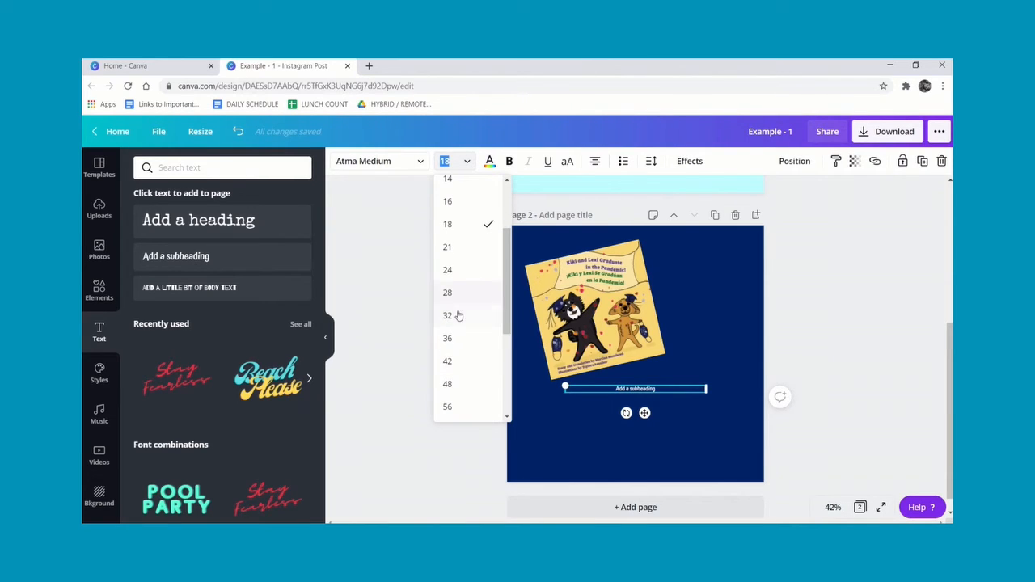
pyautogui.click(457, 316)
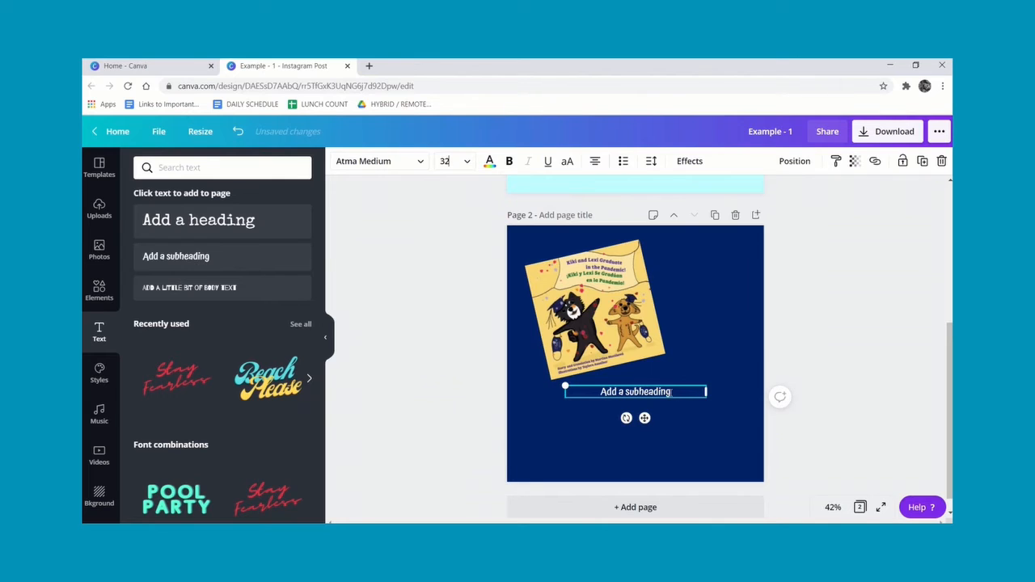
# Select the subheading text and change its color to light cyan.
pyautogui.moveTo(671, 391); pyautogui.dragTo(600, 391)
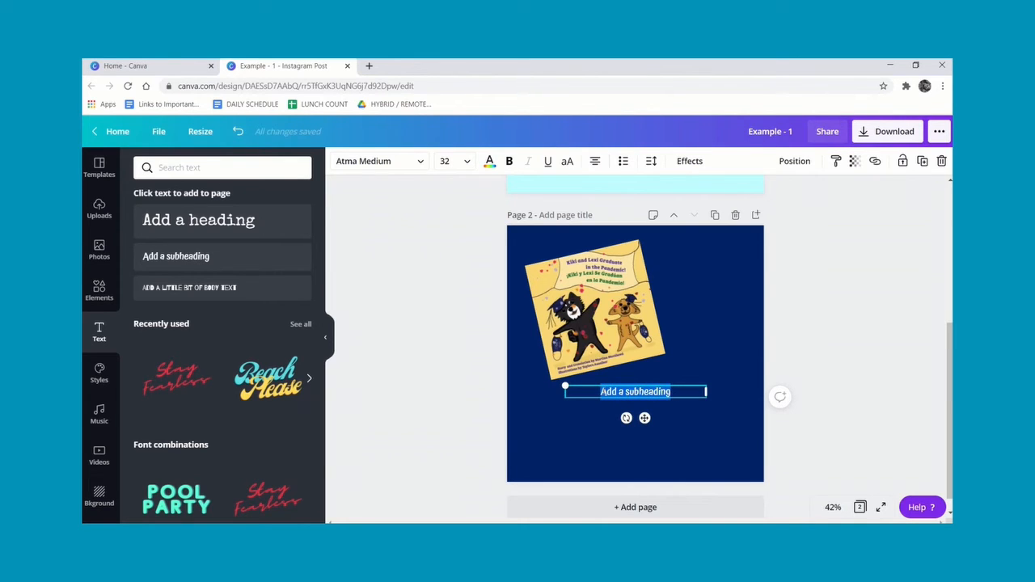
pyautogui.click(489, 162)
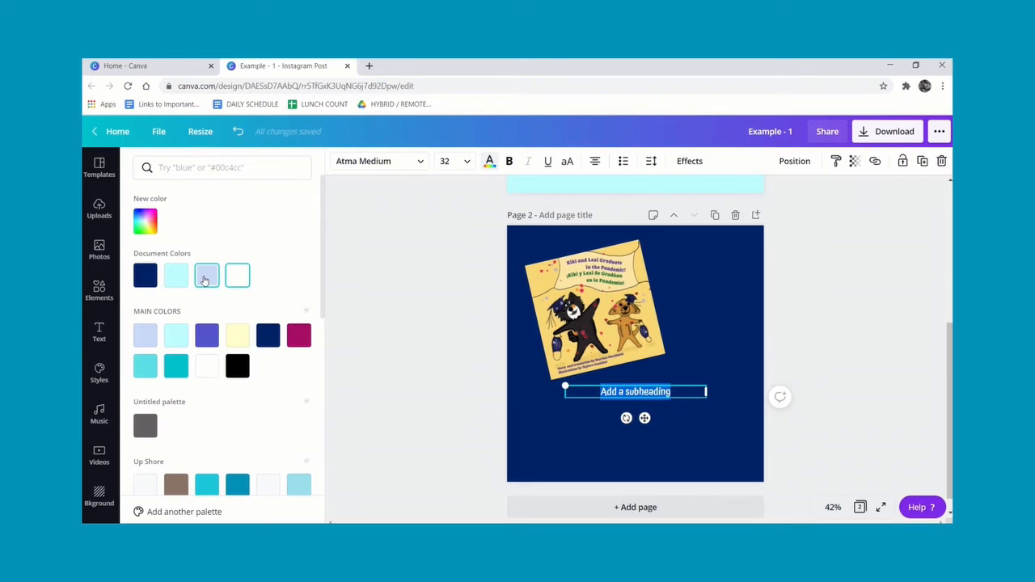
pyautogui.click(177, 277)
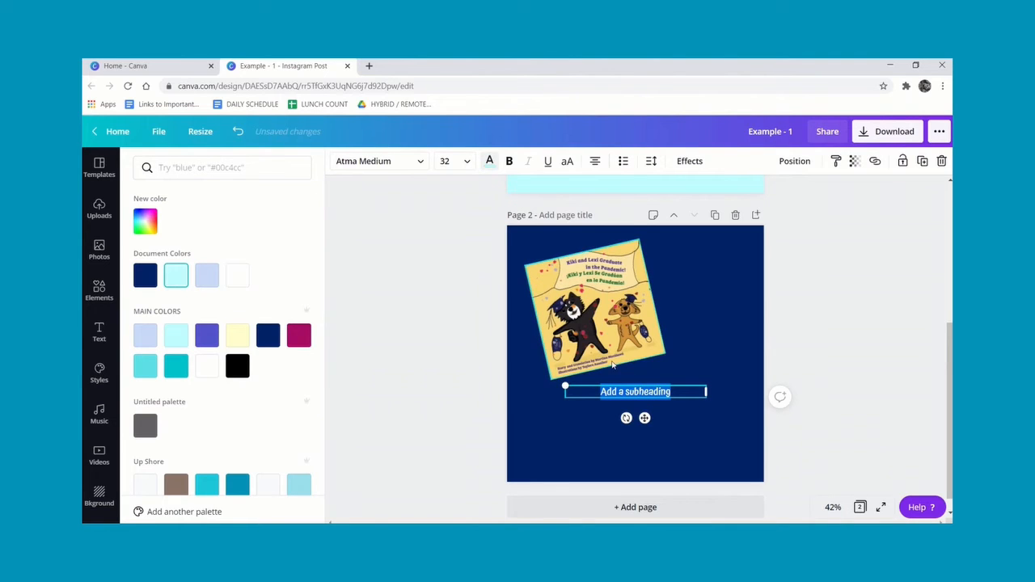
pyautogui.click(673, 391)
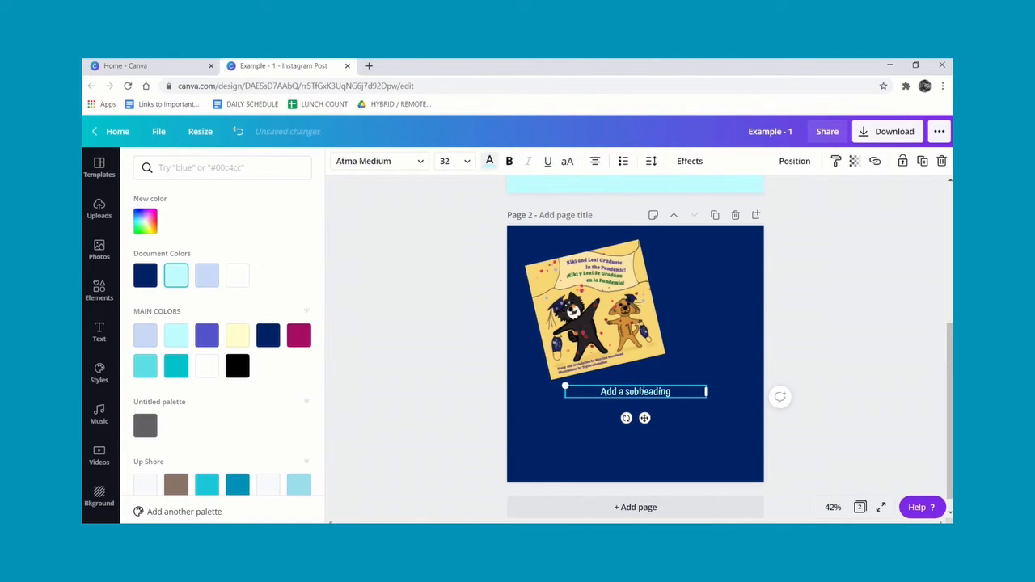
# Replace the subheading text with "HOLA FROM KIKI AND LEXI".
pyautogui.doubleClick(671, 391)
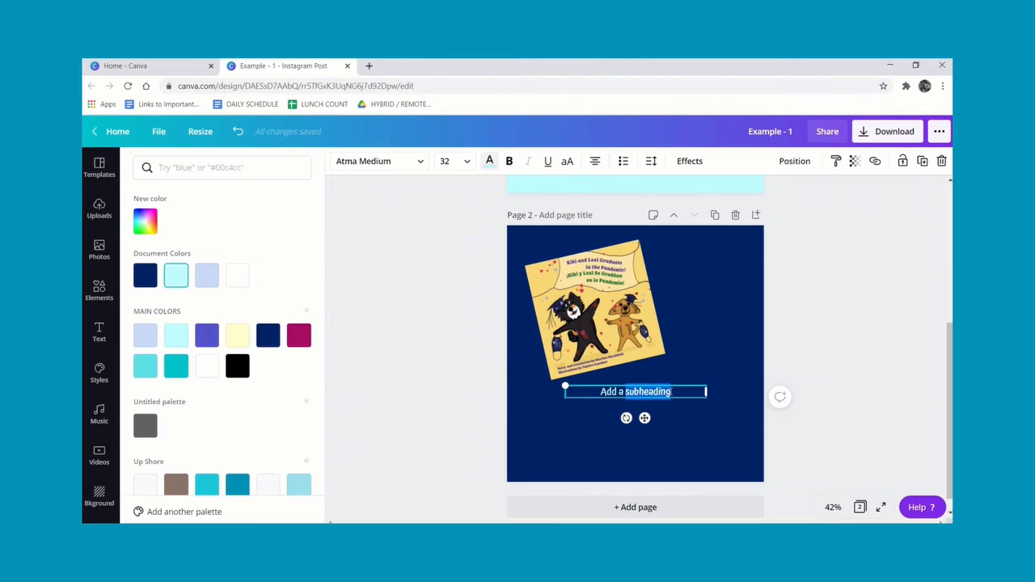
pyautogui.moveTo(626, 392); pyautogui.dragTo(600, 391)
pyautogui.write('HOLA FR')
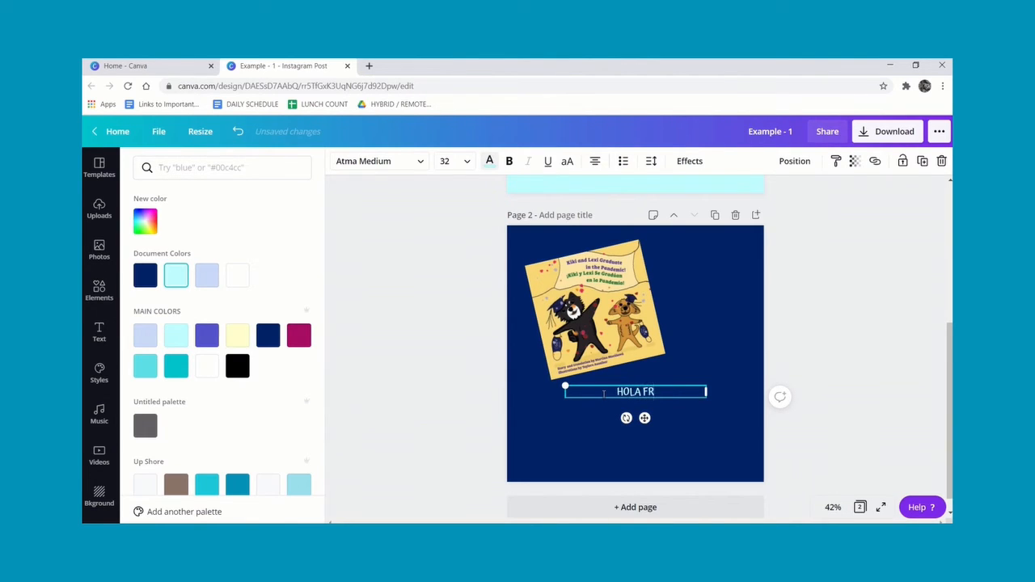
pyautogui.write('OM KIKI AND LEXI')
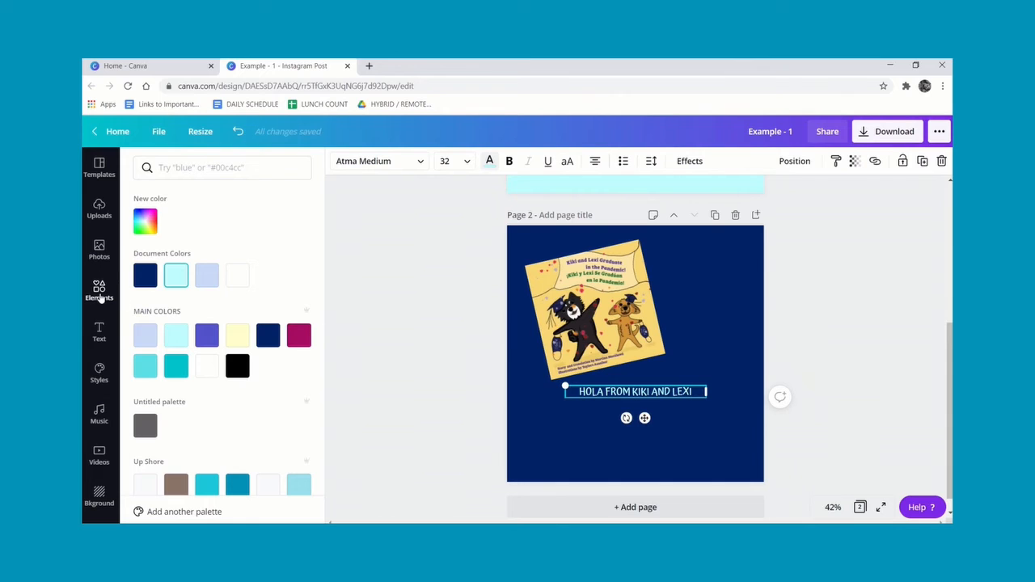
# Search the elements for "paws" and add the large paw print graphic to page 2.
pyautogui.click(100, 295)
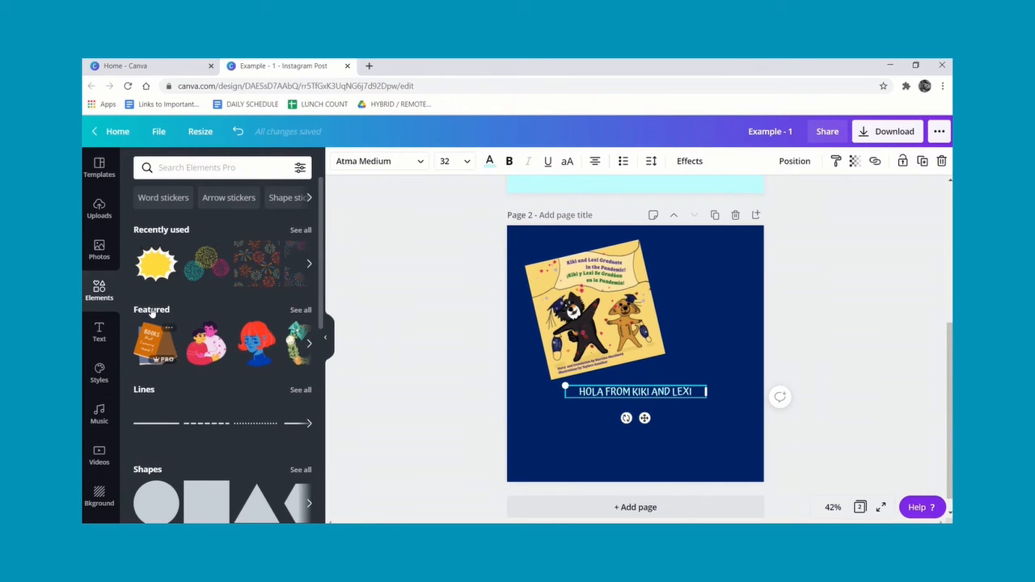
pyautogui.moveTo(322, 237); pyautogui.dragTo(324, 280)
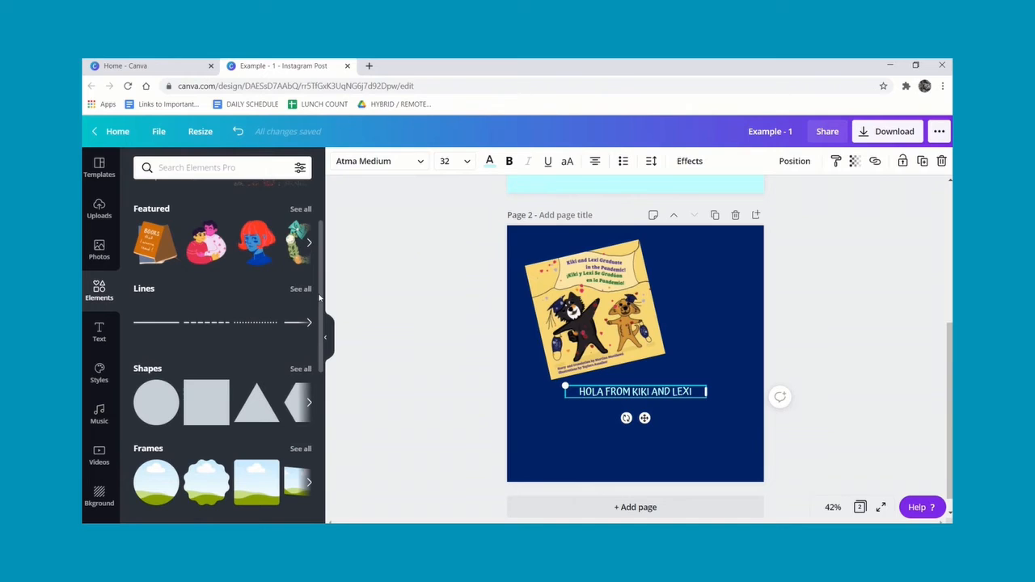
pyautogui.moveTo(319, 297); pyautogui.dragTo(346, 457)
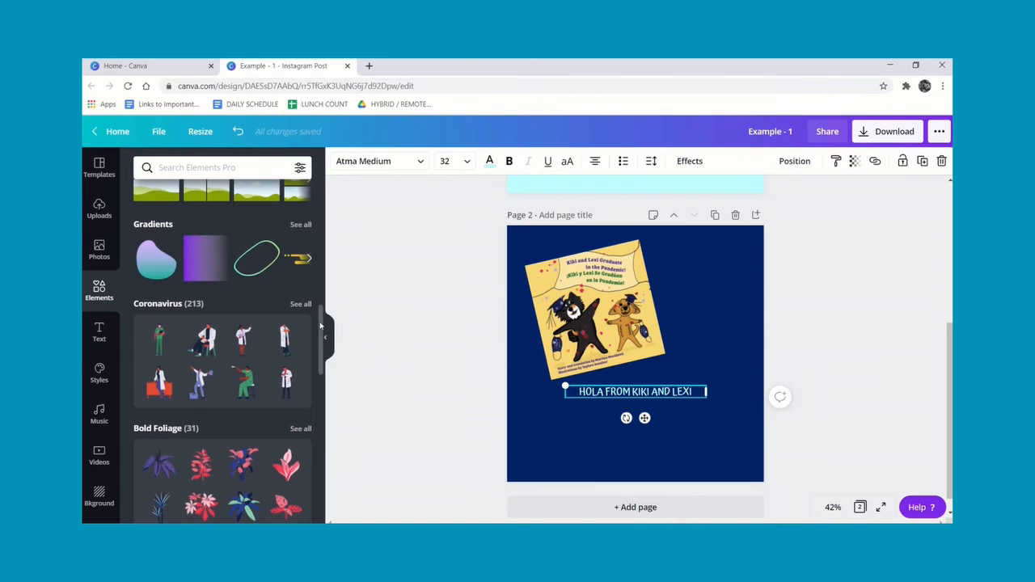
pyautogui.moveTo(320, 326)
pyautogui.mouseDown()
pyautogui.moveTo(331, 492)
pyautogui.moveTo(323, 255)
pyautogui.mouseUp()
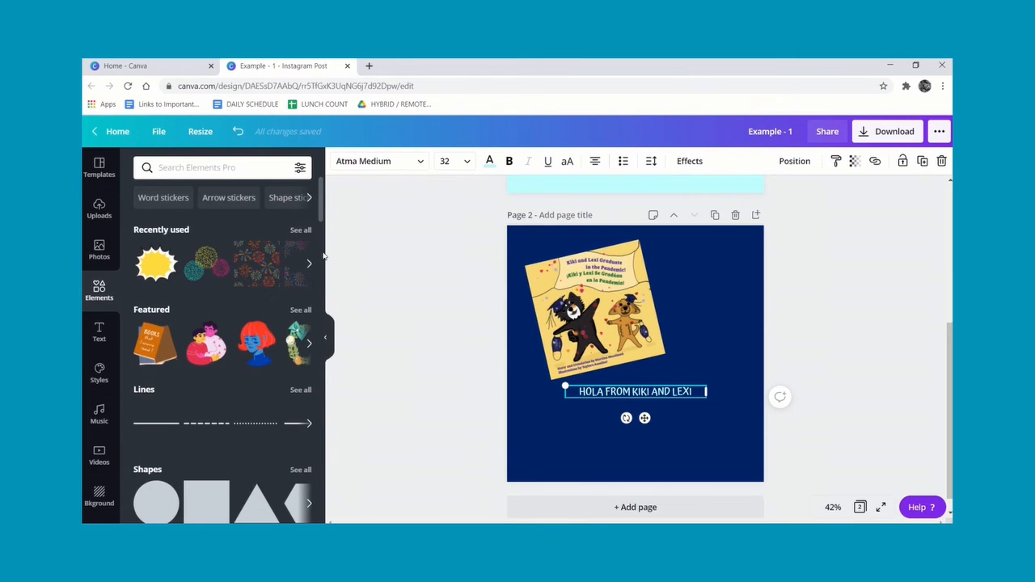
pyautogui.click(184, 166)
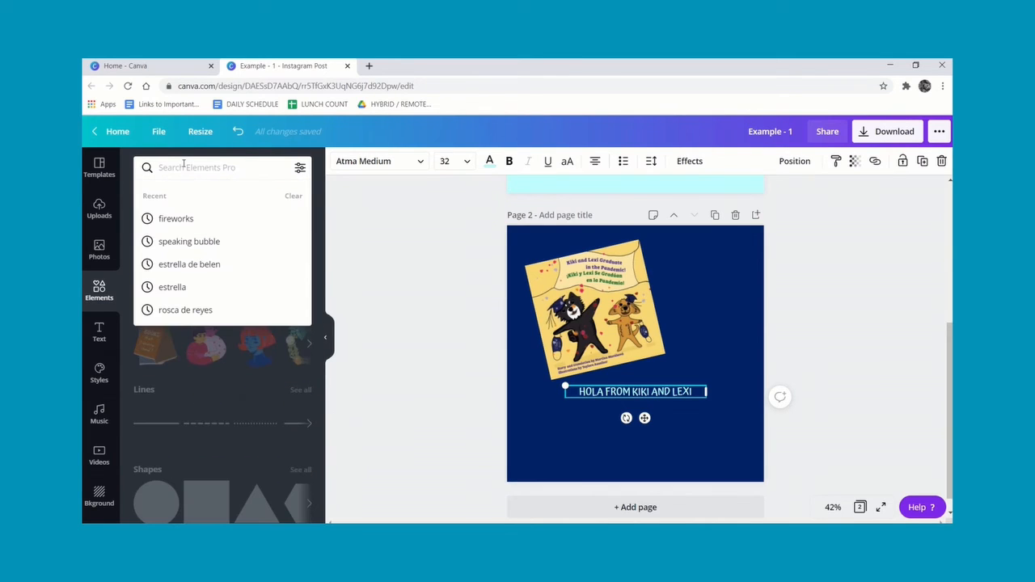
pyautogui.write('paws')
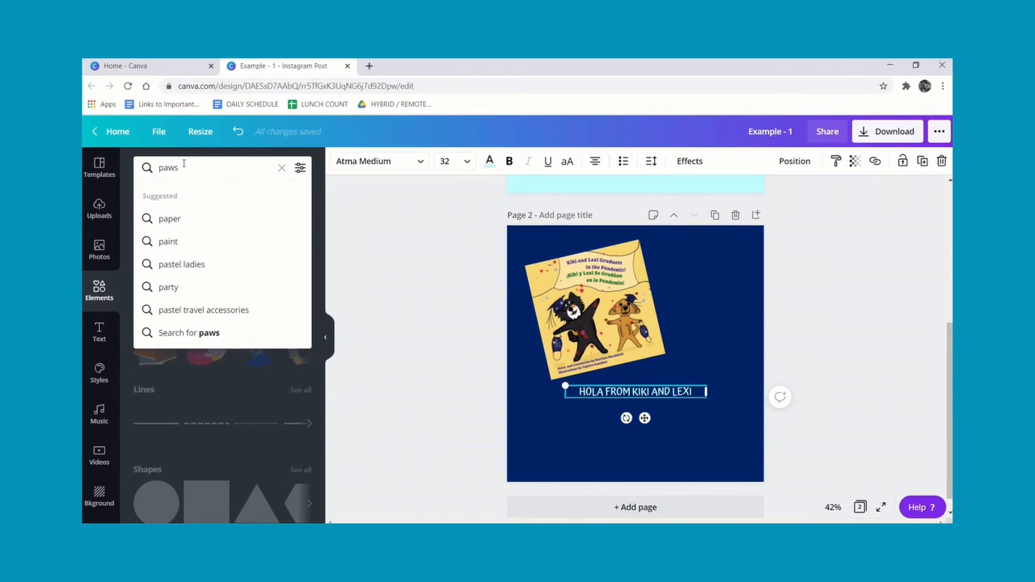
pyautogui.press('Return')
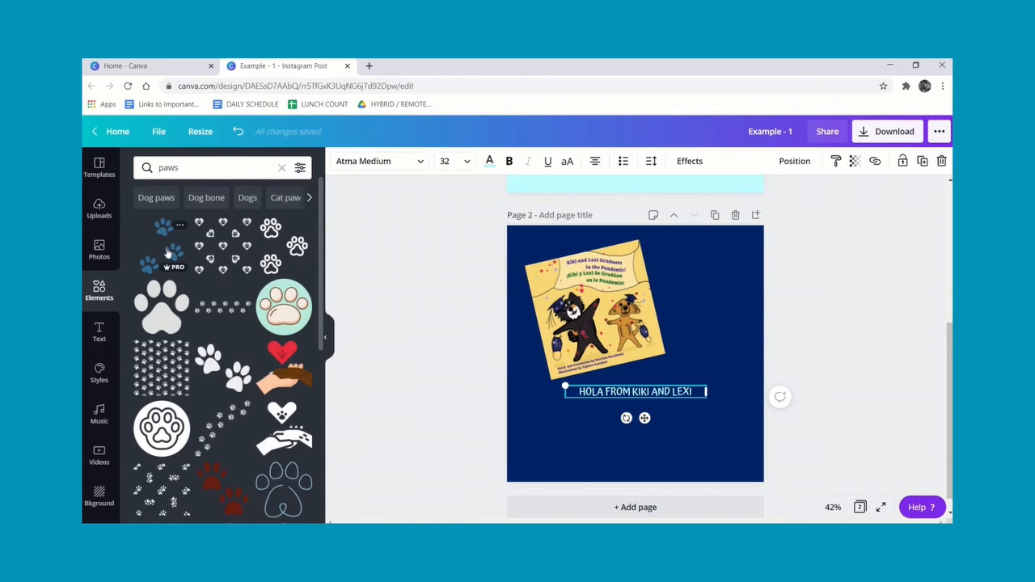
pyautogui.click(165, 308)
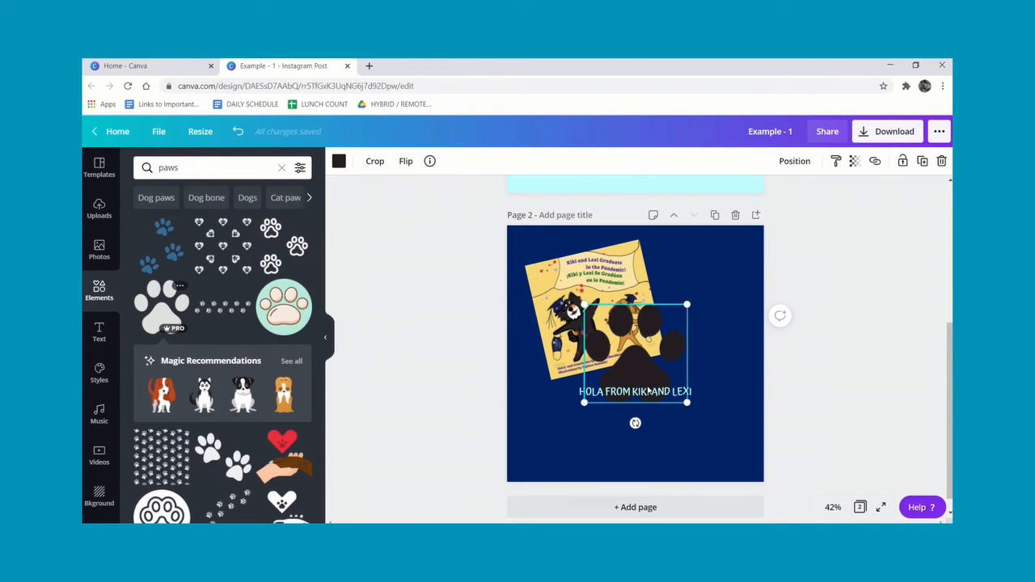
# Shrink the paw print, place it tilted in the upper right of page 2, and color it pale yellow.
pyautogui.moveTo(638, 345); pyautogui.dragTo(686, 294)
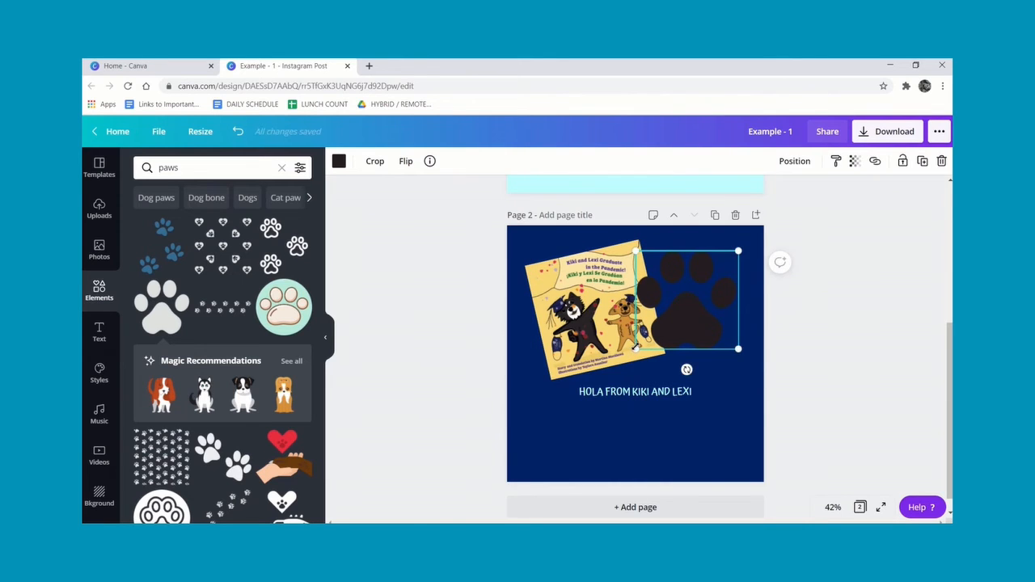
pyautogui.moveTo(636, 347); pyautogui.dragTo(700, 286)
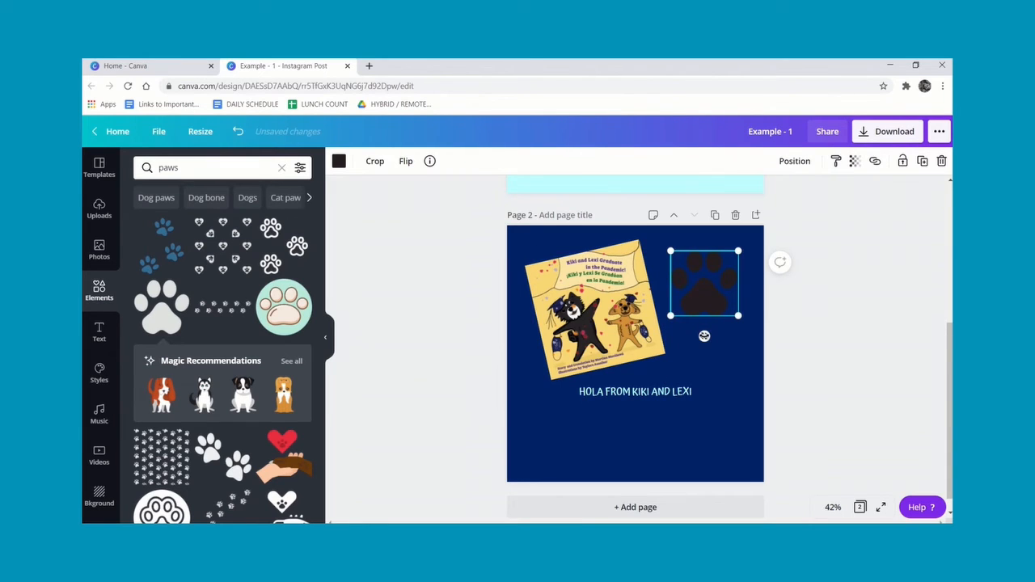
pyautogui.moveTo(704, 335); pyautogui.dragTo(711, 363)
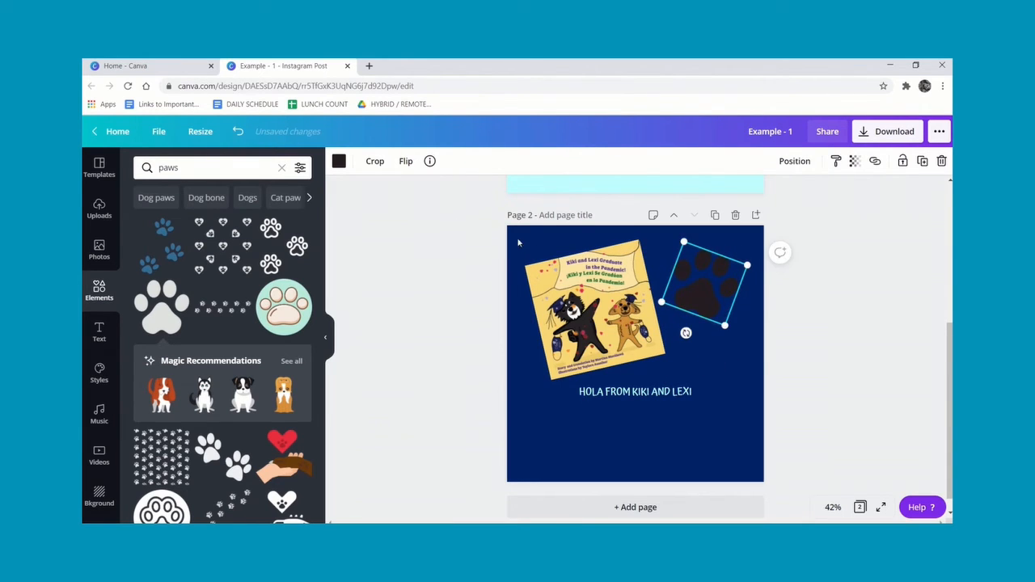
pyautogui.click(339, 162)
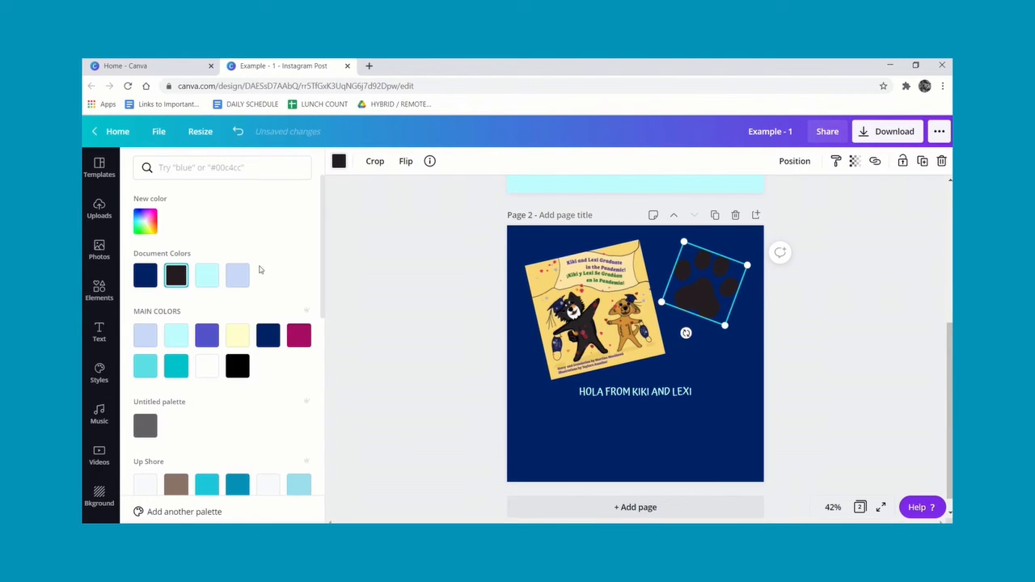
pyautogui.click(239, 336)
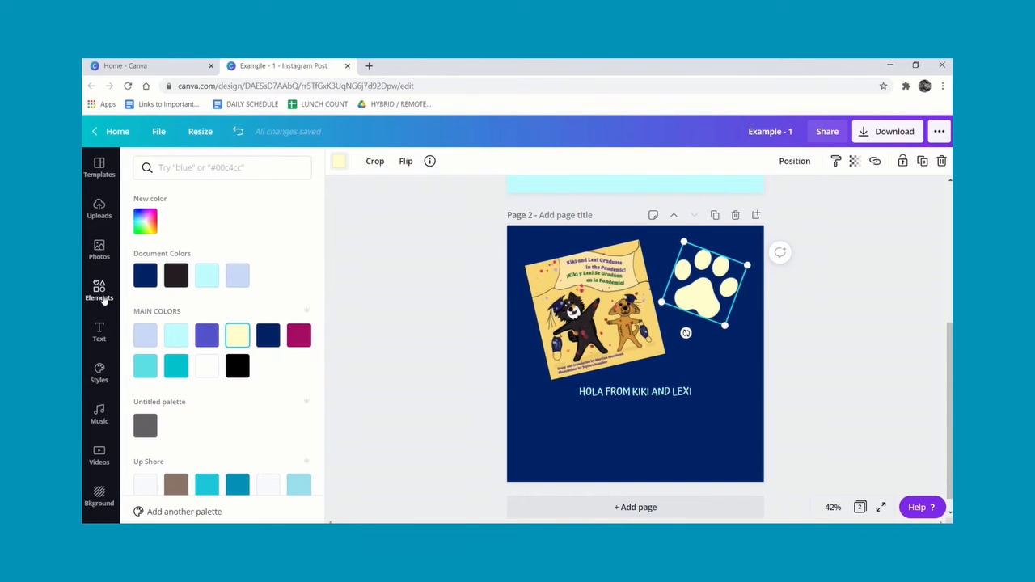
# Add a textured line from the Lines collection beneath the heading text and color it pale yellow.
pyautogui.click(100, 294)
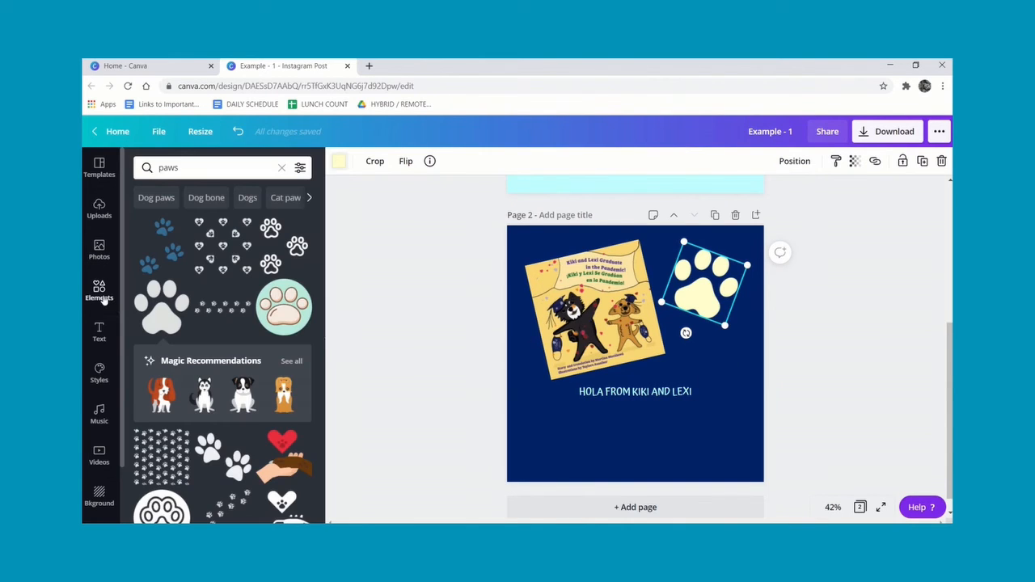
pyautogui.click(282, 168)
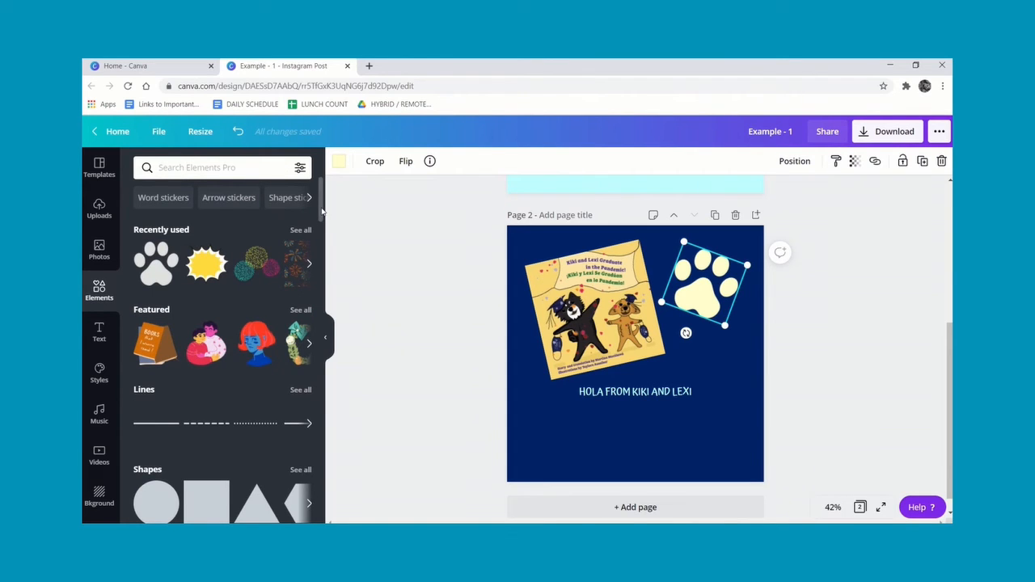
pyautogui.moveTo(321, 211); pyautogui.dragTo(323, 233)
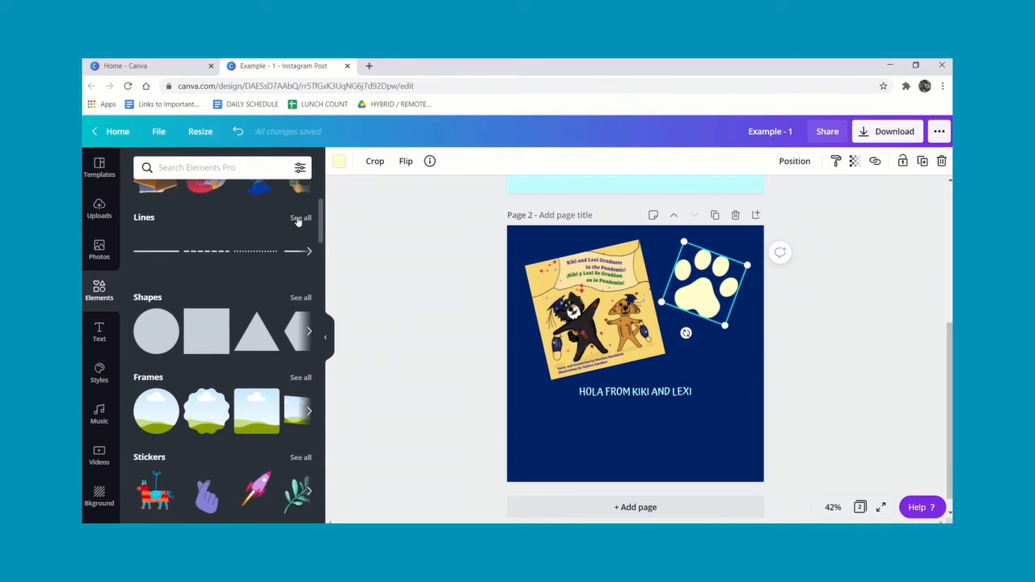
pyautogui.click(300, 219)
pyautogui.moveTo(322, 225); pyautogui.dragTo(328, 338)
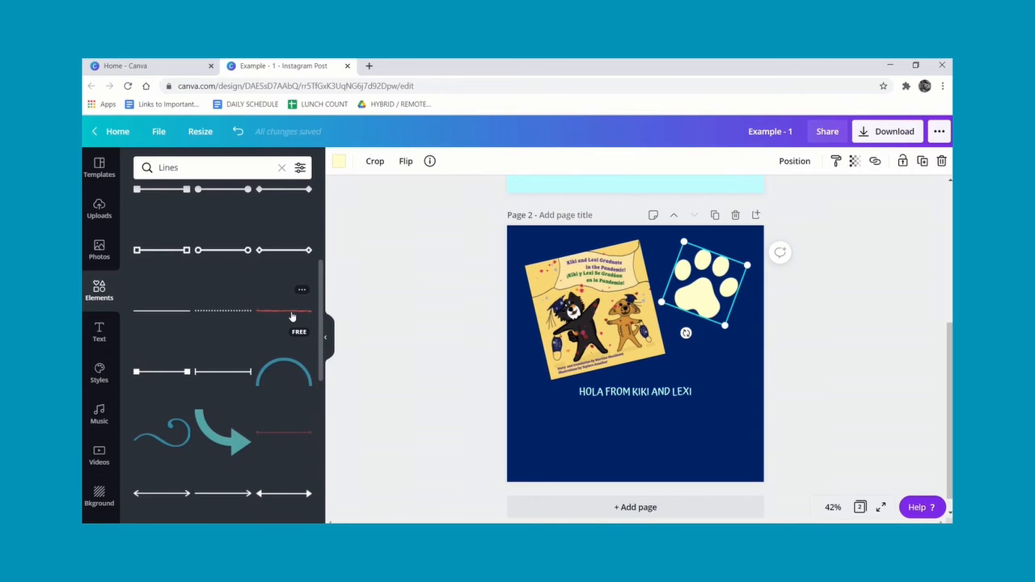
pyautogui.click(292, 318)
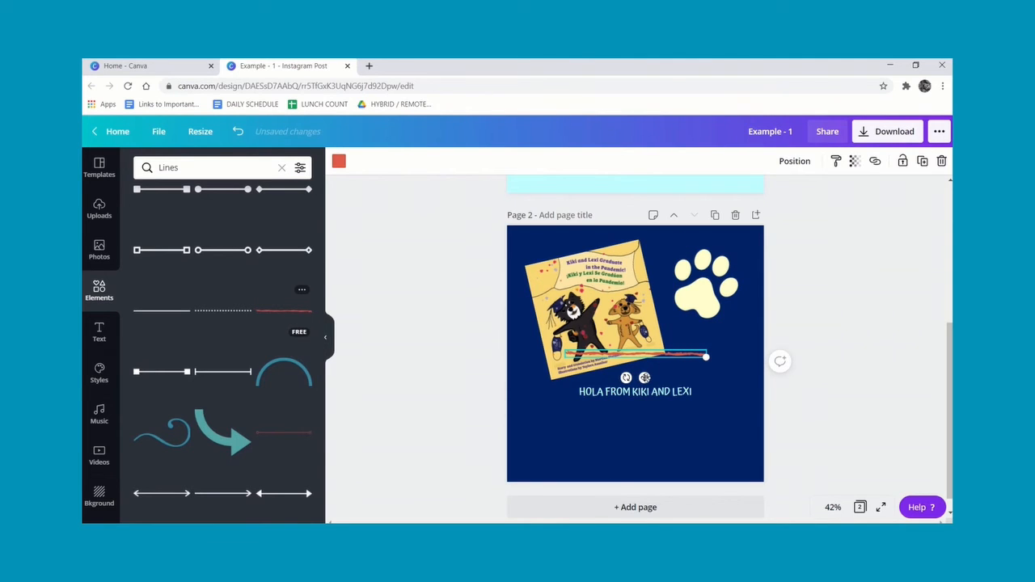
pyautogui.moveTo(644, 378); pyautogui.dragTo(644, 426)
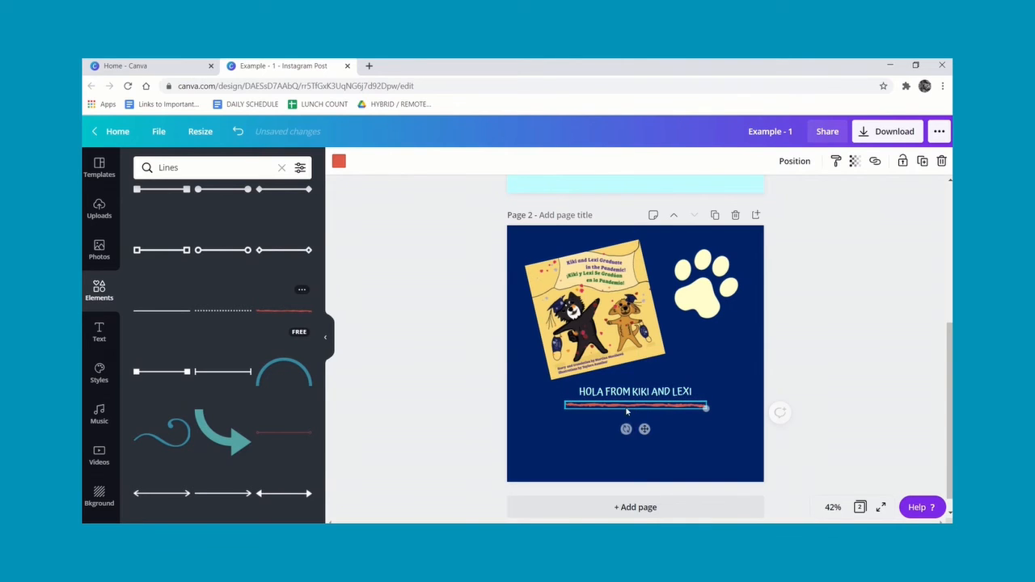
pyautogui.click(338, 162)
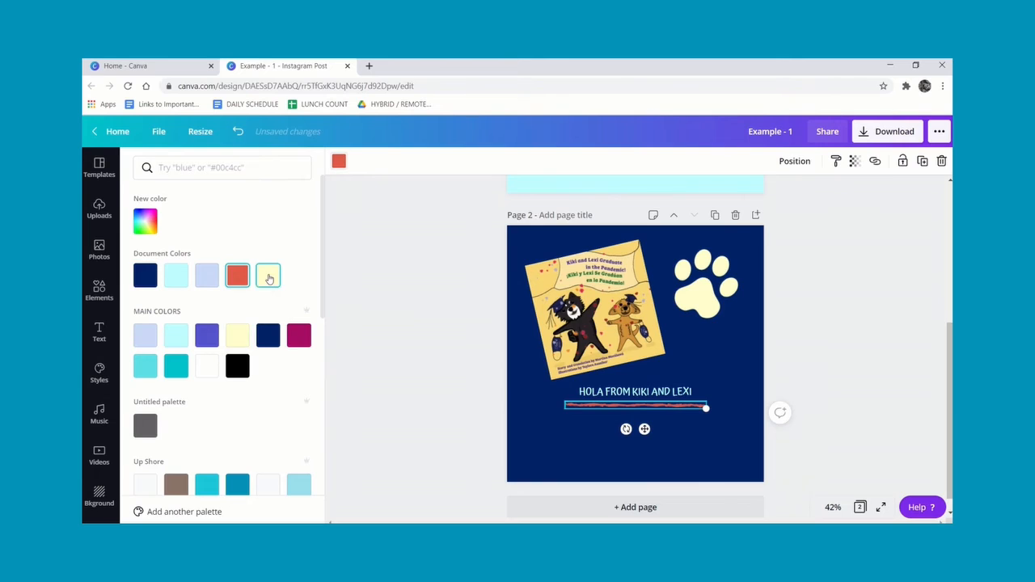
pyautogui.click(269, 278)
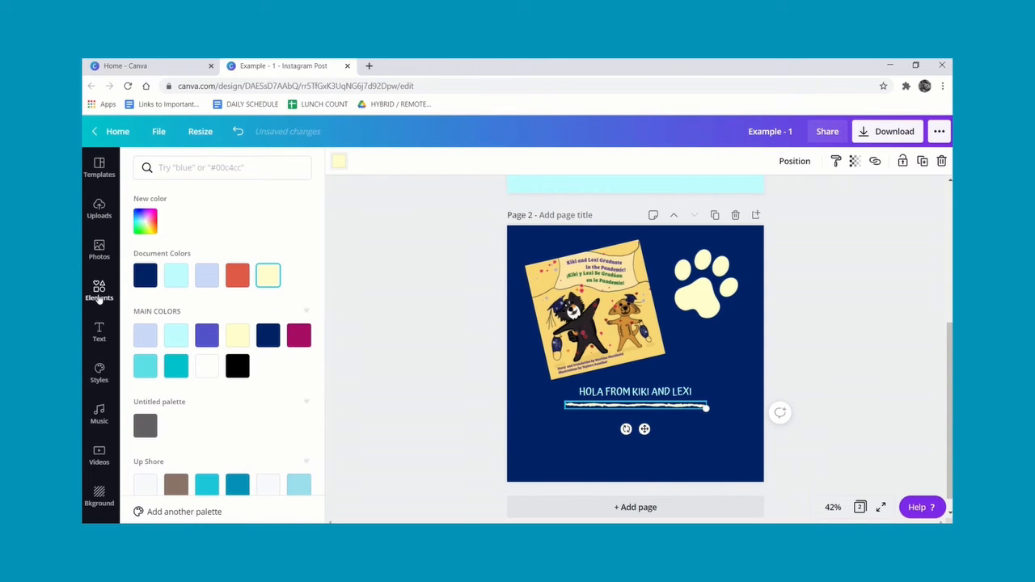
# Open the Shapes collection in Elements and add the banner shape with a pointed end to page 2.
pyautogui.click(100, 299)
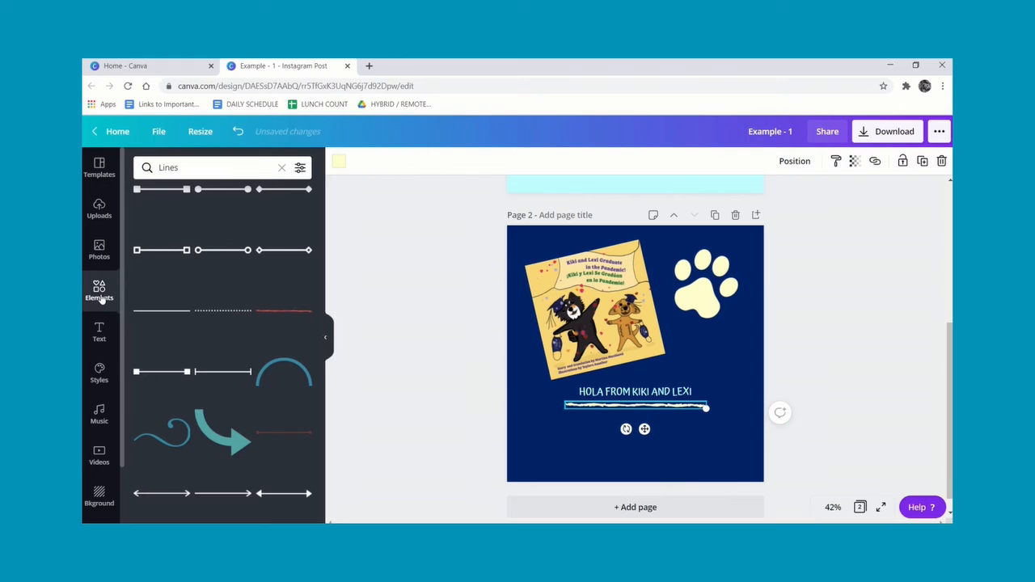
pyautogui.click(282, 169)
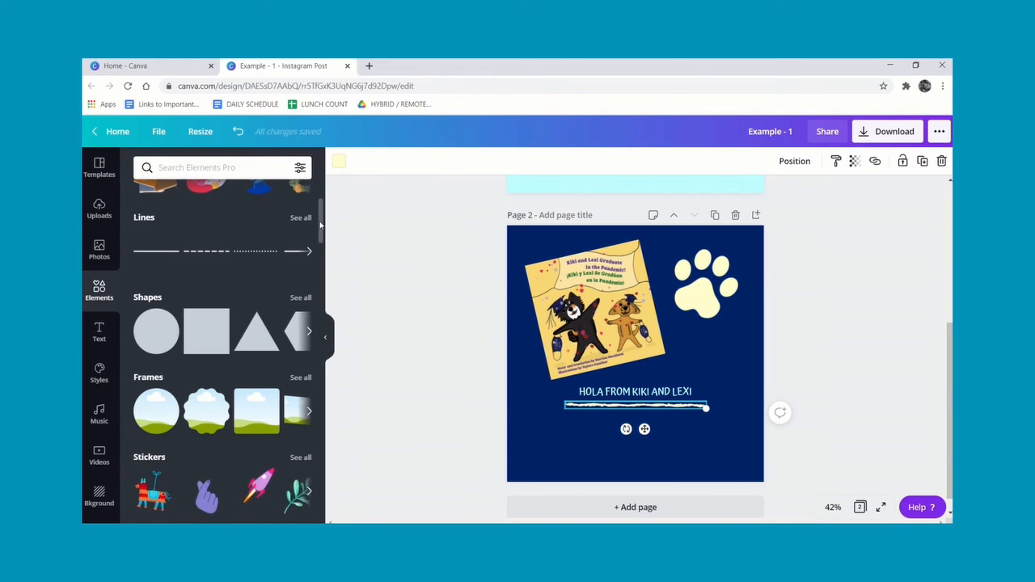
pyautogui.moveTo(320, 226); pyautogui.dragTo(321, 253)
pyautogui.scroll(3, 135, 280)
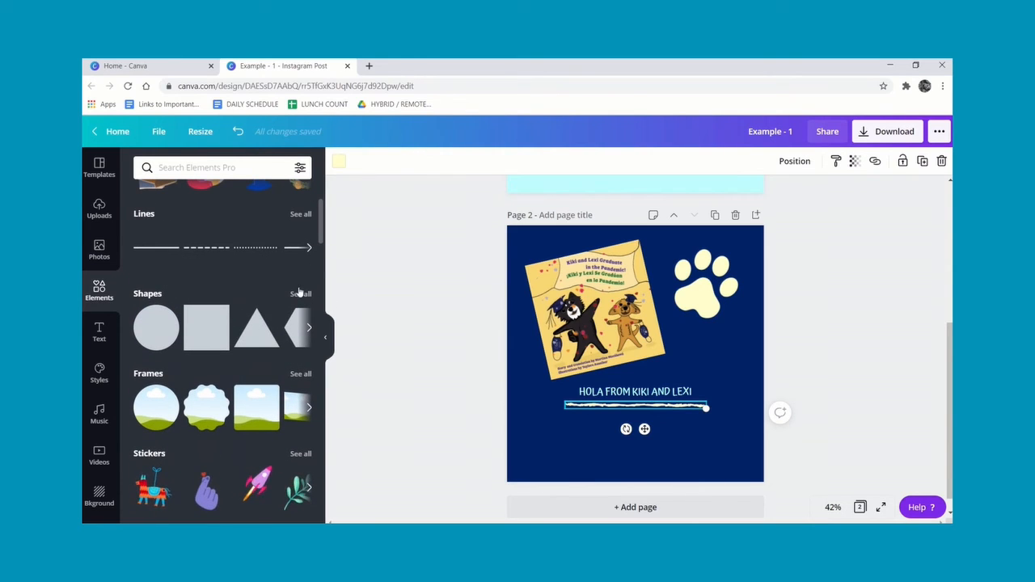
pyautogui.click(301, 294)
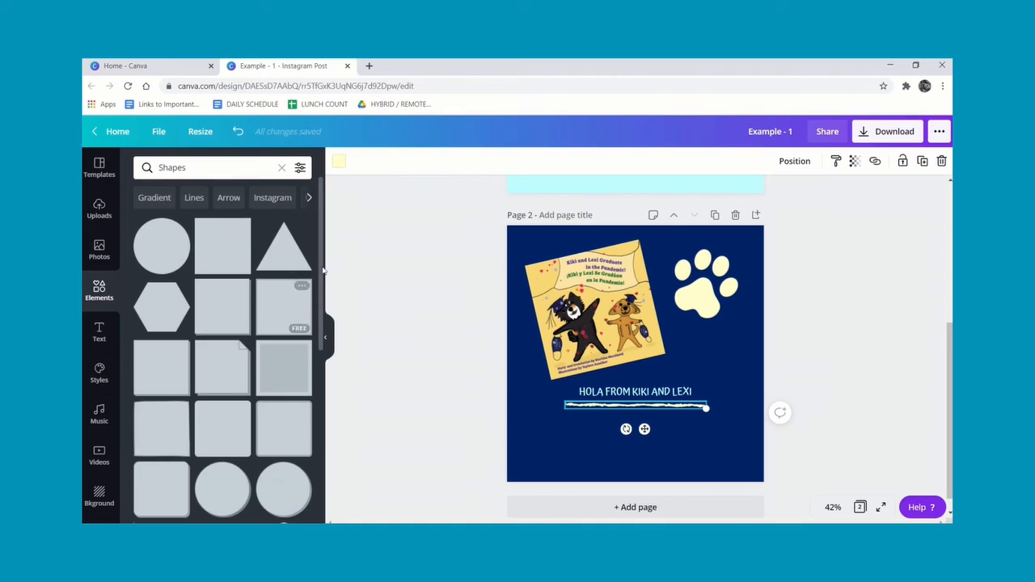
pyautogui.moveTo(321, 268); pyautogui.dragTo(329, 372)
pyautogui.scroll(-3, 323, 405)
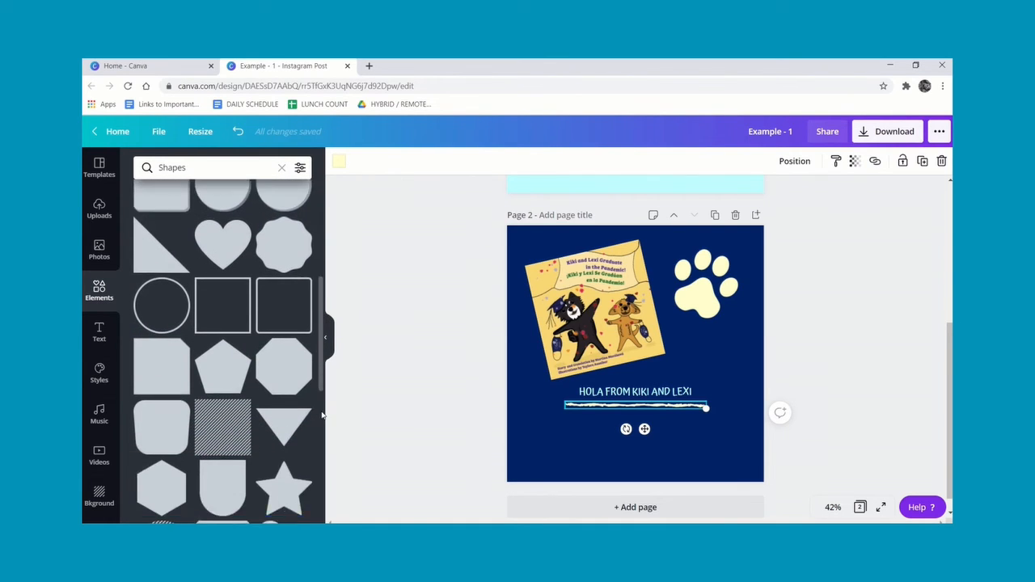
pyautogui.scroll(-4, 317, 435)
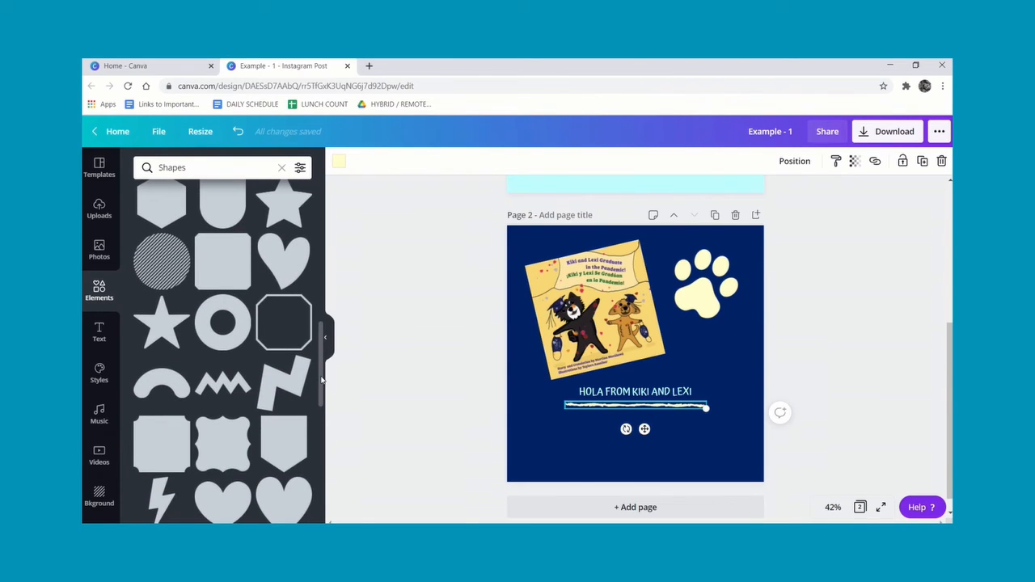
pyautogui.scroll(-2, 322, 380)
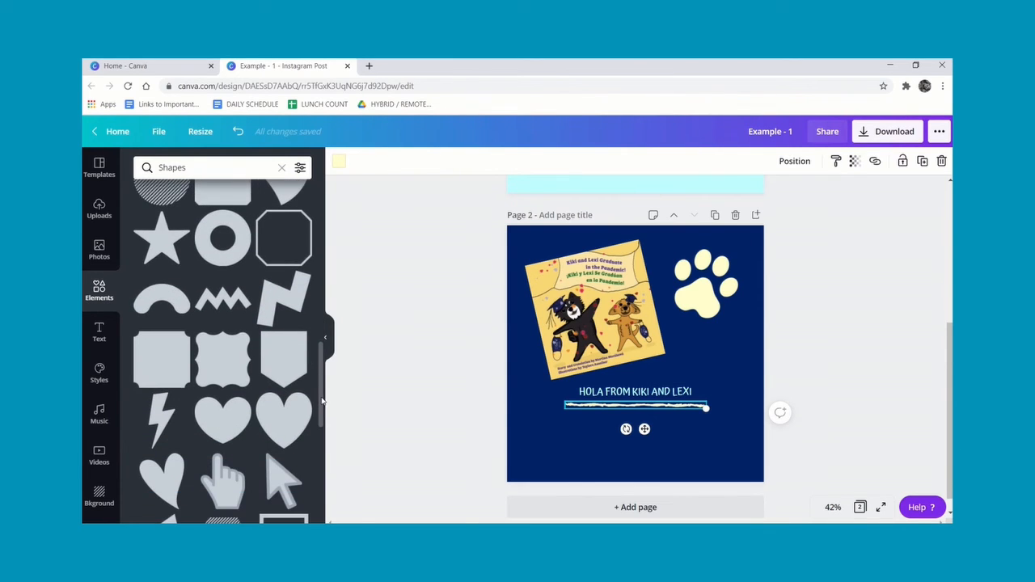
pyautogui.click(296, 353)
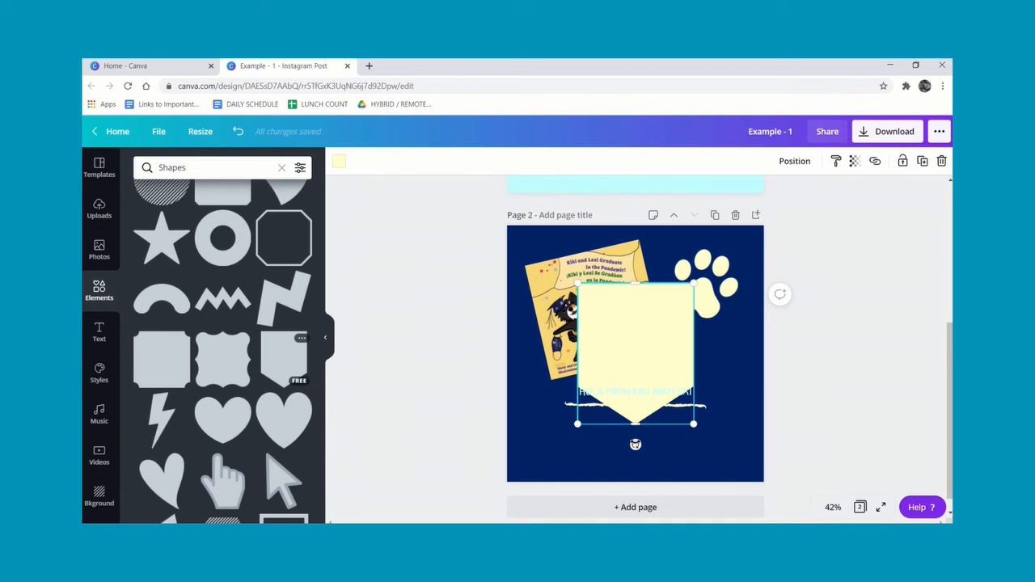
# Rotate the banner to point left, widen it, and place it across the bottom of page 2.
pyautogui.moveTo(635, 445); pyautogui.dragTo(496, 352)
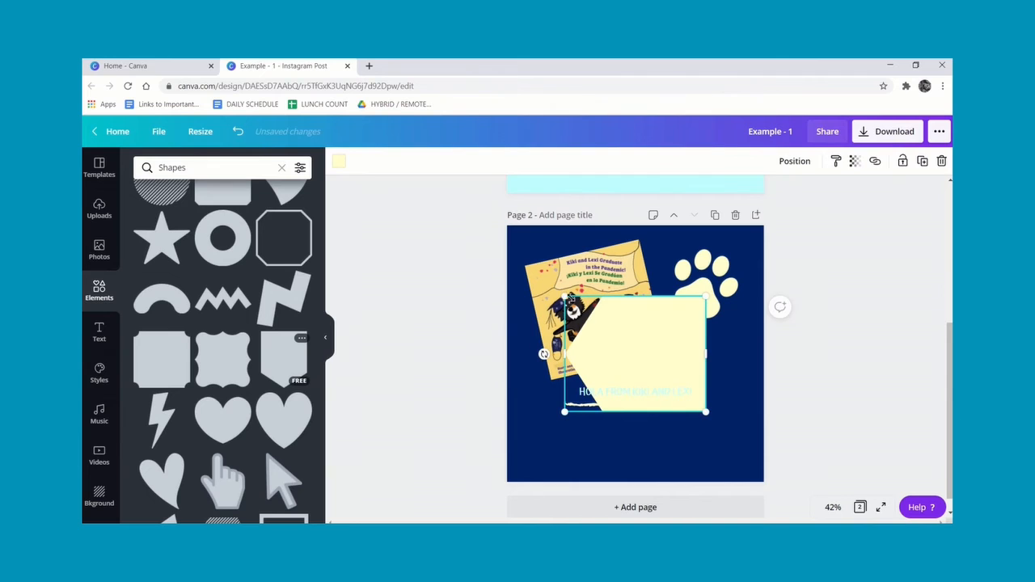
pyautogui.moveTo(565, 353); pyautogui.dragTo(532, 353)
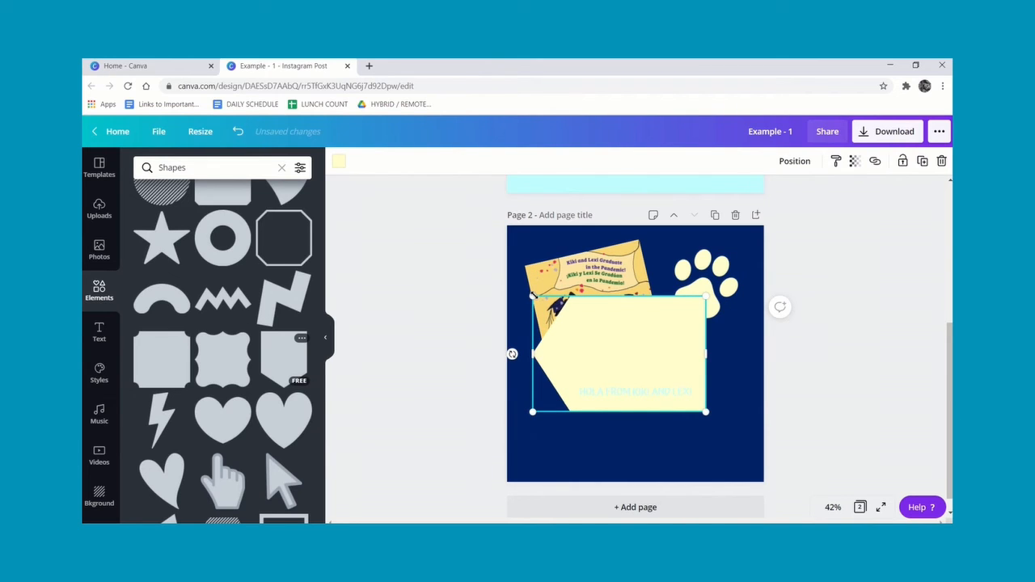
pyautogui.moveTo(532, 297); pyautogui.dragTo(729, 424)
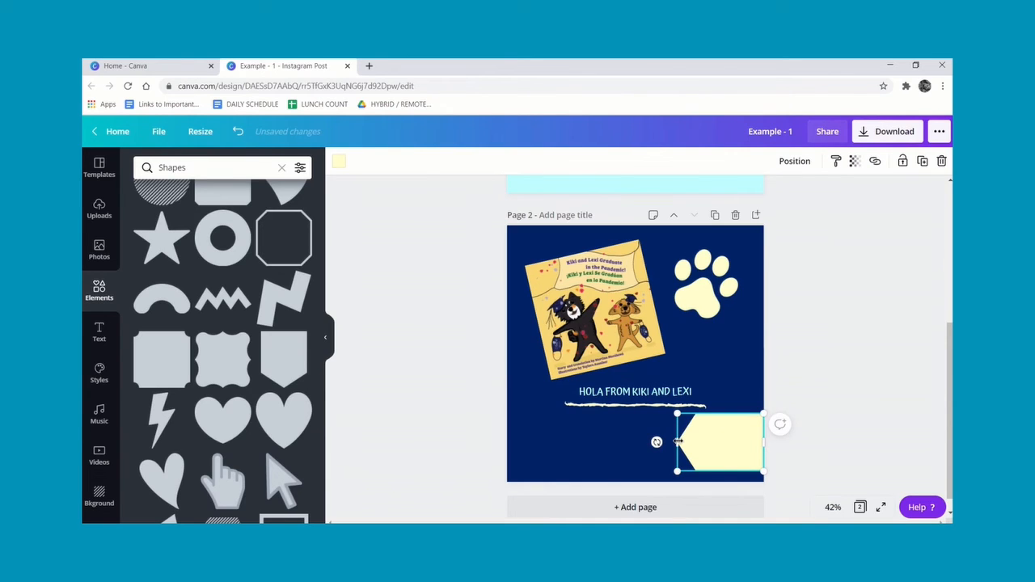
pyautogui.moveTo(657, 442); pyautogui.dragTo(531, 448)
pyautogui.moveTo(762, 448); pyautogui.dragTo(704, 453)
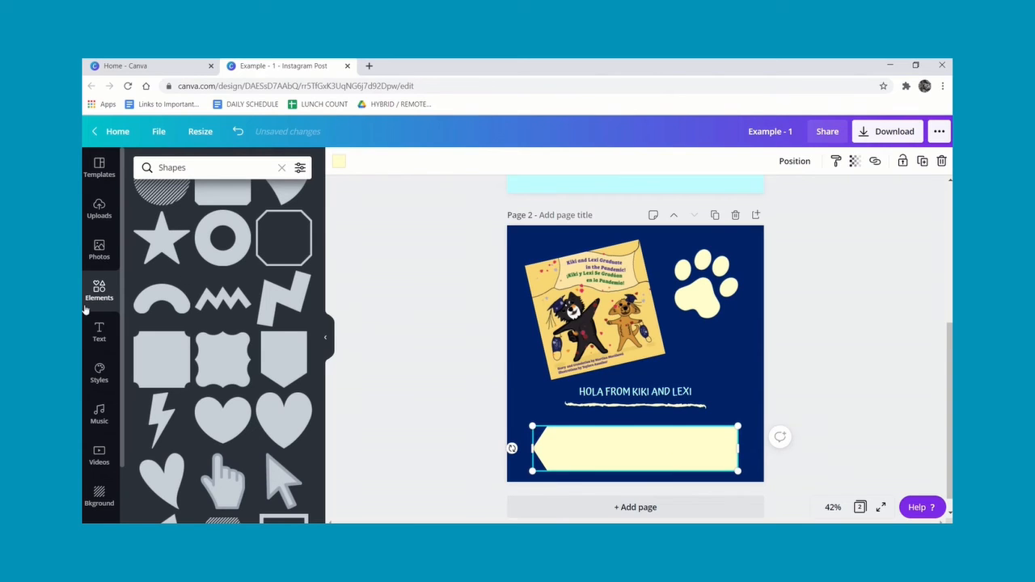
# Add a body text box, move it onto the banner, and set its font size to 24.
pyautogui.click(98, 330)
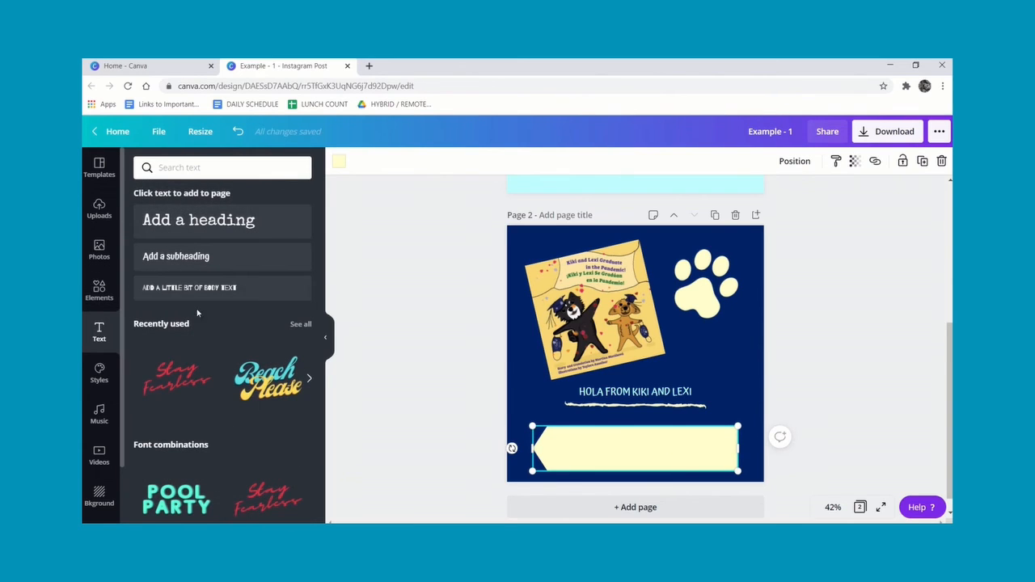
pyautogui.click(216, 291)
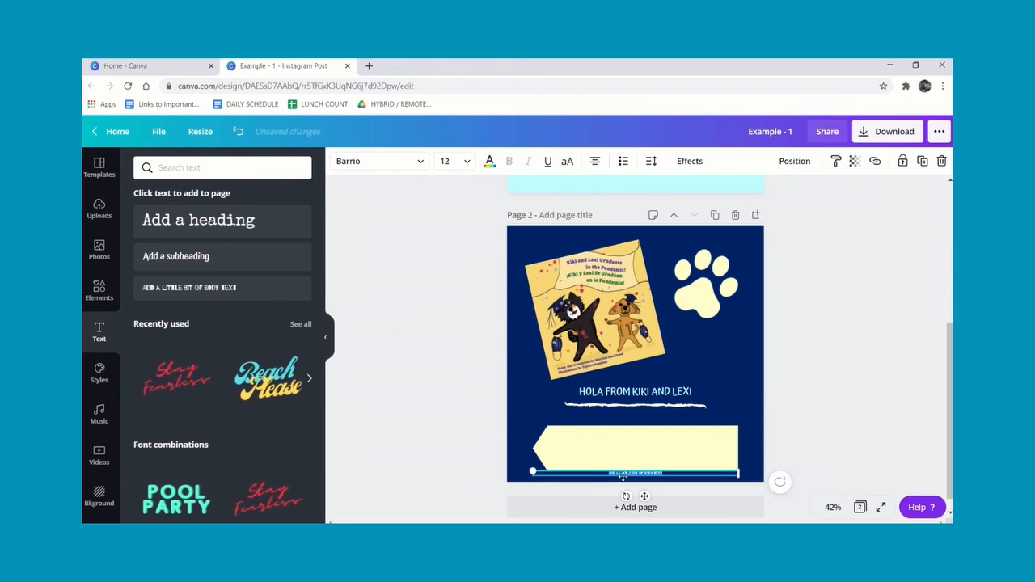
pyautogui.moveTo(644, 495); pyautogui.dragTo(644, 477)
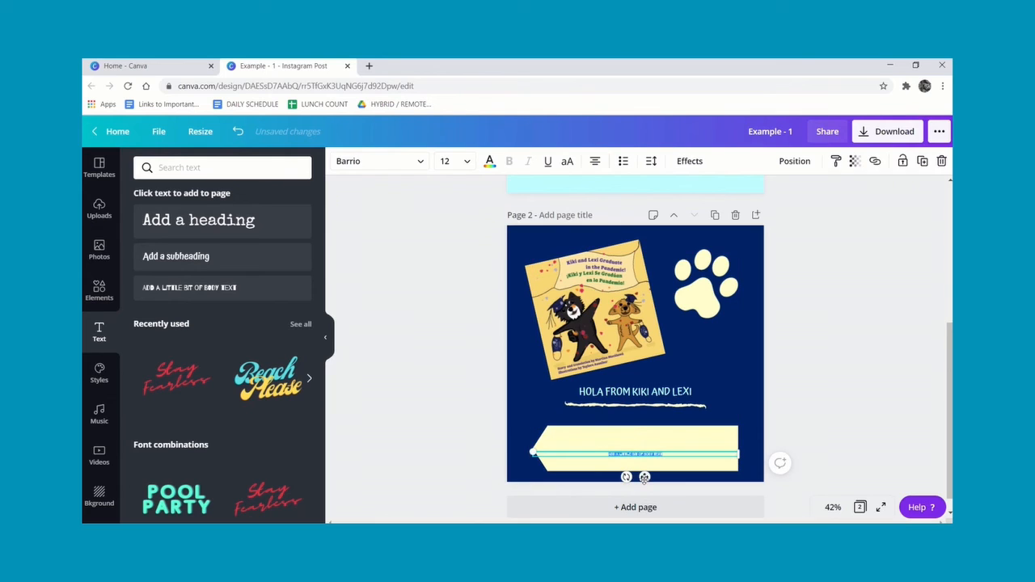
pyautogui.moveTo(644, 477); pyautogui.dragTo(644, 478)
pyautogui.click(466, 162)
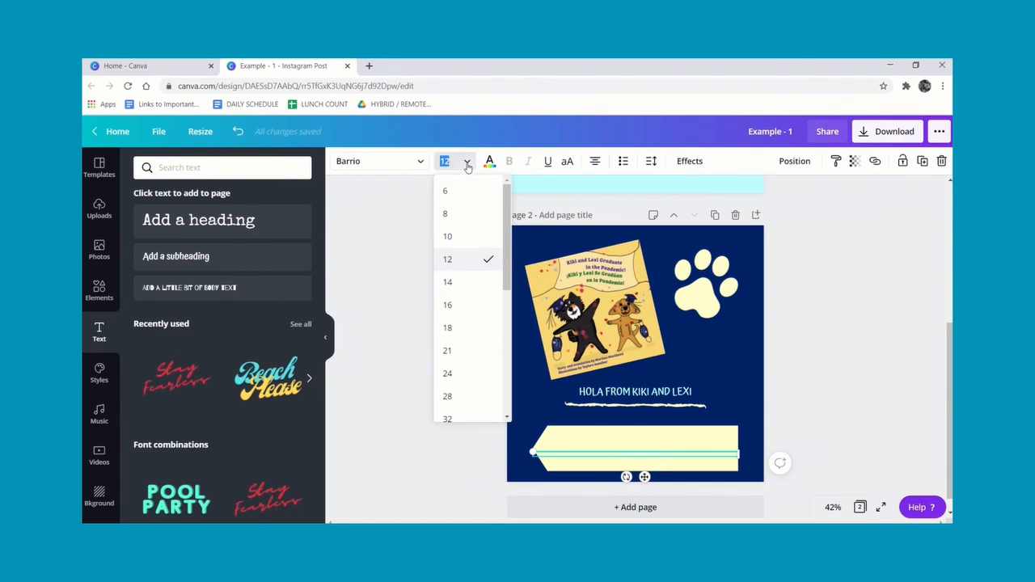
pyautogui.click(450, 374)
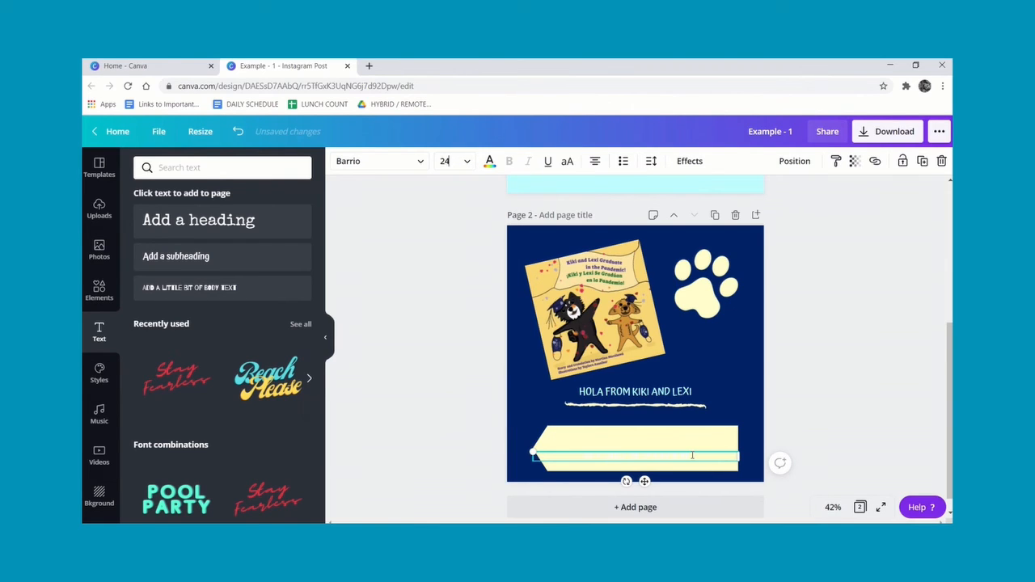
pyautogui.moveTo(693, 456); pyautogui.dragTo(591, 450)
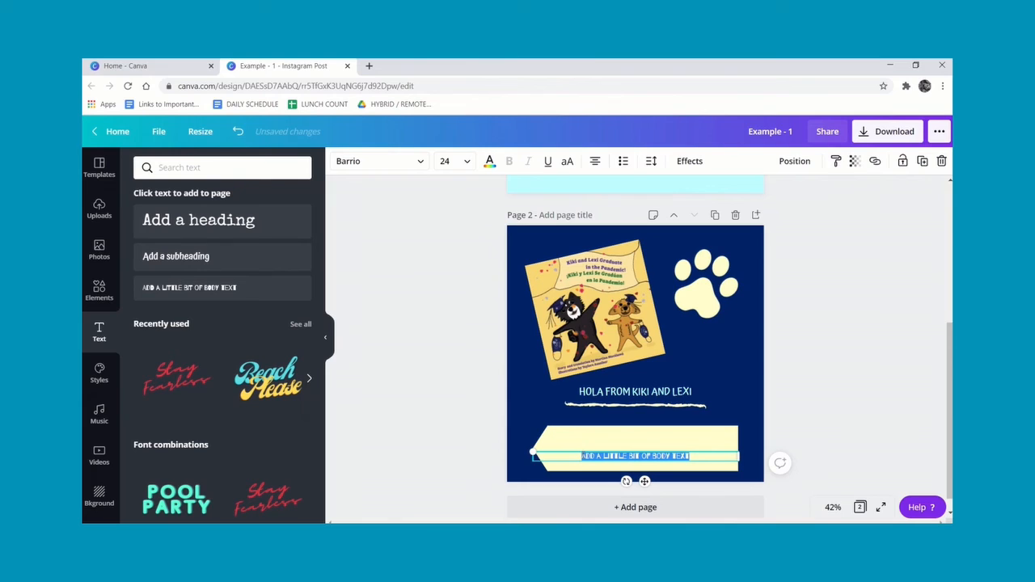
pyautogui.click(490, 161)
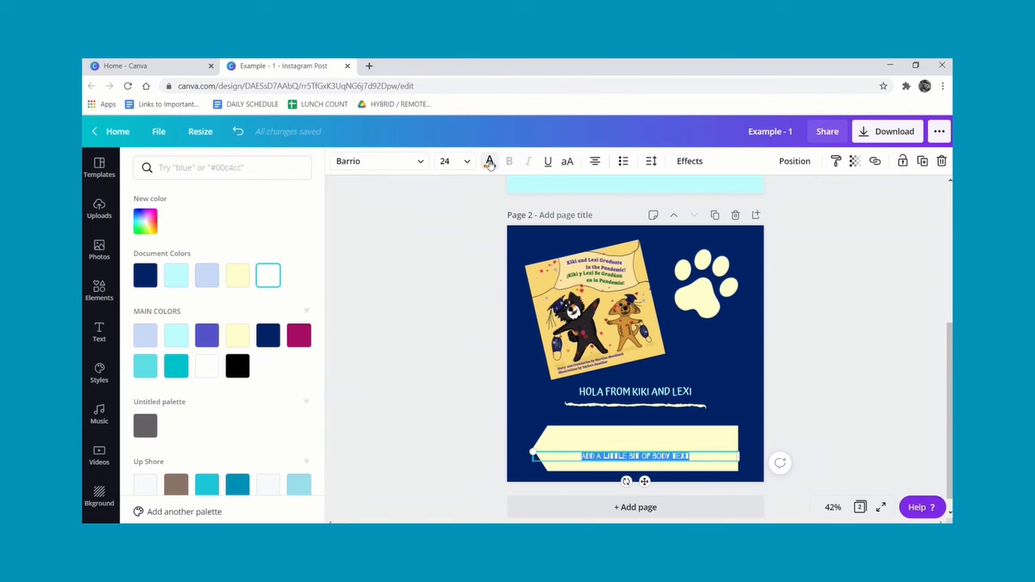
pyautogui.click(146, 277)
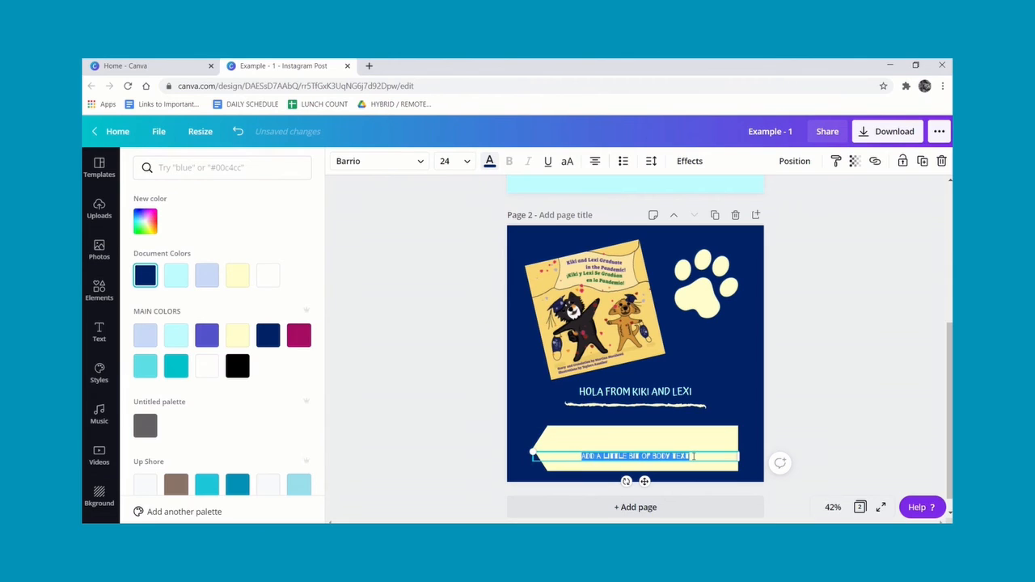
pyautogui.write('www.3')
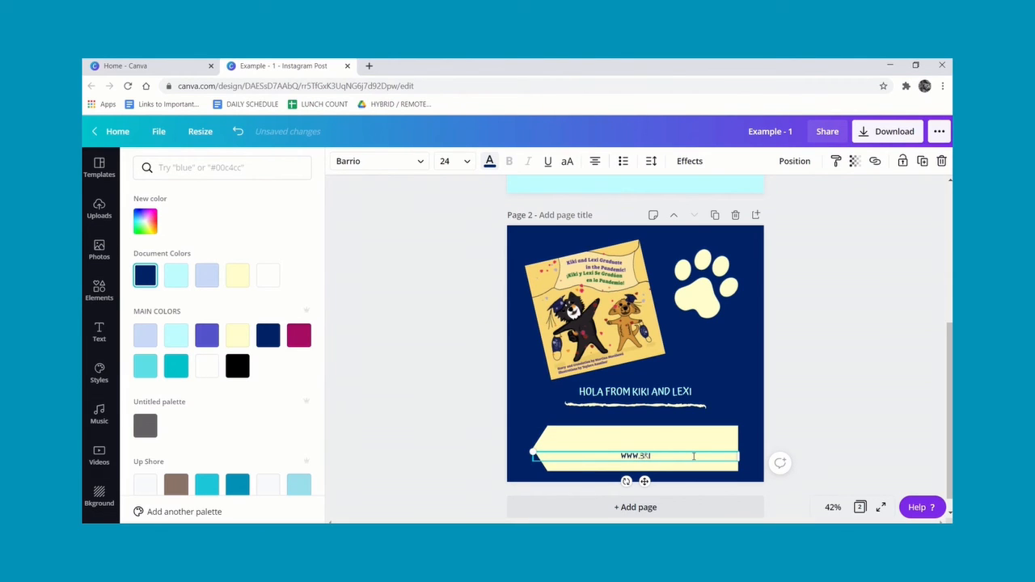
pyautogui.write('rightideasinspanishclass')
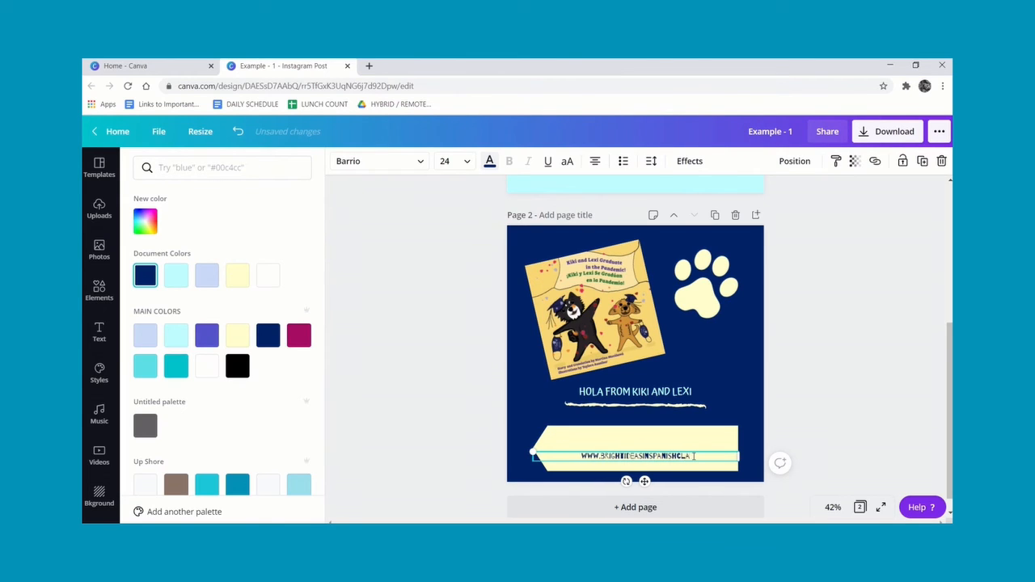
pyautogui.write('room.com')
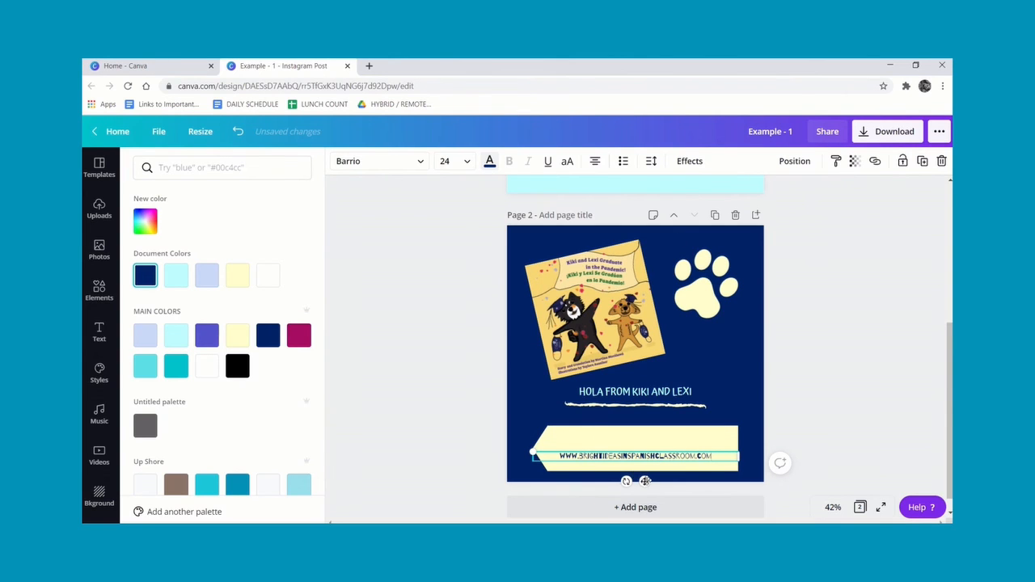
pyautogui.moveTo(645, 481); pyautogui.dragTo(647, 477)
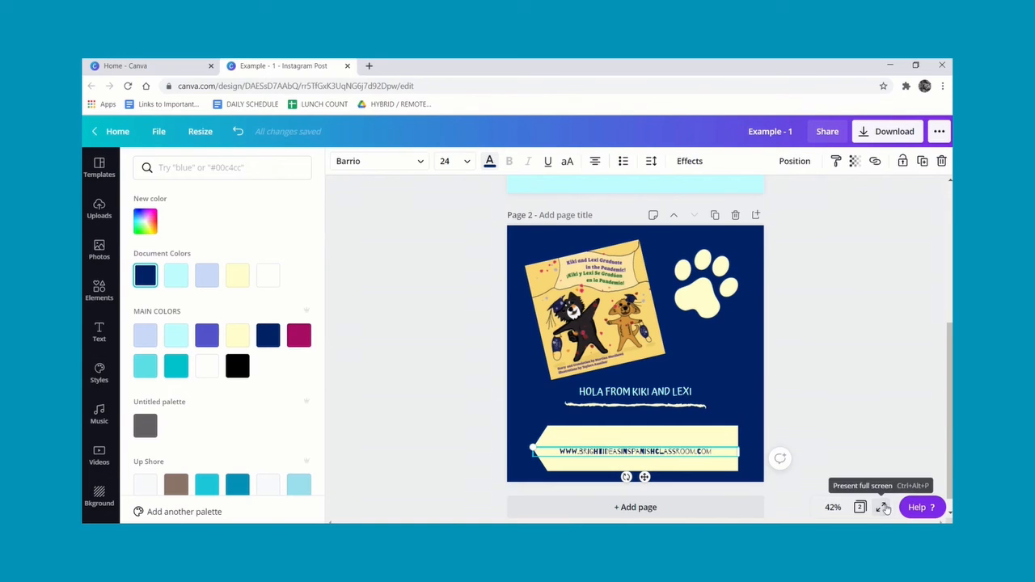
# Preview page 2 in full-screen presentation mode and return to the editor.
pyautogui.click(880, 507)
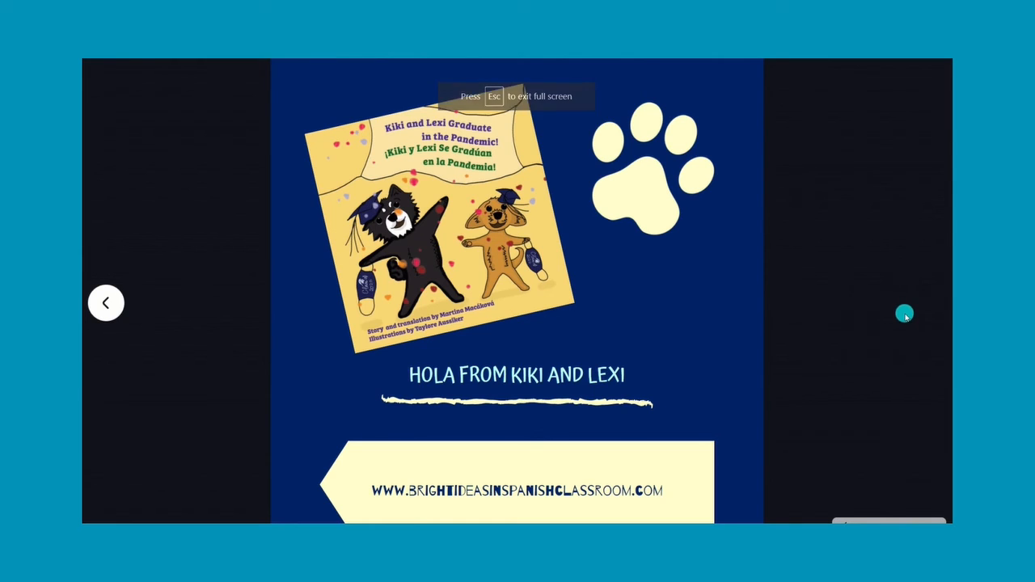
pyautogui.press('Escape')
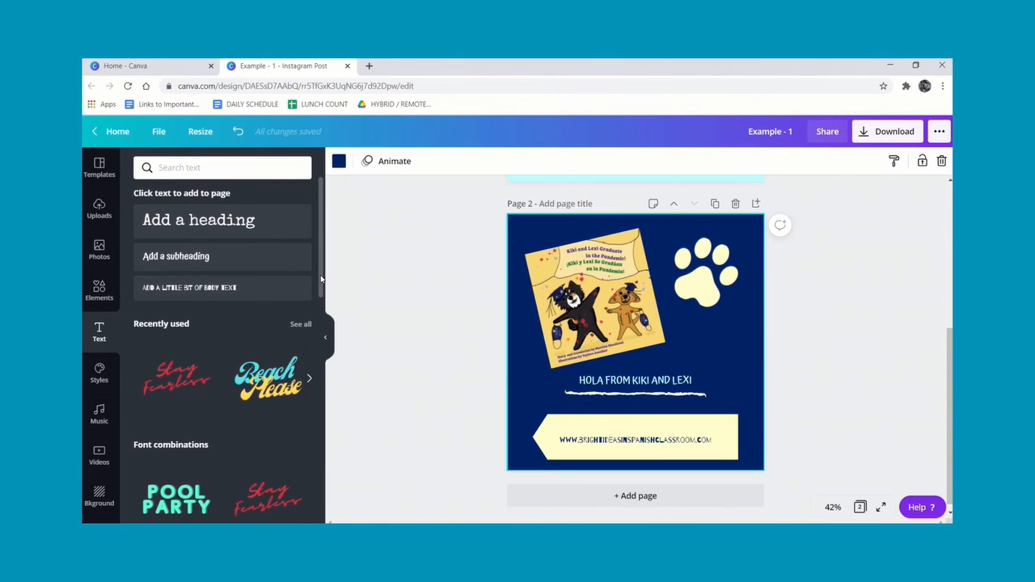
pyautogui.scroll(-1, 321, 279)
pyautogui.scroll(1, 321, 279)
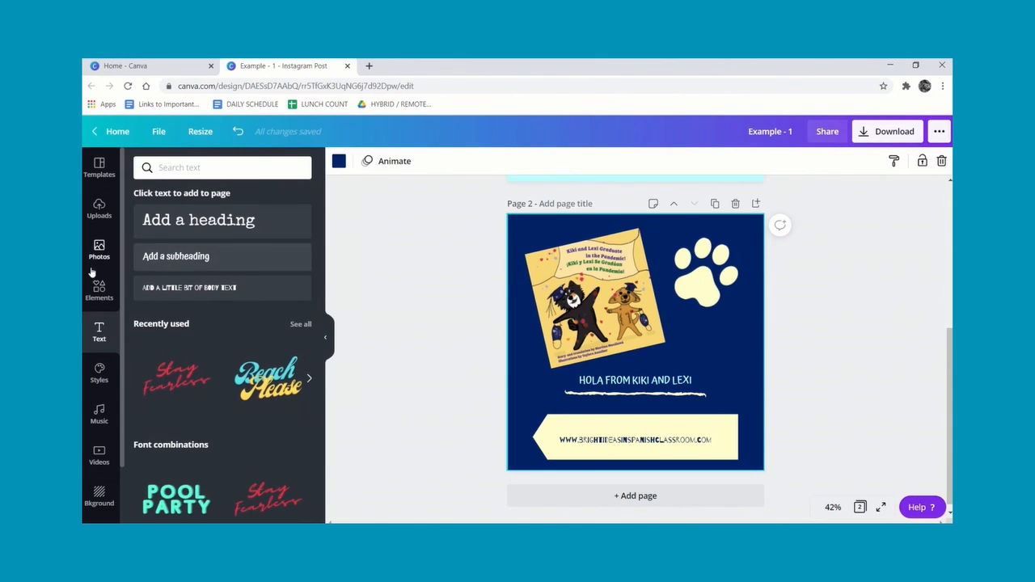
# Browse the element collections and add the colorful fireworks graphic from recently used elements to page 2.
pyautogui.click(97, 292)
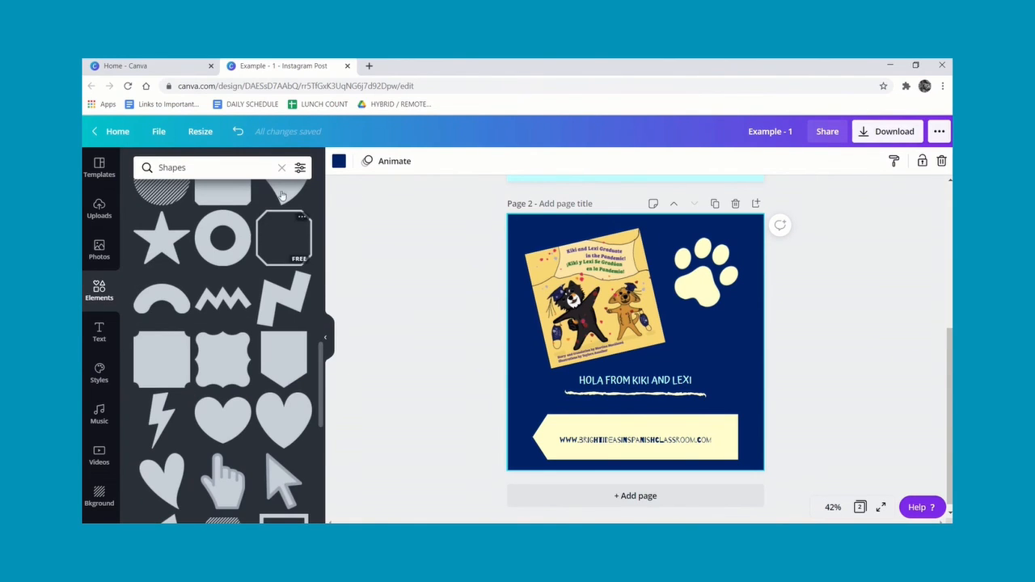
pyautogui.click(282, 168)
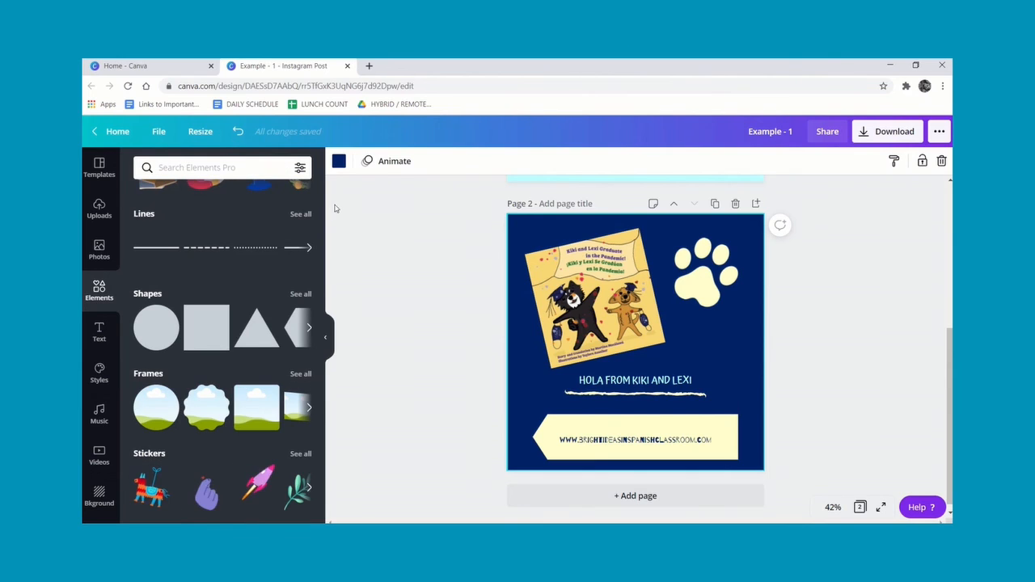
pyautogui.moveTo(321, 224); pyautogui.dragTo(320, 202)
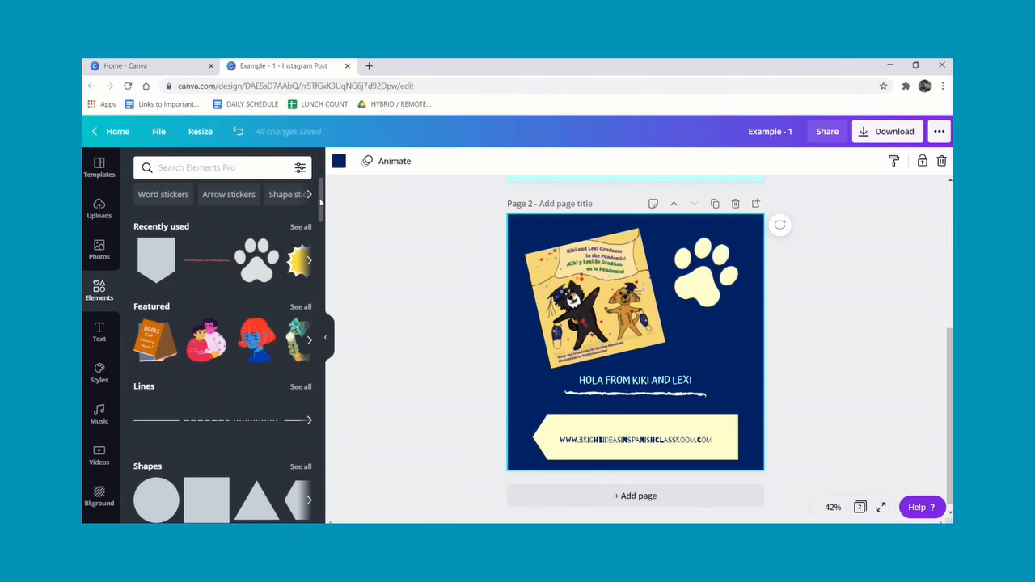
pyautogui.click(300, 309)
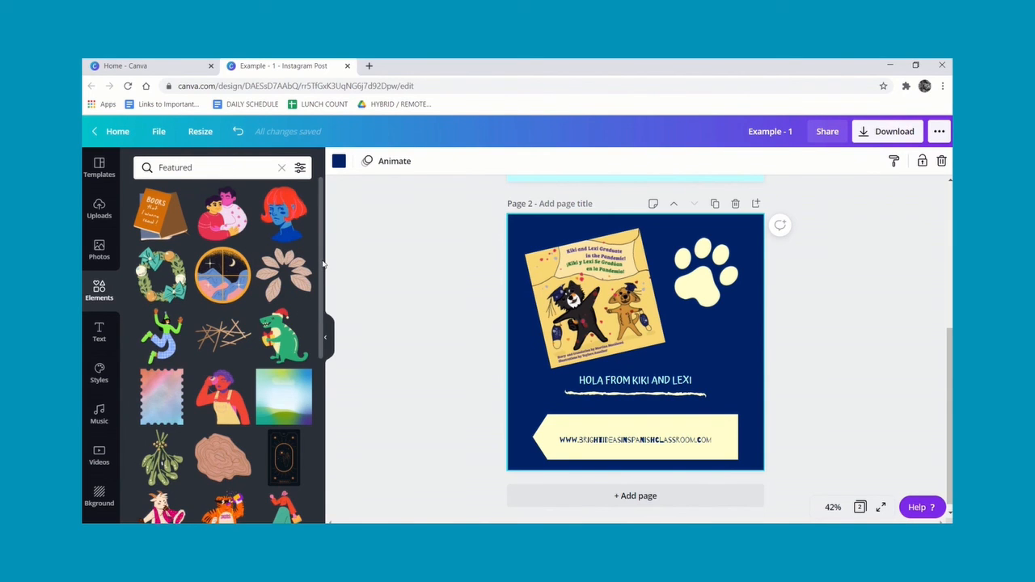
pyautogui.moveTo(323, 264); pyautogui.dragTo(279, 168)
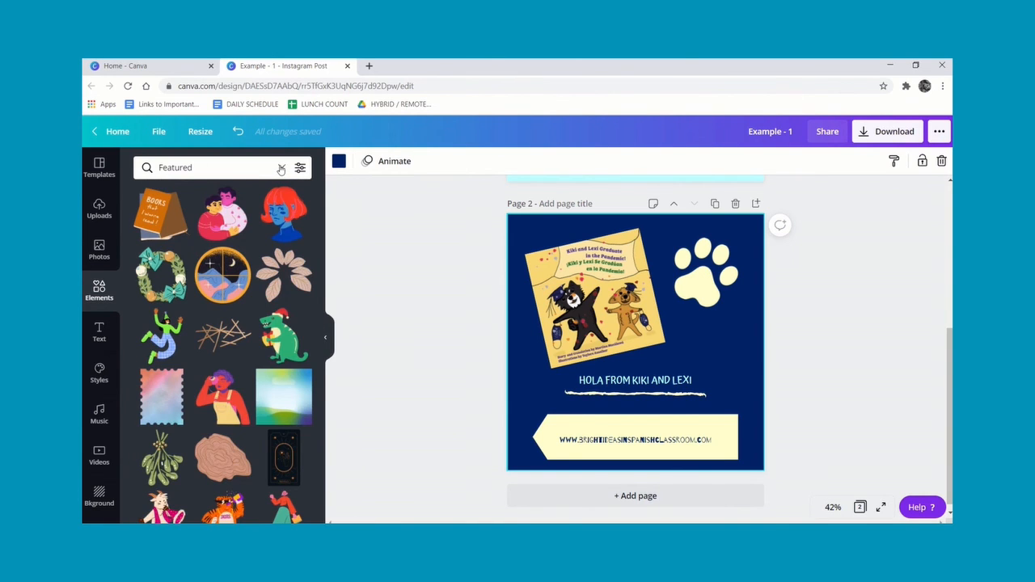
pyautogui.click(281, 168)
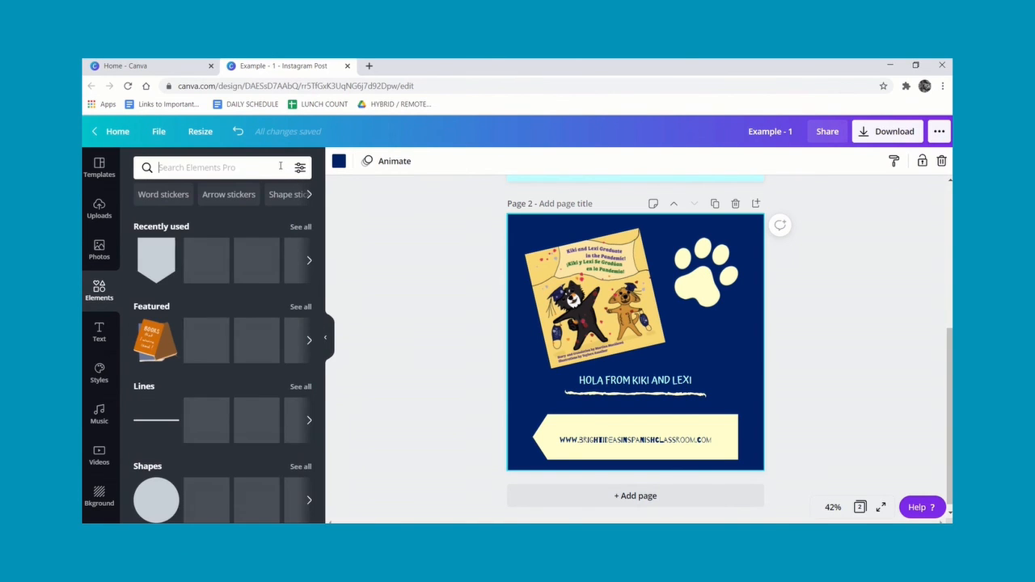
pyautogui.click(300, 228)
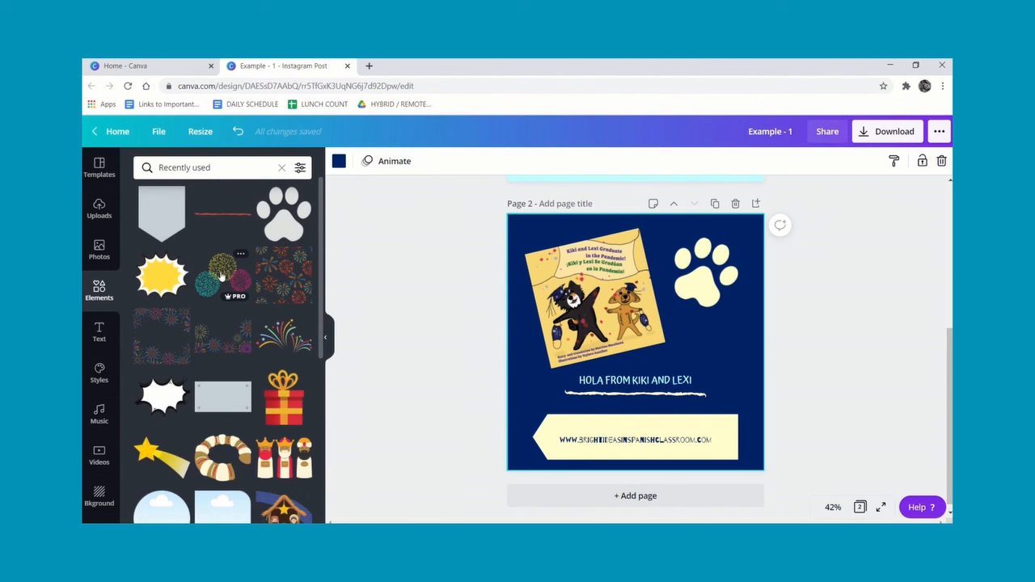
pyautogui.click(221, 276)
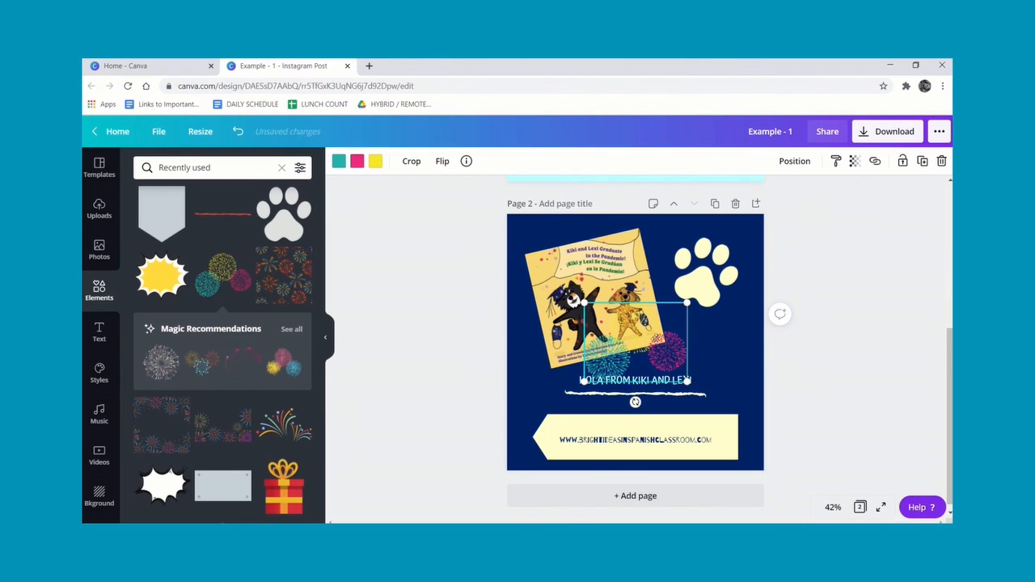
# Move the fireworks graphic to the right of the book cover, below the paw print, and rotate it at an angle.
pyautogui.moveTo(652, 339); pyautogui.dragTo(708, 346)
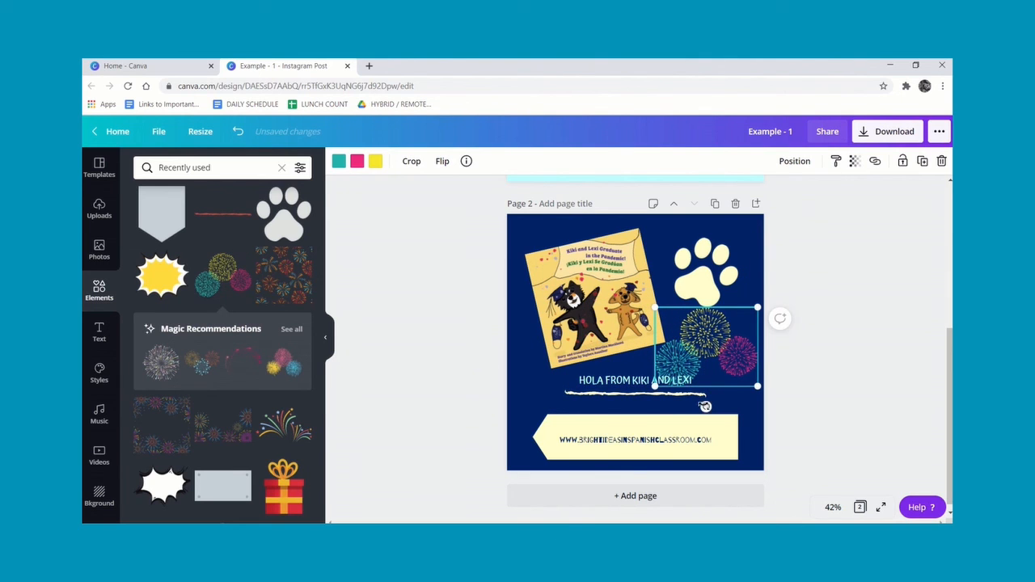
pyautogui.moveTo(706, 406); pyautogui.dragTo(656, 370)
pyautogui.moveTo(702, 343); pyautogui.dragTo(713, 348)
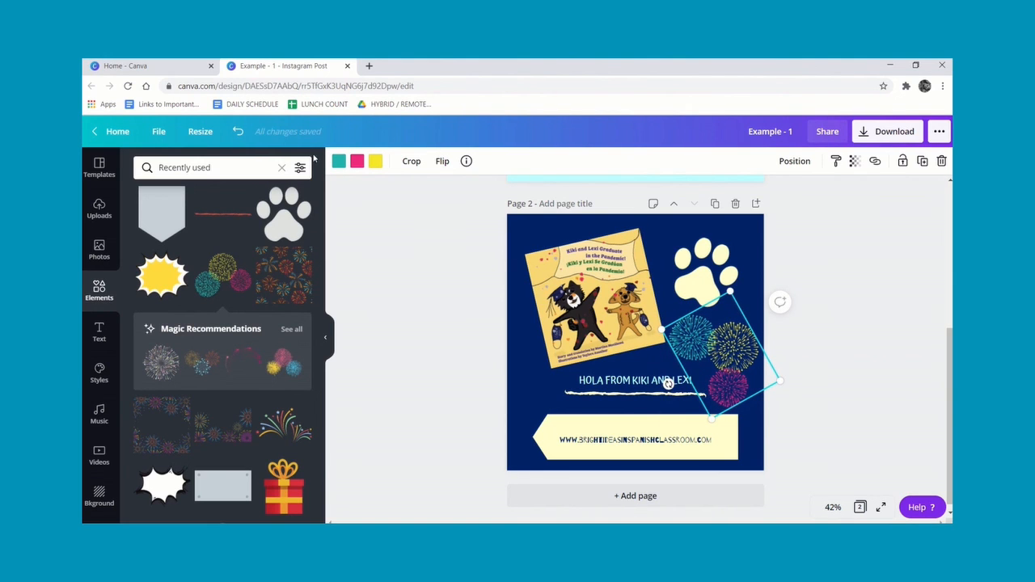
# Recolor the fireworks graphic's three colors to light cyan, pale yellow and light periwinkle from the document colors.
pyautogui.click(357, 161)
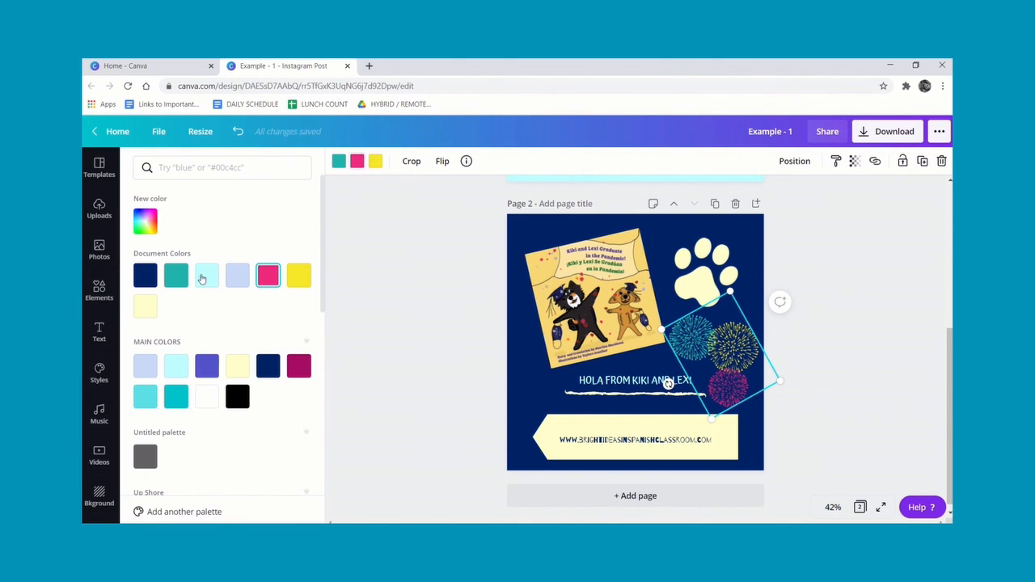
pyautogui.click(206, 276)
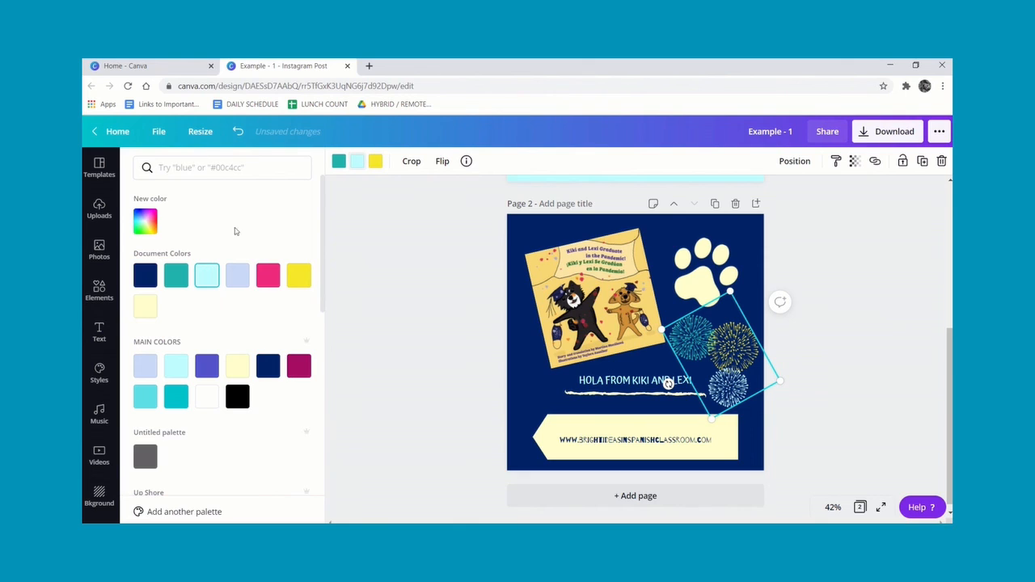
pyautogui.click(339, 162)
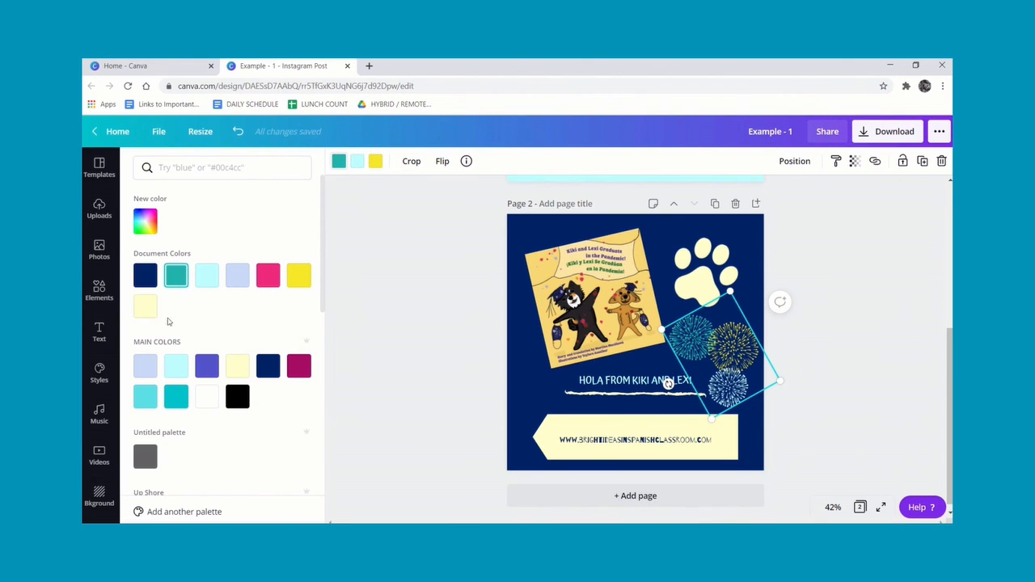
pyautogui.click(154, 306)
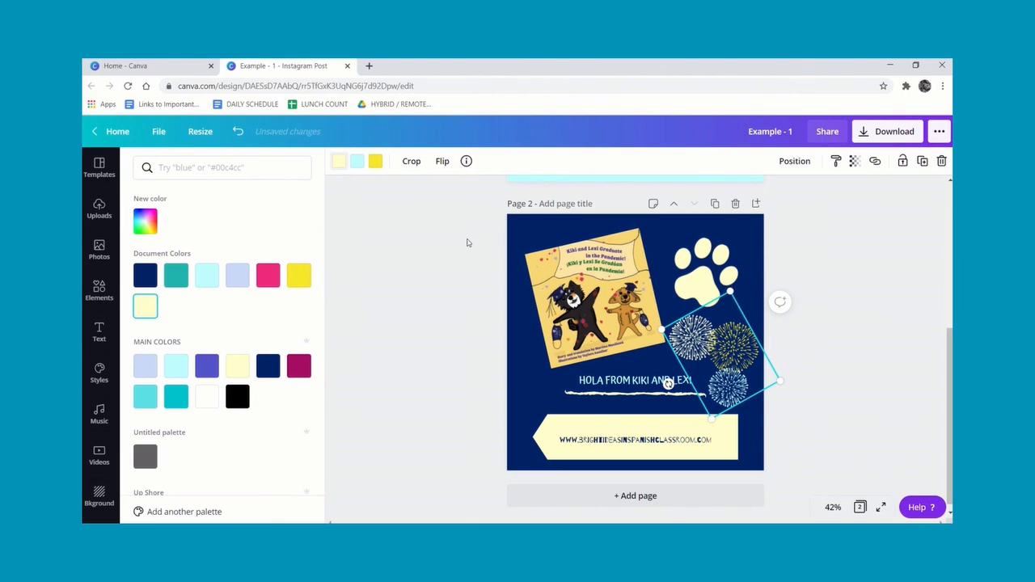
pyautogui.click(375, 161)
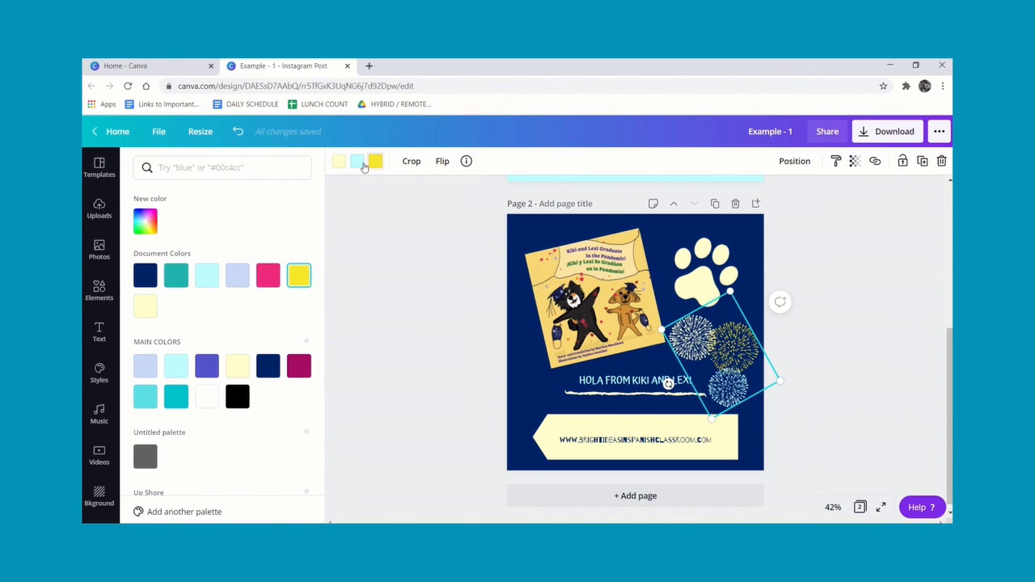
pyautogui.click(239, 277)
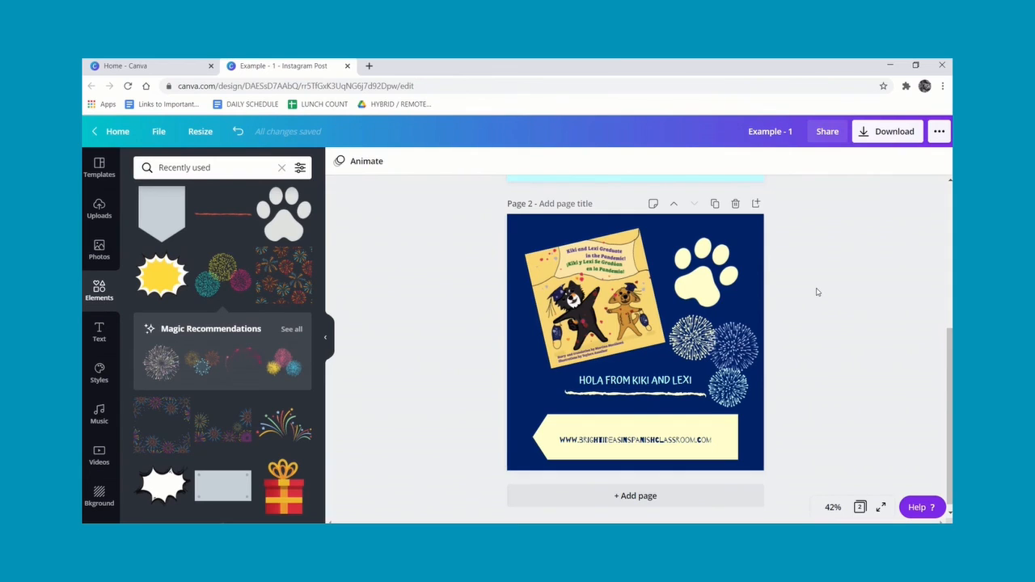
# Open the download options and review the available file types, keeping PNG selected.
pyautogui.click(868, 137)
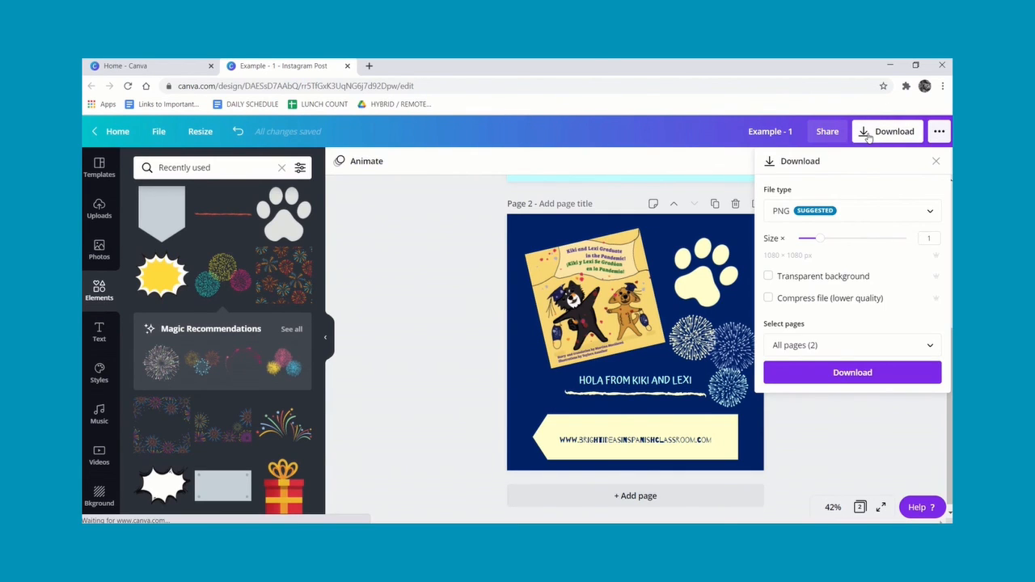
pyautogui.click(783, 211)
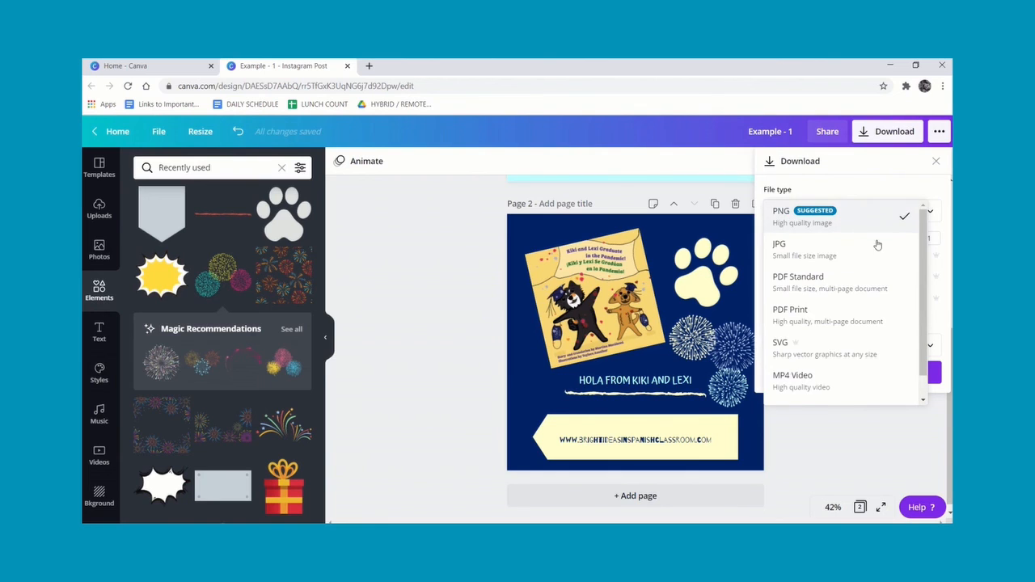
pyautogui.click(808, 218)
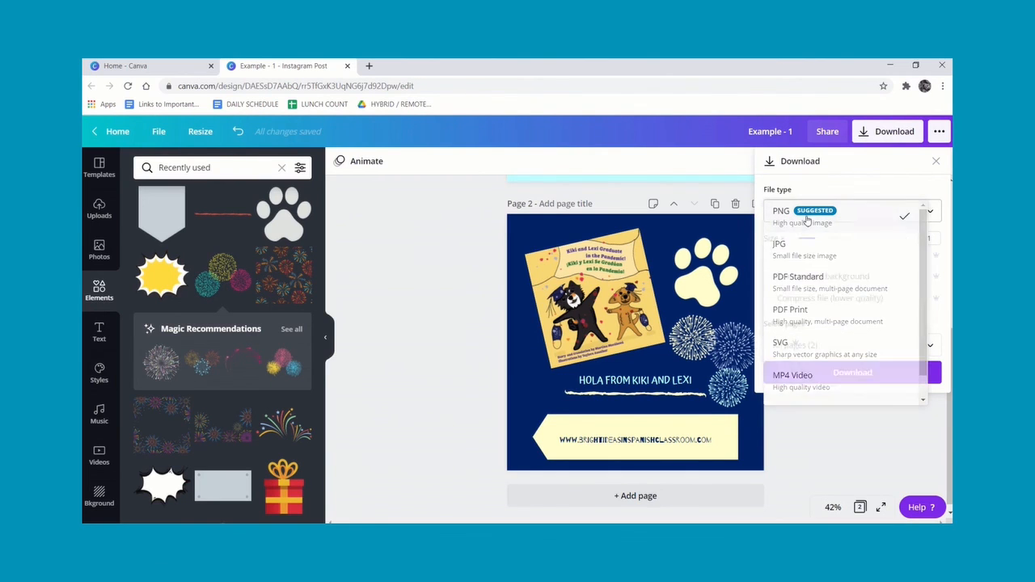
pyautogui.click(931, 347)
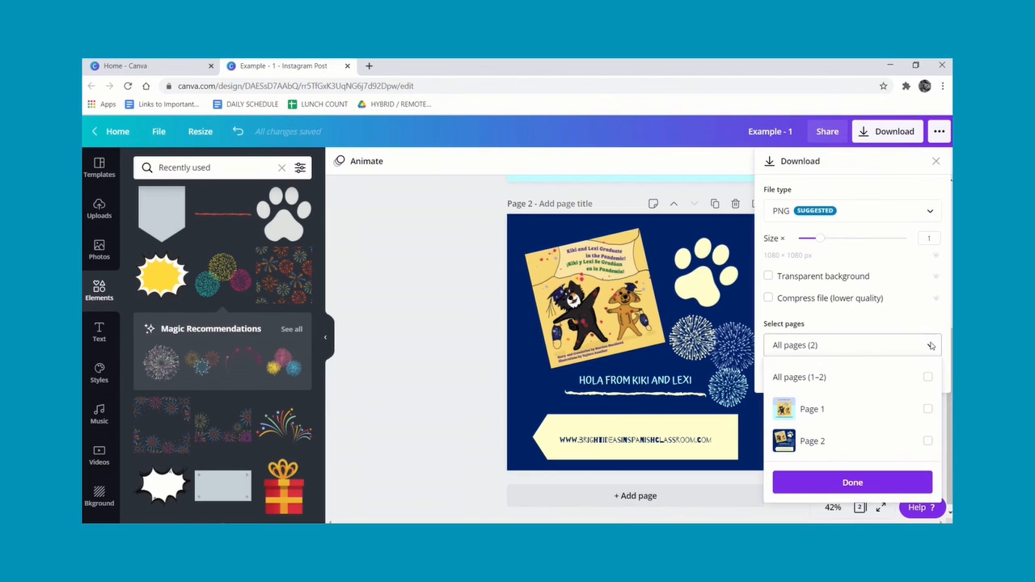
# Select only Page 1 in the page selection and download it as a PNG.
pyautogui.click(928, 410)
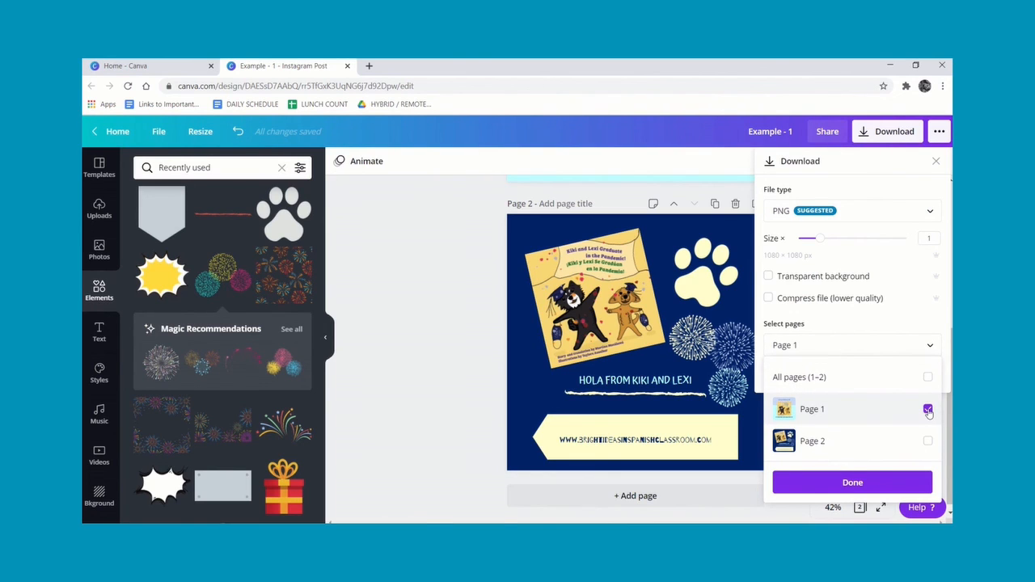
pyautogui.click(928, 411)
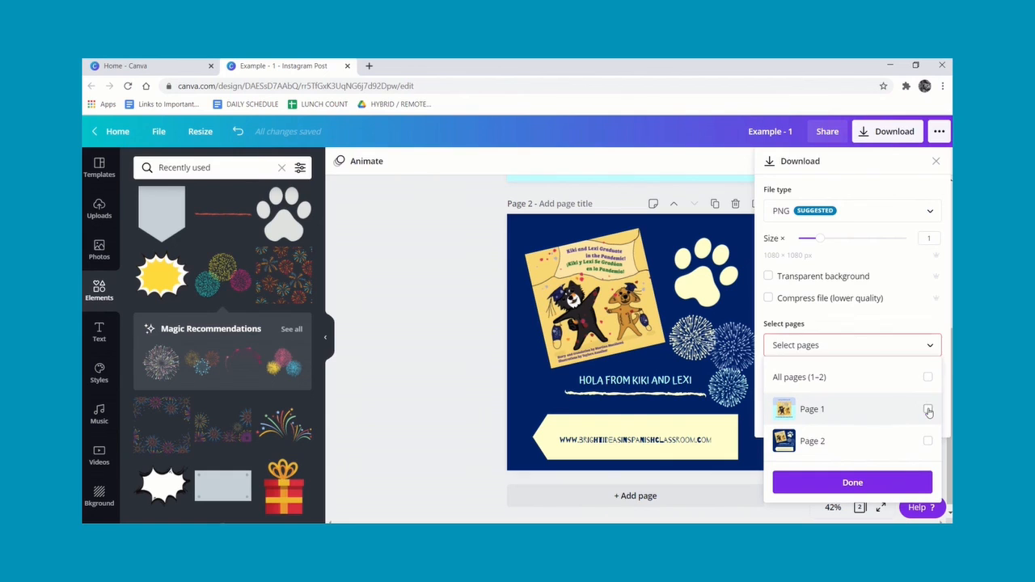
pyautogui.click(928, 442)
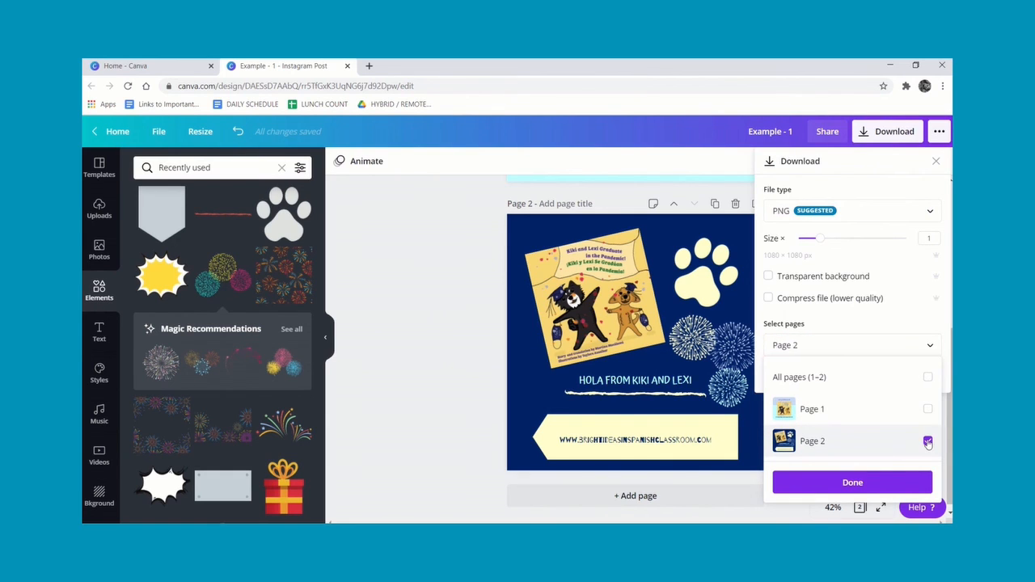
pyautogui.click(929, 442)
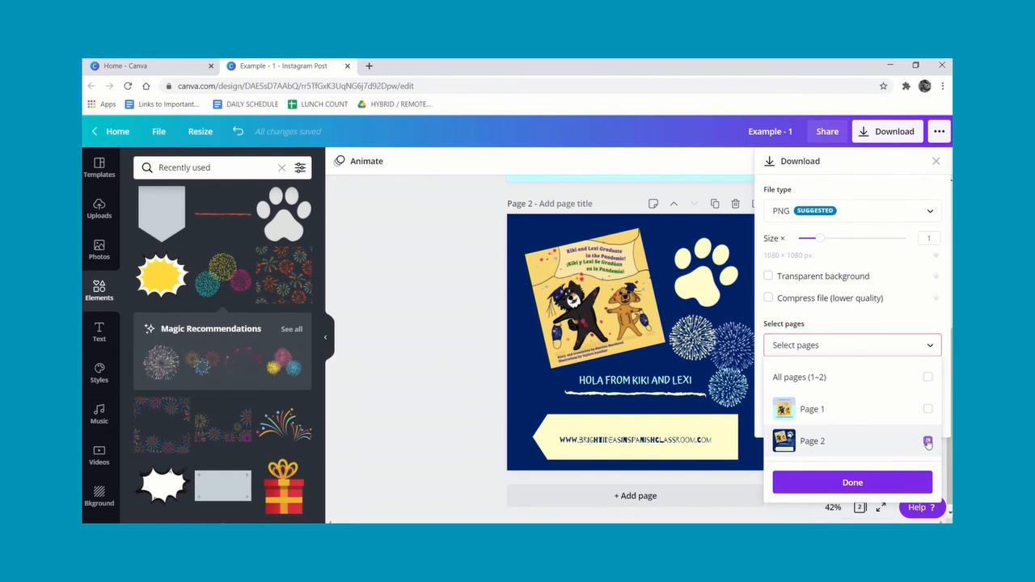
pyautogui.click(928, 379)
pyautogui.click(927, 378)
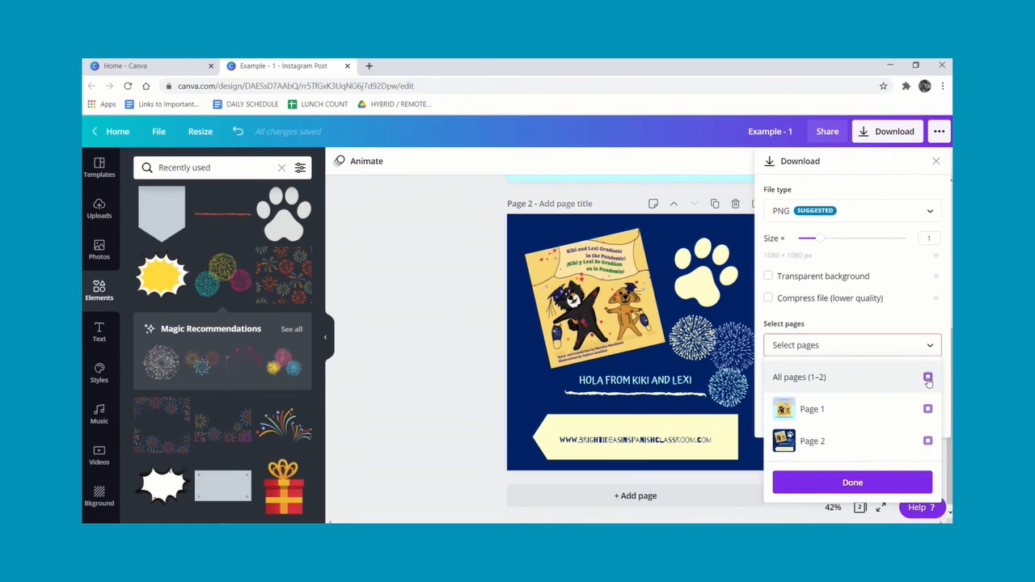
pyautogui.click(928, 410)
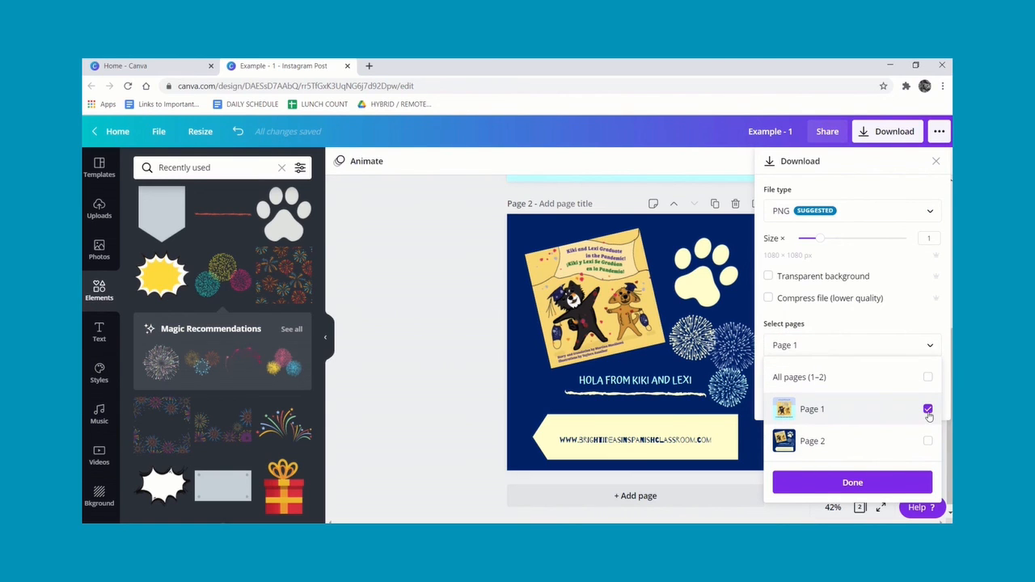
pyautogui.click(864, 484)
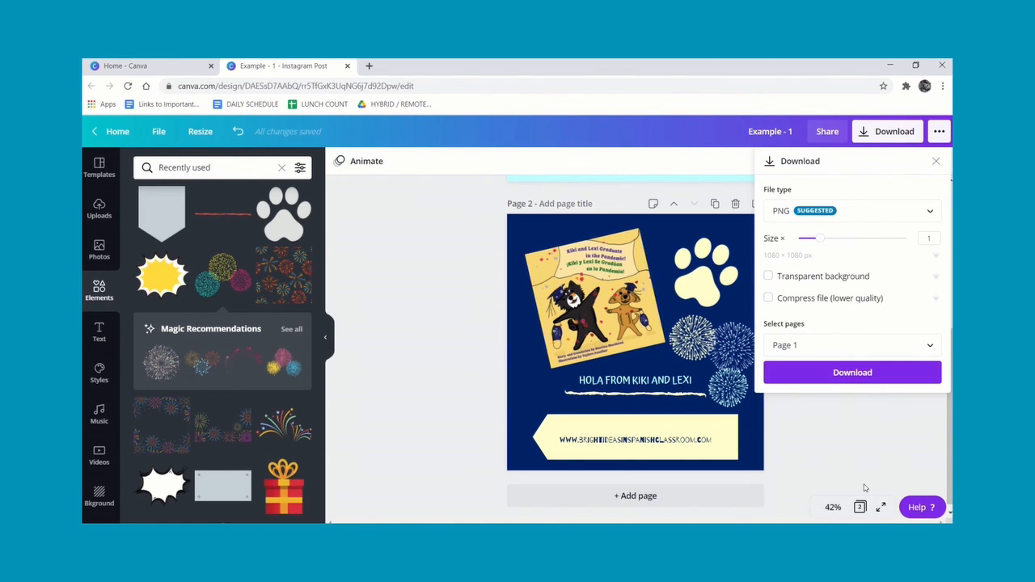
pyautogui.click(867, 377)
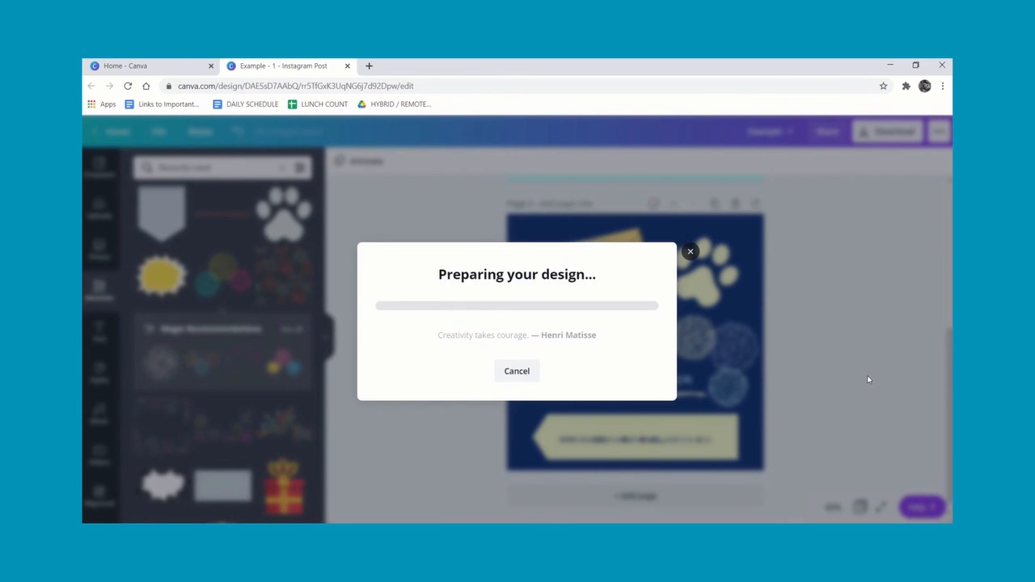